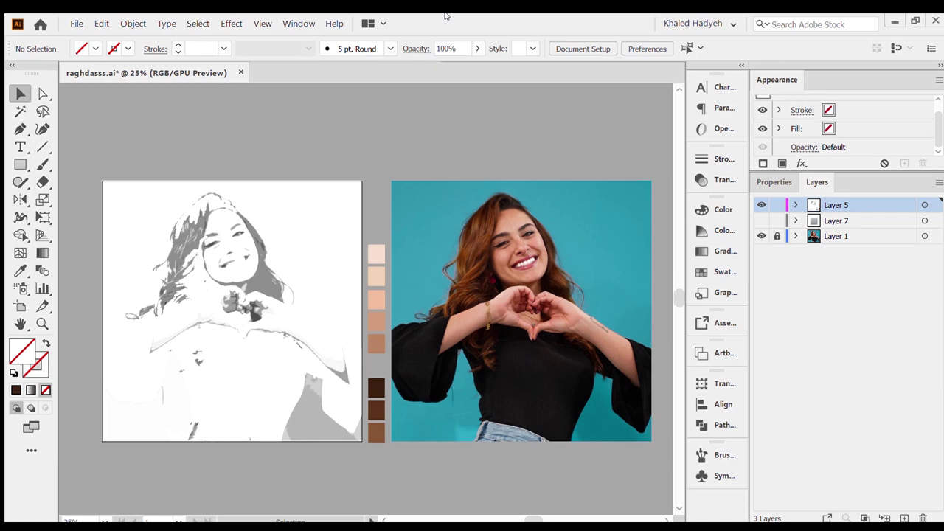
- Sample the peach skin tone from the swatches with the Eyedropper
scroll(265, 280, up, 1)
scroll(265, 280, up, 2)
scroll(265, 281, up, 3)
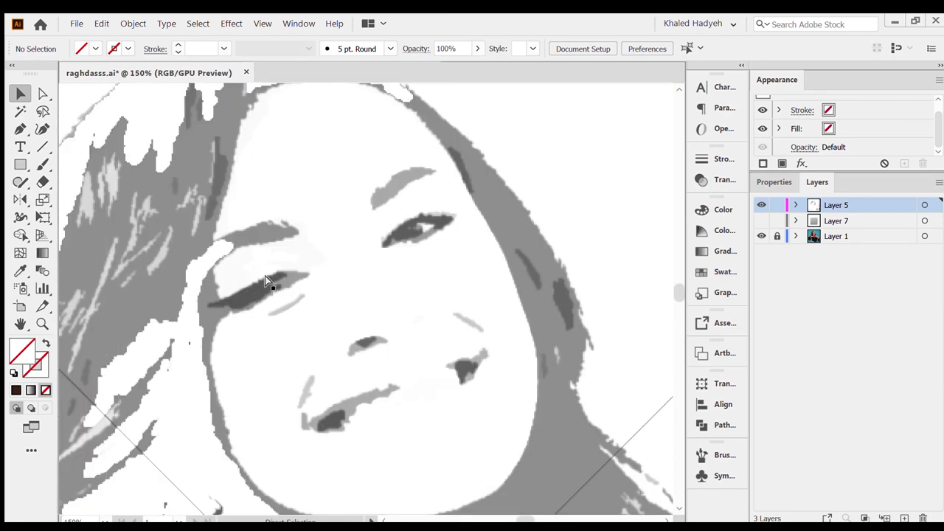
scroll(265, 280, up, 1)
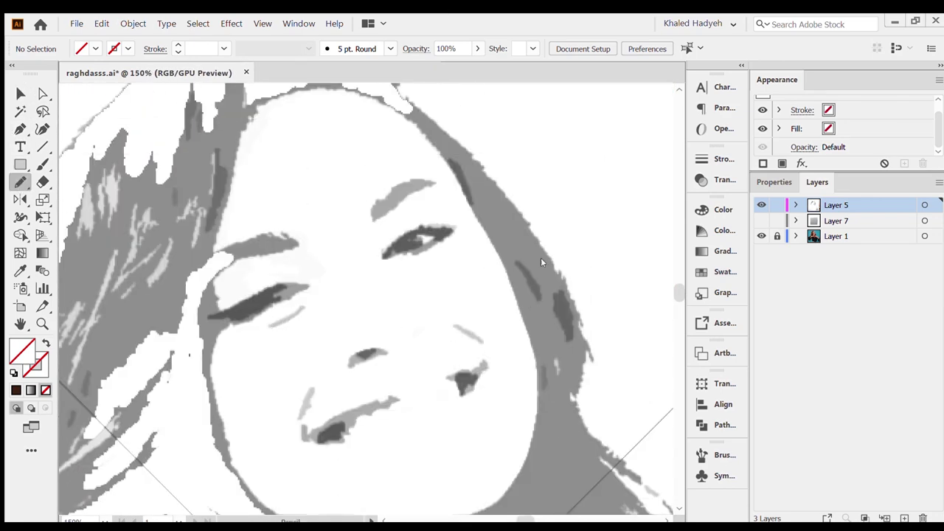
scroll(540, 262, right, 3)
scroll(497, 352, down, 2)
key(i)
click(583, 362)
scroll(279, 279, up, 1)
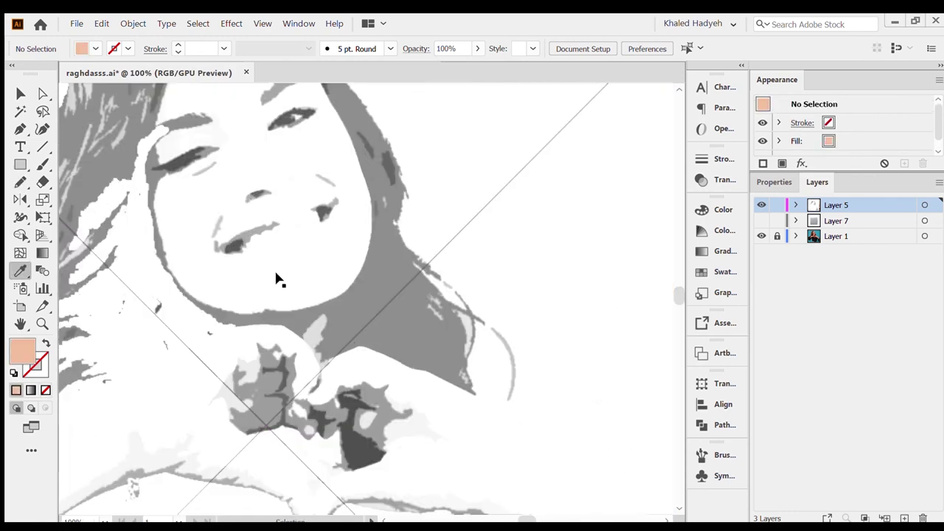
scroll(279, 278, up, 1)
scroll(279, 279, down, 1)
- Pencil-trace the face highlight outline along the jawline and right hairline in peach
key(n)
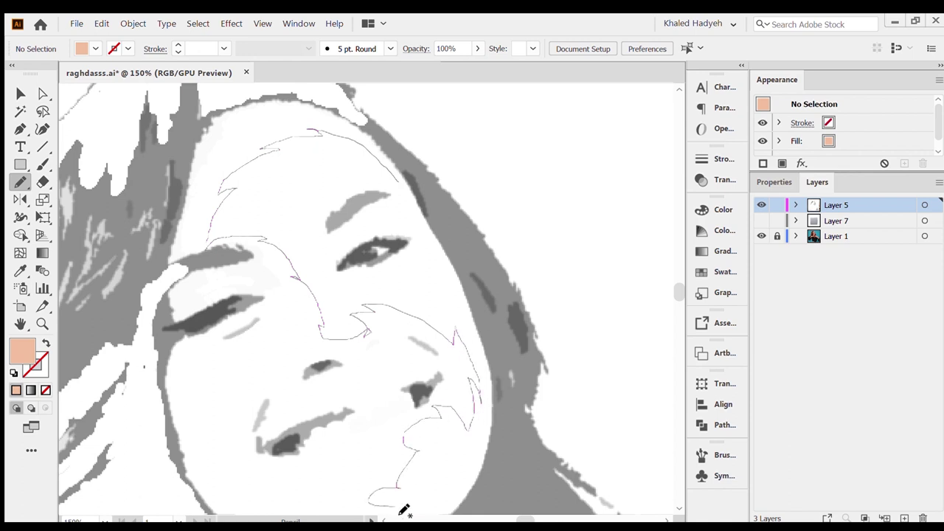
drag(495, 424, 492, 423)
scroll(493, 423, down, 3)
key(shift+x)
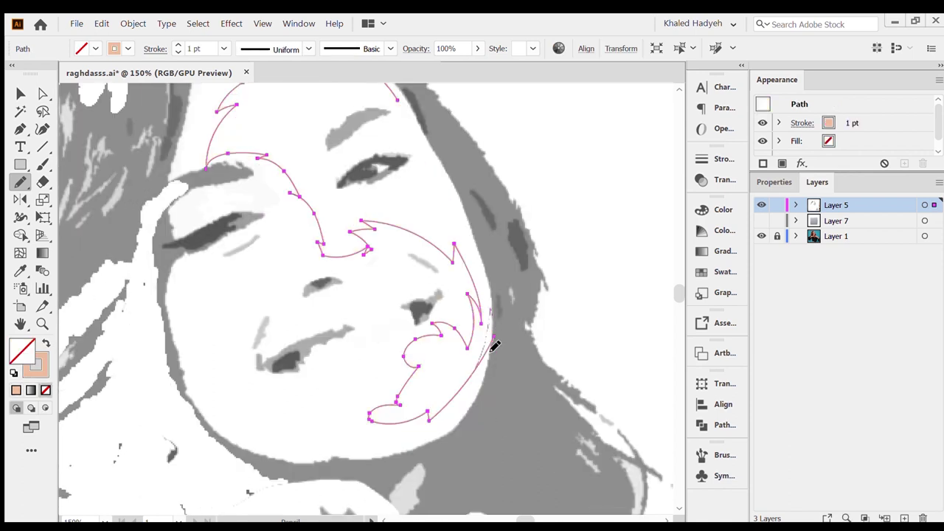
scroll(378, 462, down, 1)
mouse_move(378, 439)
mouse_down()
mouse_move(268, 430)
mouse_move(200, 389)
mouse_move(164, 316)
mouse_move(151, 254)
mouse_move(190, 199)
mouse_move(269, 215)
mouse_up()
scroll(151, 254, up, 5)
scroll(190, 199, up, 3)
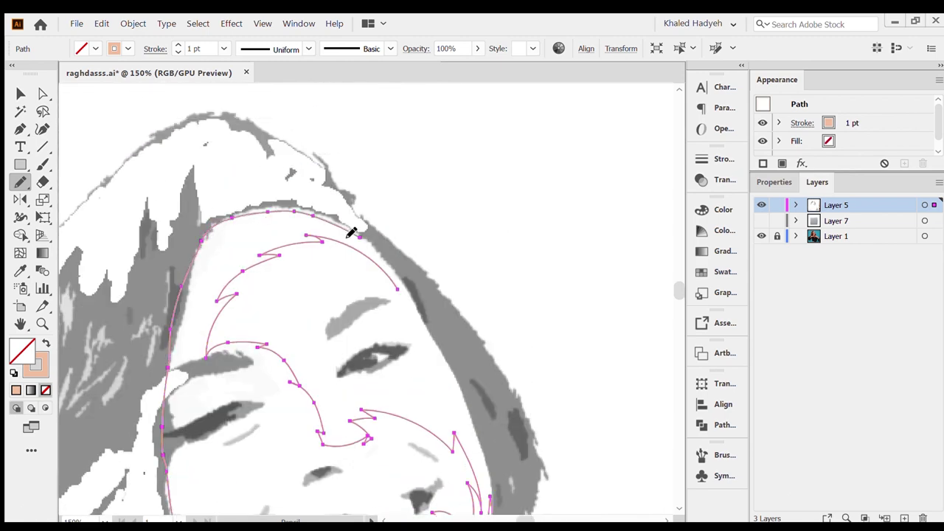
drag(351, 233, 399, 291)
scroll(333, 326, up, 3)
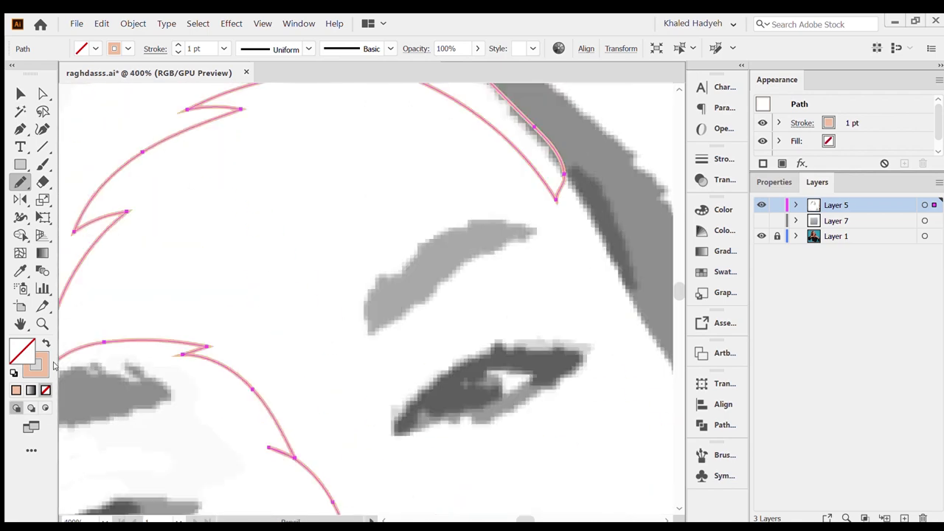
- Turn the peach outline back into a fill and add a new layer
key(shift+x)
key(v)
scroll(284, 305, down, 4)
click(904, 518)
- Hide the traced skin layer and create a new layer above it
click(762, 205)
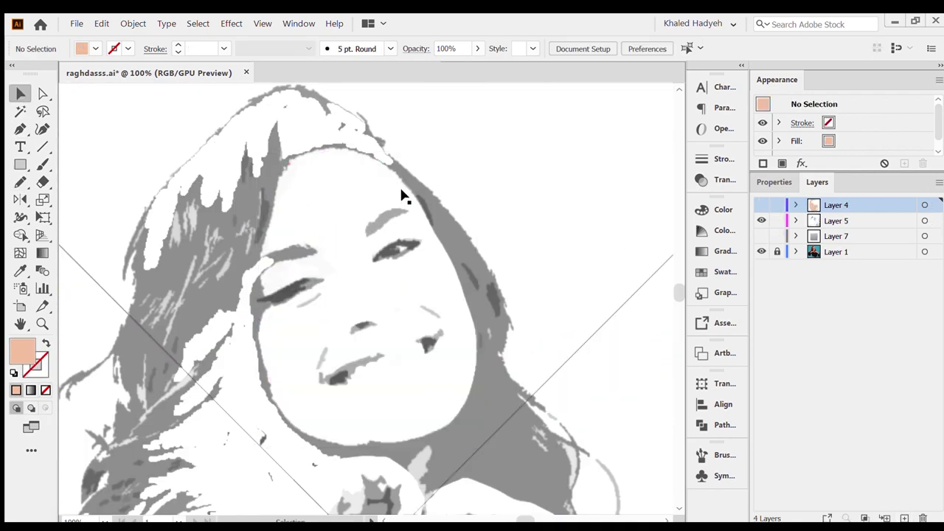
scroll(400, 198, up, 3)
key(n)
scroll(590, 368, down, 5)
key(ctrl+l)
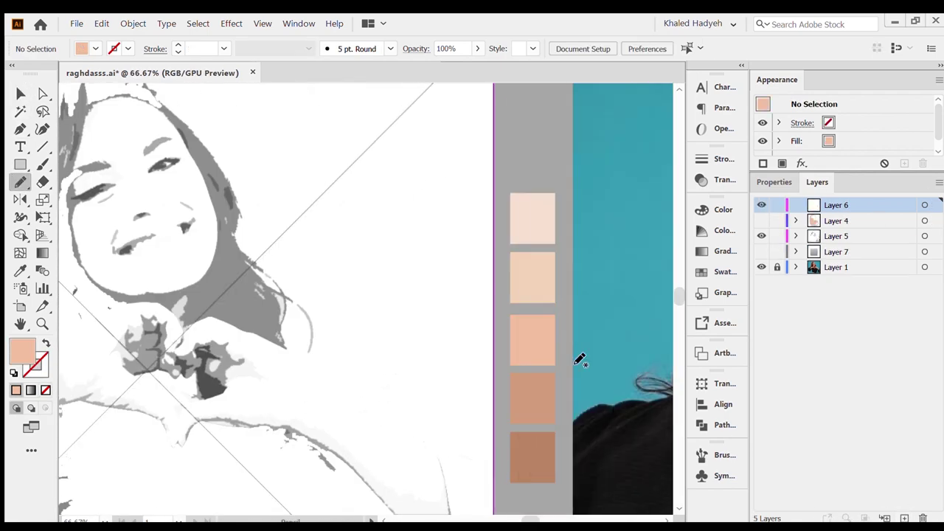
scroll(579, 360, up, 1)
scroll(531, 406, up, 2)
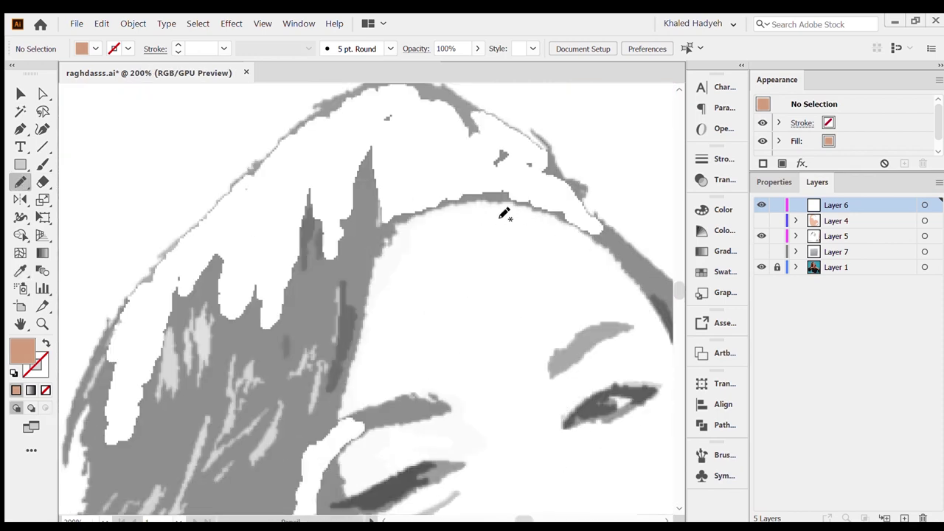
scroll(544, 233, down, 2)
scroll(539, 232, up, 1)
scroll(552, 236, up, 1)
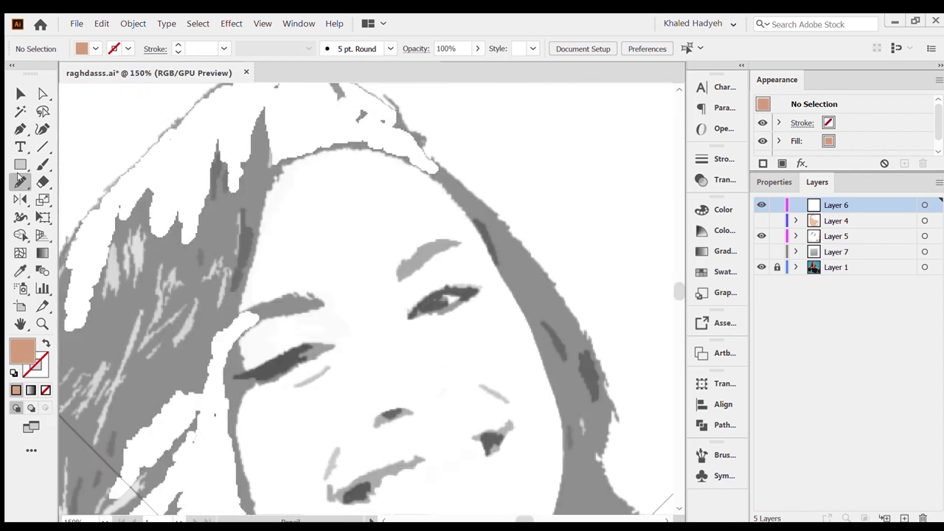
- Start the face shape with the Curvature tool along the hairline down to the cheek
click(43, 129)
click(384, 153)
click(480, 238)
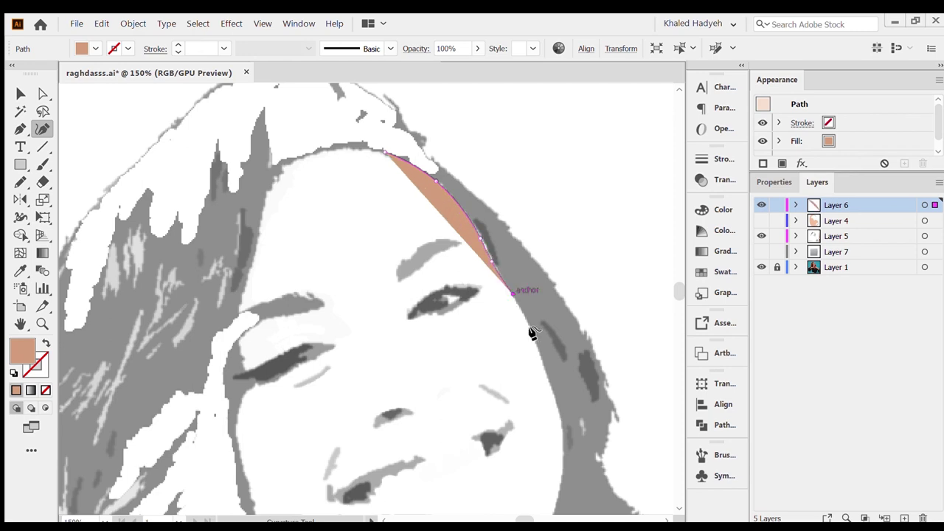
click(513, 294)
click(534, 340)
click(554, 399)
click(562, 440)
scroll(553, 482, down, 1)
- Continue the face shape around the chin and left cheek, closing it at the hairline
click(544, 444)
click(524, 481)
click(444, 508)
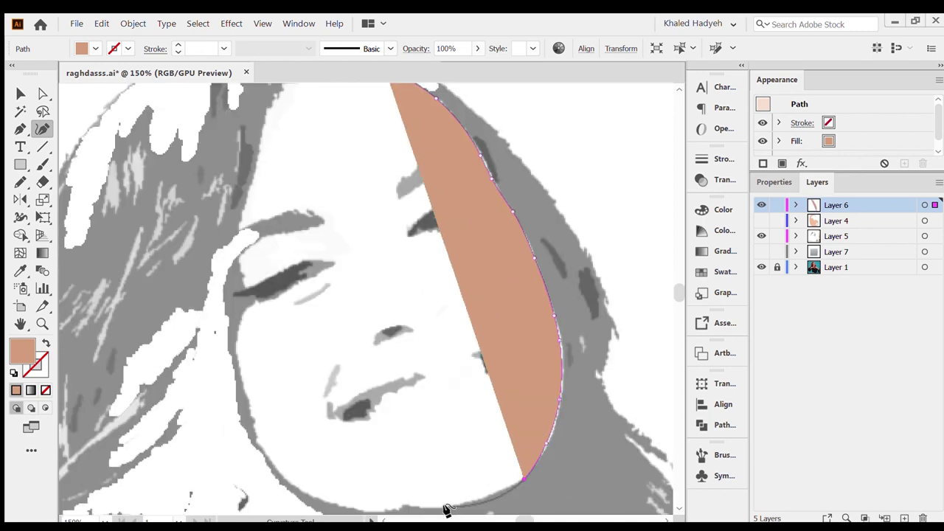
scroll(439, 505, down, 1)
click(231, 267)
scroll(246, 185, up, 1)
scroll(344, 137, up, 1)
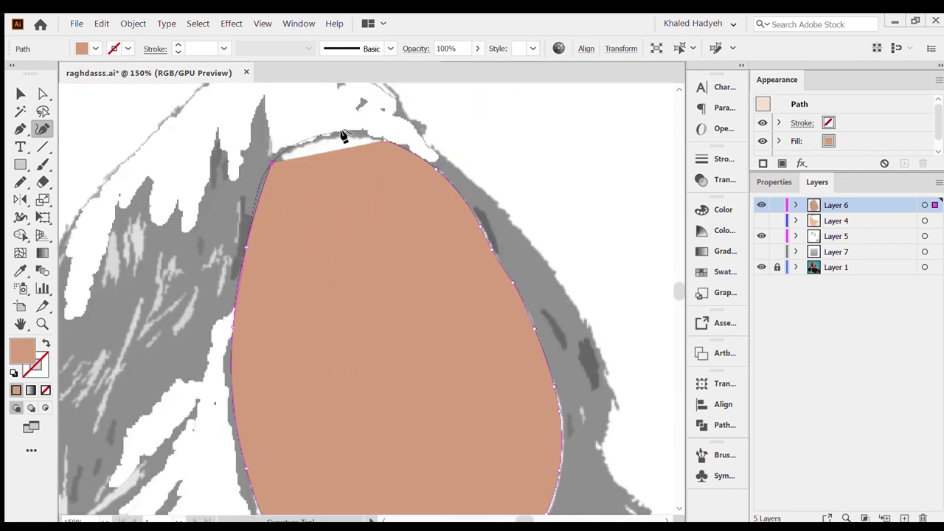
click(344, 137)
click(383, 139)
key(v)
- Fill the face with the mid peach skin tone, hide its layer, and add Layer 8
key(ctrl+minus)
key(ctrl+minus)
key(i)
click(578, 372)
key(ctrl+shift+a)
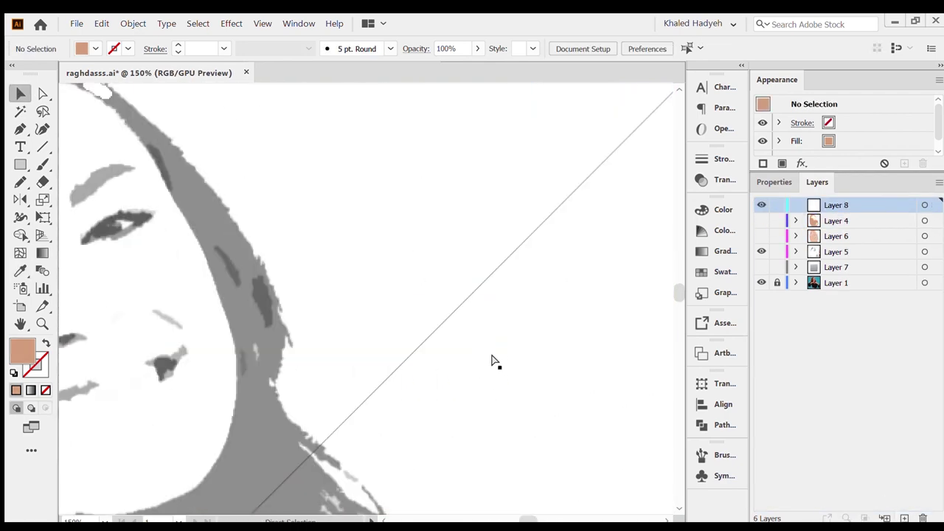
- Pencil-trace the shadow over the eye, forehead and along the cheek
key(n)
key(ctrl+plus)
key(ctrl+plus)
key(ctrl+plus)
scroll(411, 160, up, 2)
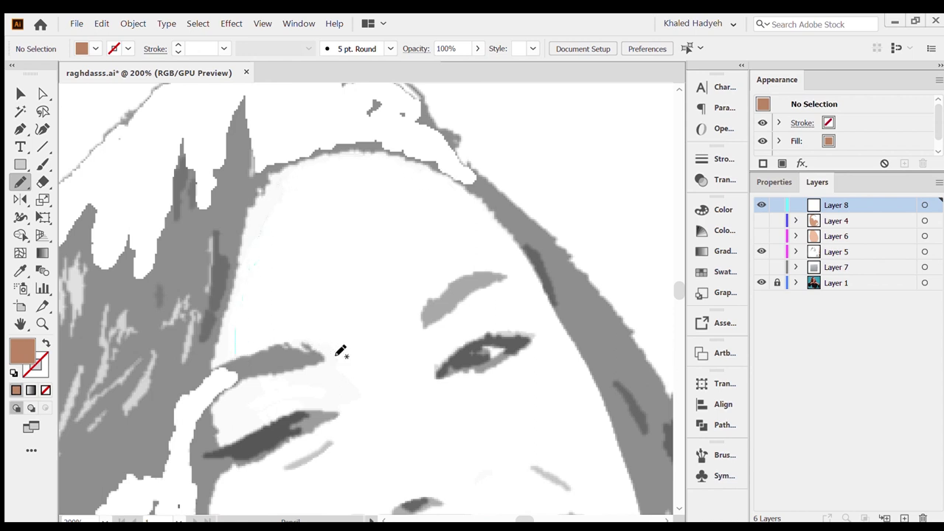
drag(338, 421, 327, 452)
scroll(317, 420, down, 3)
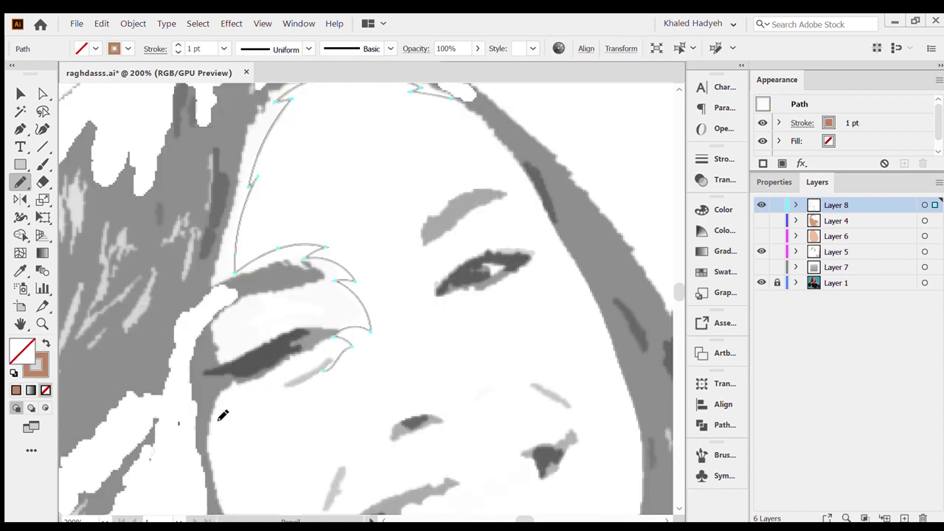
drag(283, 508, 277, 509)
scroll(280, 433, down, 3)
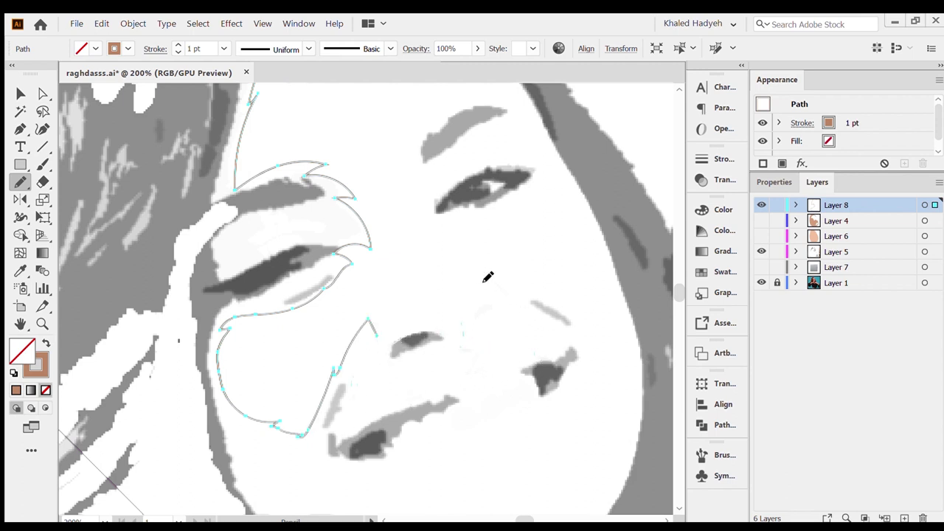
- Extend the shadow outline around the mouth, cheek and down the left face edge
drag(582, 359, 571, 373)
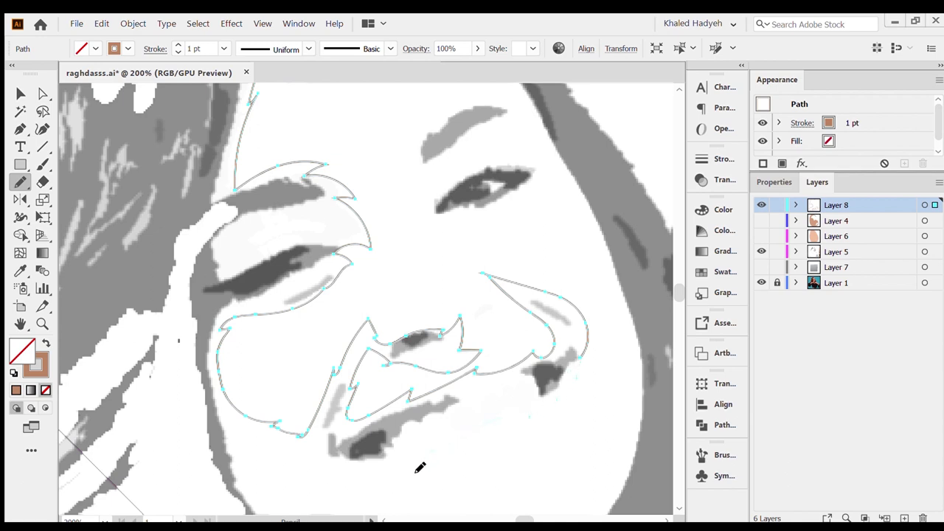
drag(311, 488, 299, 484)
scroll(300, 417, down, 2)
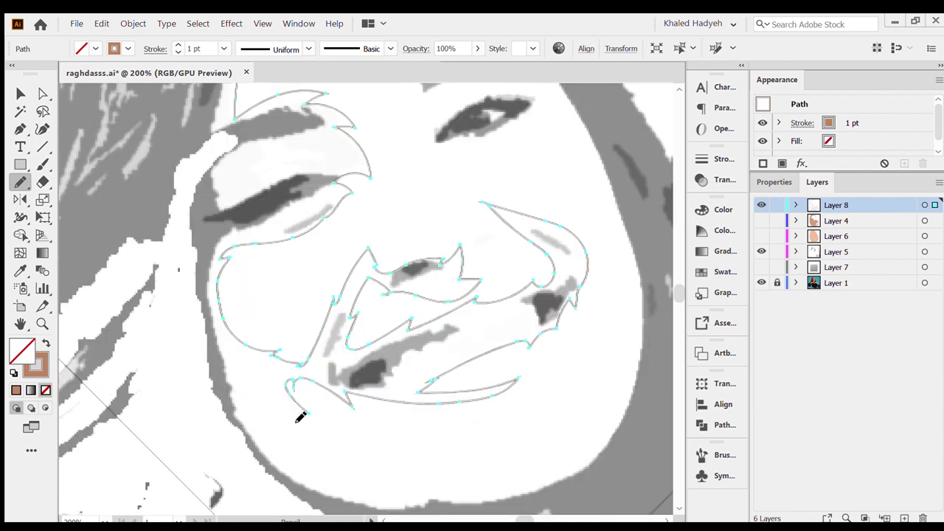
drag(596, 450, 492, 514)
scroll(496, 435, down, 2)
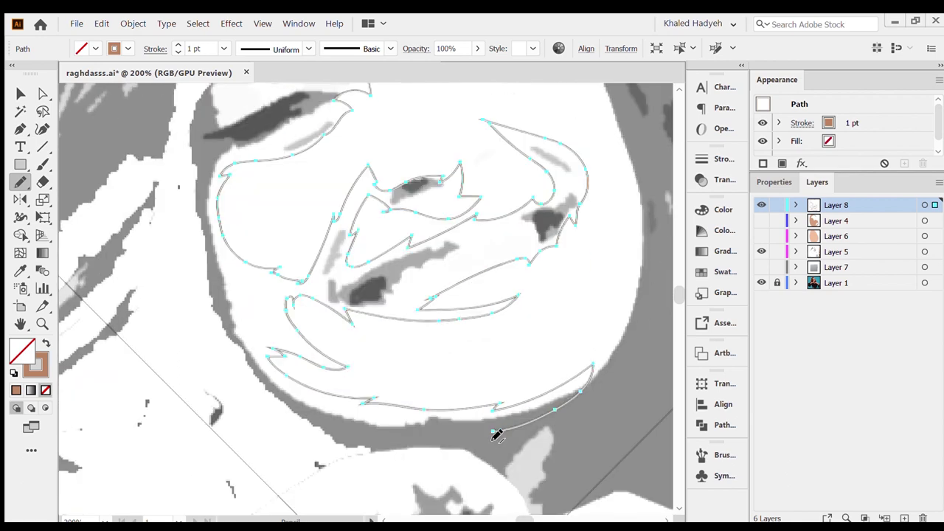
scroll(221, 354, up, 7)
mouse_move(202, 507)
mouse_down()
mouse_move(209, 315)
mouse_move(246, 253)
mouse_up()
scroll(246, 253, up, 2)
- Turn the brown shadow outline into a fill and zoom out to the whole artboard
key(ctrl+minus)
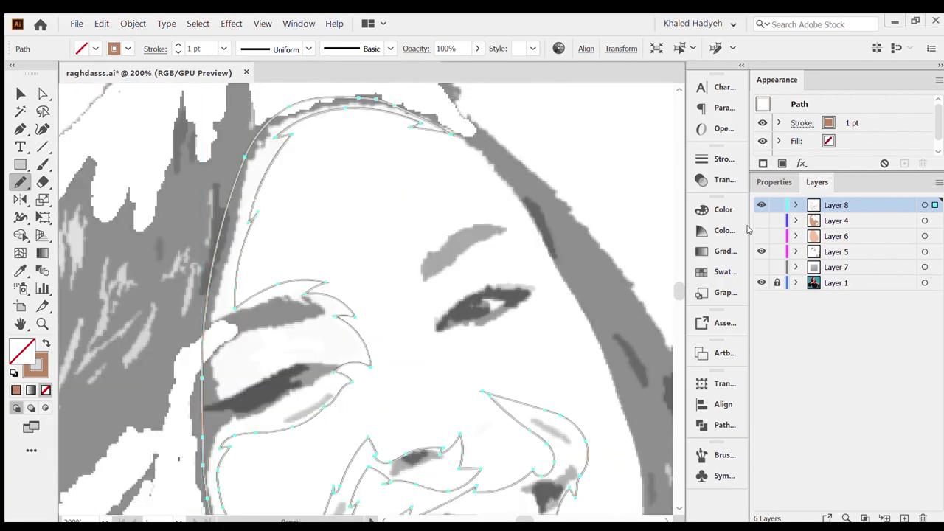
key(shift+x)
key(v)
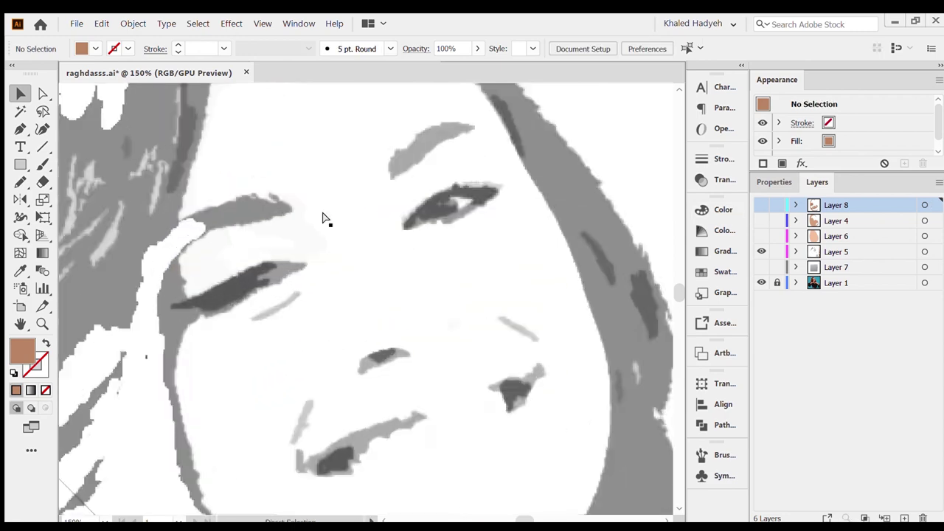
key(ctrl+minus)
key(ctrl+minus)
key(ctrl+minus)
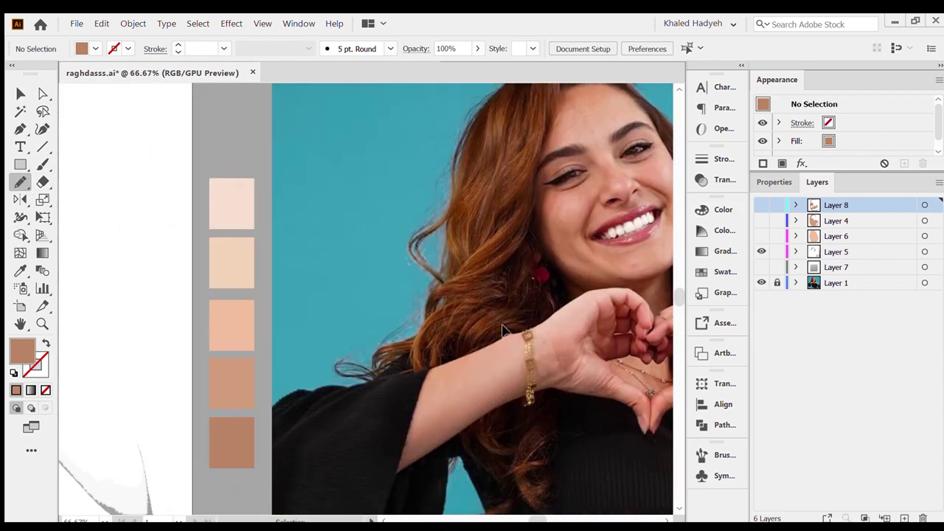
key(ctrl+minus)
key(ctrl+minus)
key(ctrl+l)
- Add a new layer and sample the dark brown swatch colour
key(i)
click(333, 381)
scroll(333, 380, up, 2)
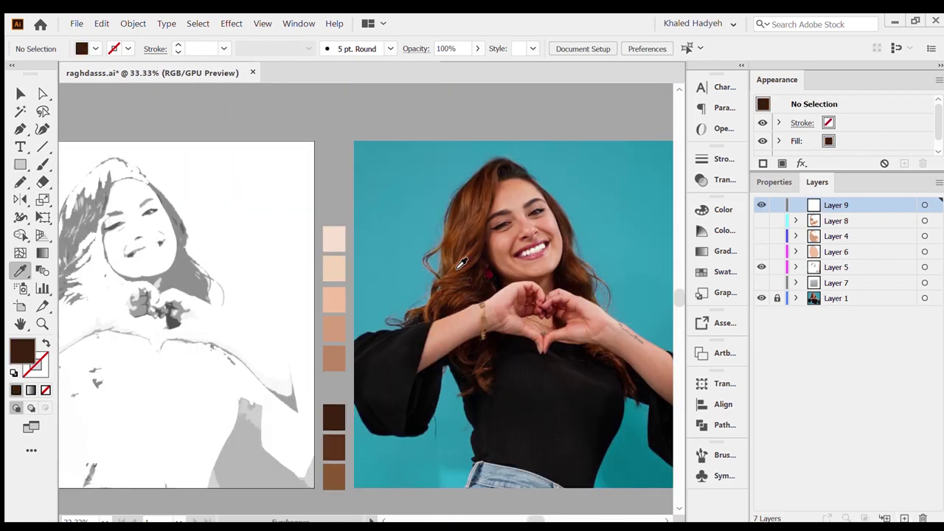
scroll(360, 224, left, 5)
scroll(361, 229, up, 3)
scroll(360, 229, down, 1)
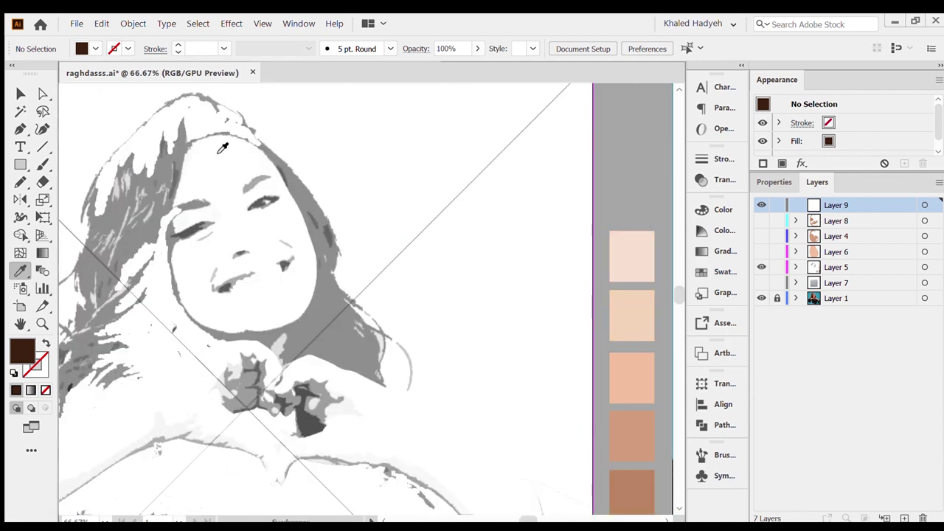
scroll(360, 229, down, 5)
- Add a brown eye shape on the shadow layer, then hide that layer again
click(761, 220)
click(835, 220)
scroll(181, 211, up, 3)
scroll(222, 222, up, 3)
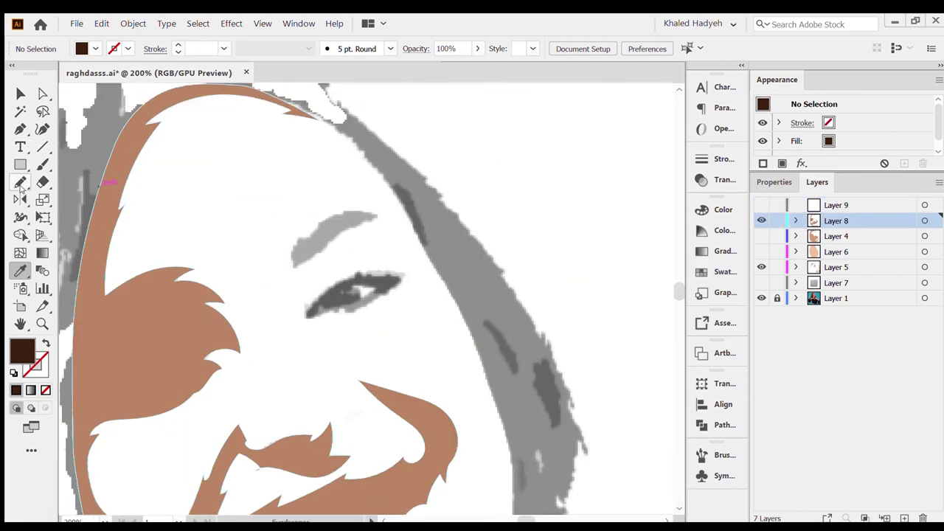
key(n)
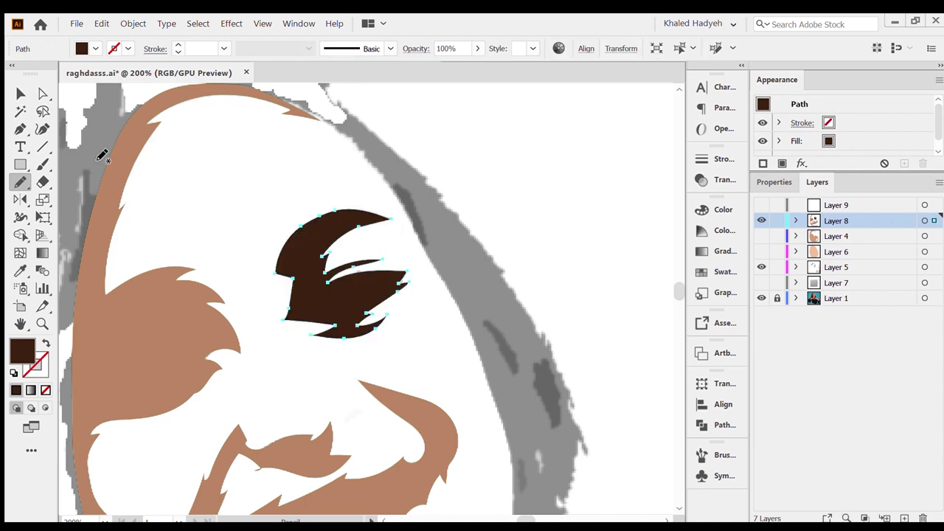
key(i)
click(193, 373)
key(v)
scroll(368, 295, down, 2)
click(759, 221)
scroll(332, 312, down, 3)
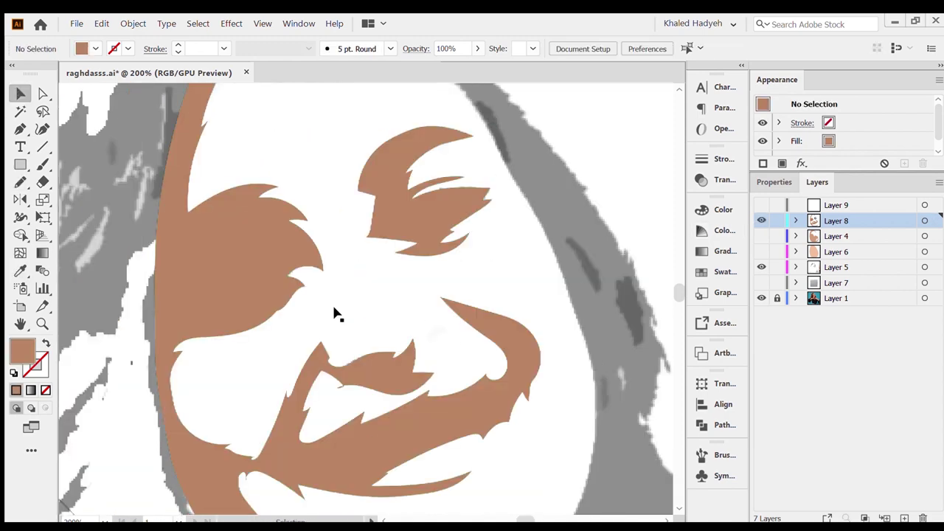
- Sample the light peach skin tone from the swatches
key(ctrl+l)
scroll(394, 317, down, 2)
key(i)
click(629, 322)
scroll(472, 394, up, 3)
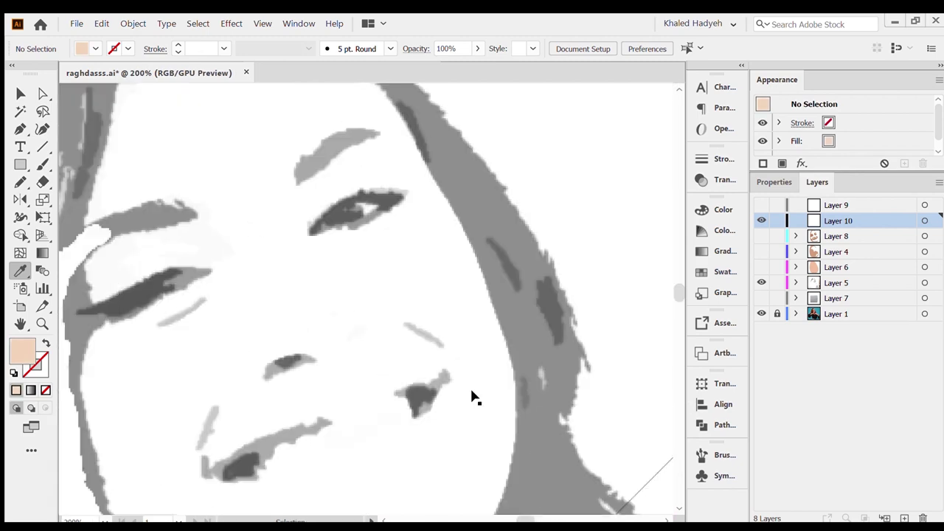
key(n)
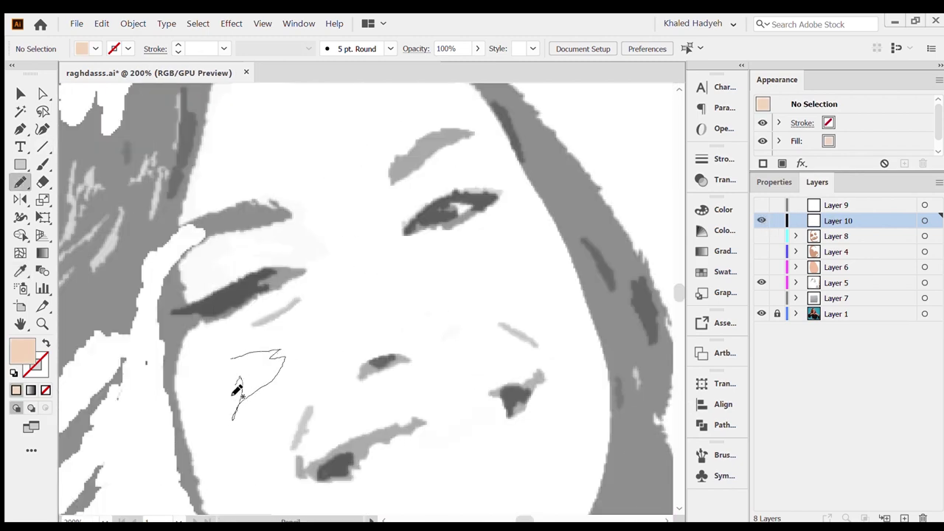
- Draw the light peach highlight path on the face with the Pencil tool
drag(235, 396, 231, 359)
scroll(457, 316, right, 2)
scroll(396, 316, down, 2)
scroll(396, 317, up, 2)
drag(379, 396, 415, 393)
scroll(489, 347, up, 5)
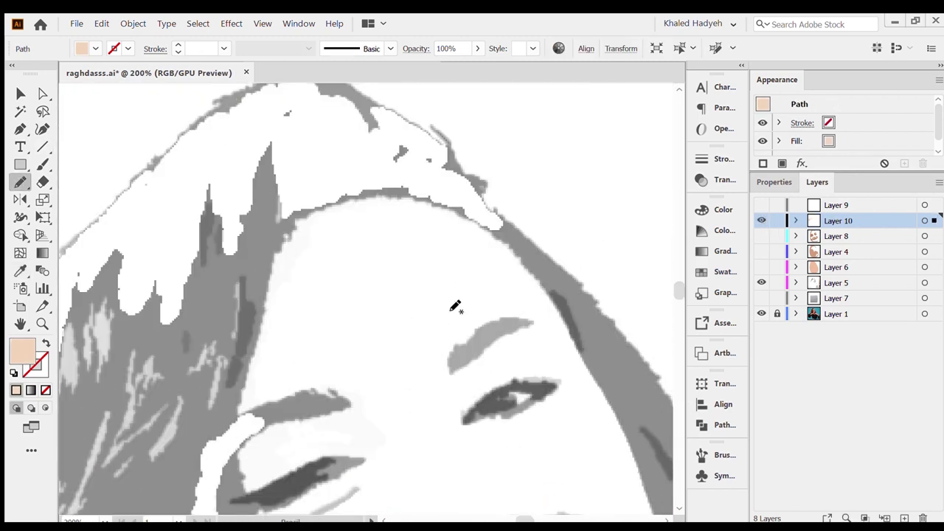
scroll(455, 306, down, 3)
key(v)
key(ctrl+shift+a)
- Target Layer 9 and sample the dark brown swatch for the brows
click(835, 205)
scroll(590, 409, right, 5)
key(i)
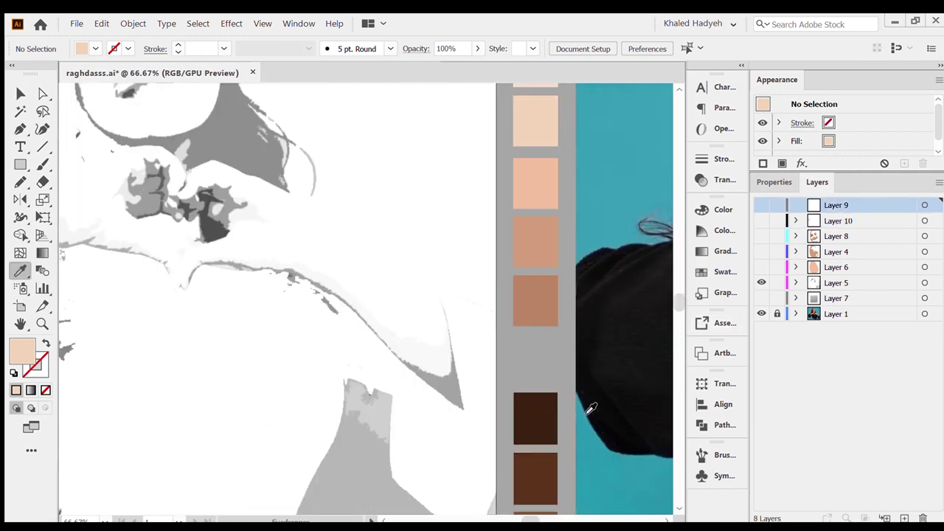
click(535, 418)
scroll(442, 331, left, 5)
scroll(370, 312, up, 3)
scroll(304, 227, up, 2)
key(n)
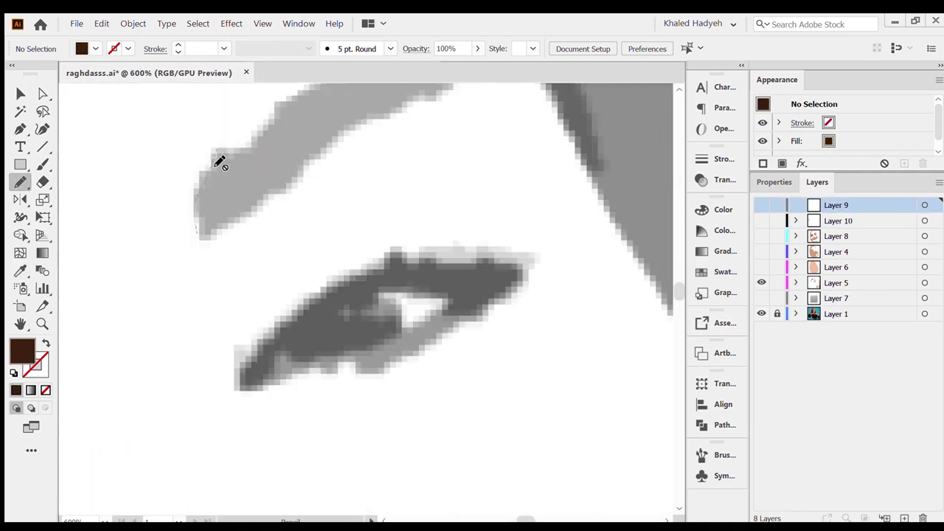
scroll(596, 325, up, 2)
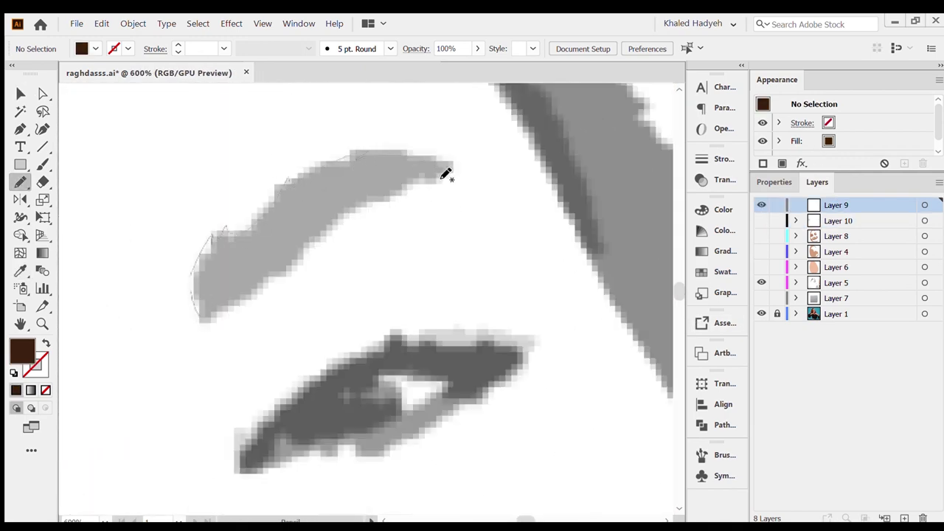
- Trace the right eyebrow and right eye's lash line in dark brown
drag(293, 267, 228, 313)
scroll(253, 389, down, 2)
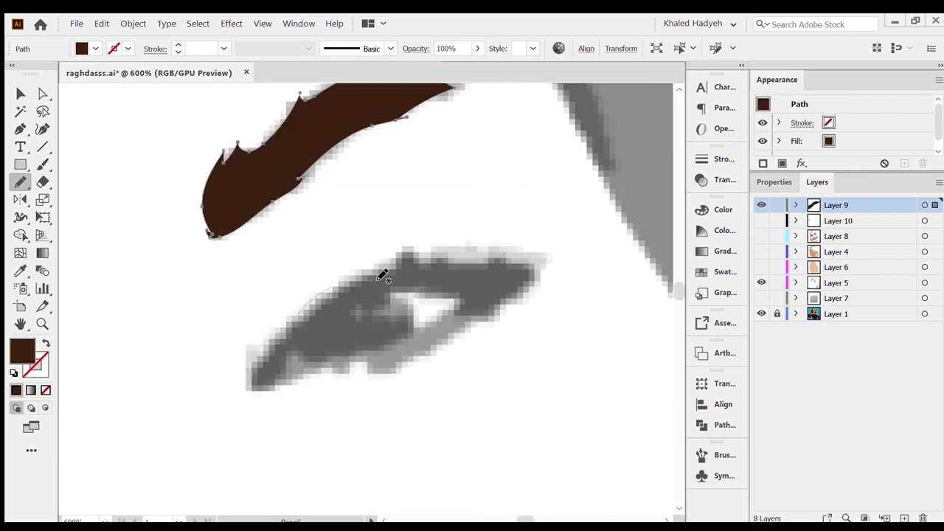
key(ctrl+z)
drag(307, 360, 259, 385)
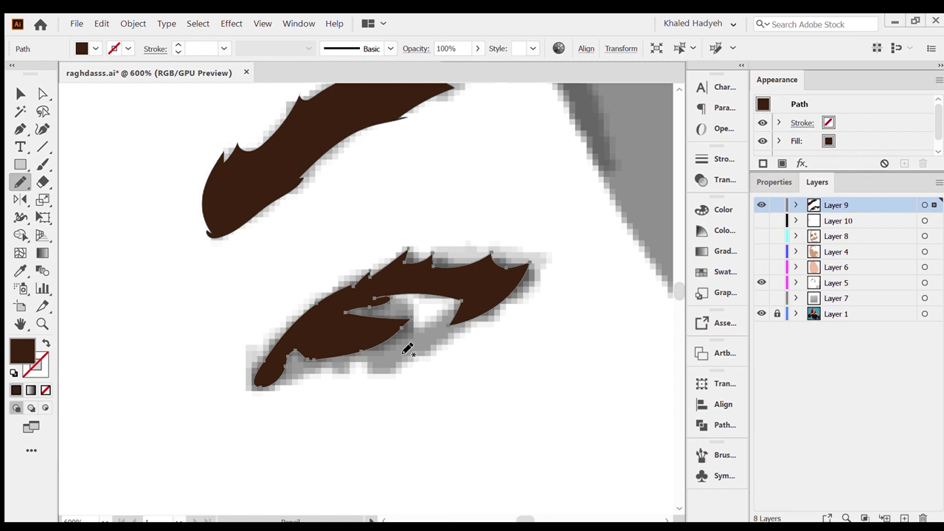
key(v)
click(542, 343)
key(ctrl+0)
scroll(541, 340, up, 2)
scroll(538, 345, up, 2)
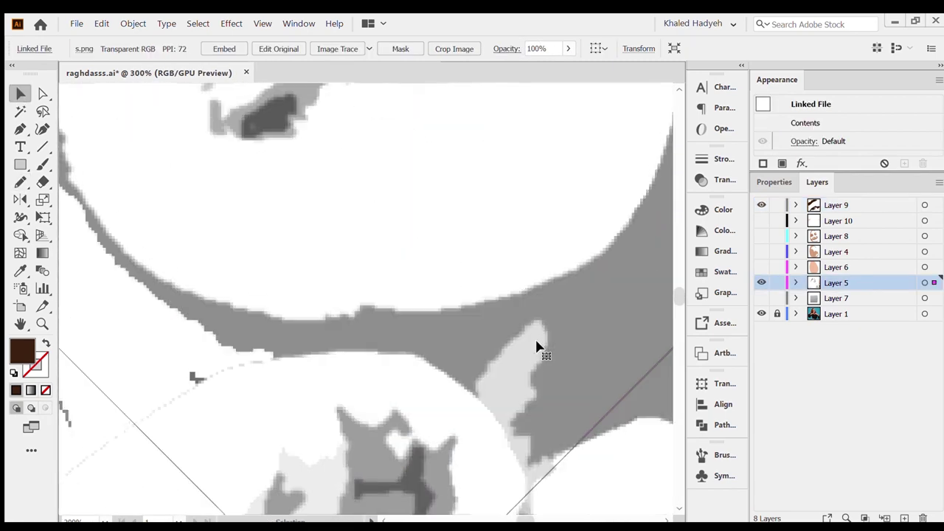
scroll(537, 347, up, 5)
- Trace the left eyebrow and closed left eye lash shape in dark brown
key(n)
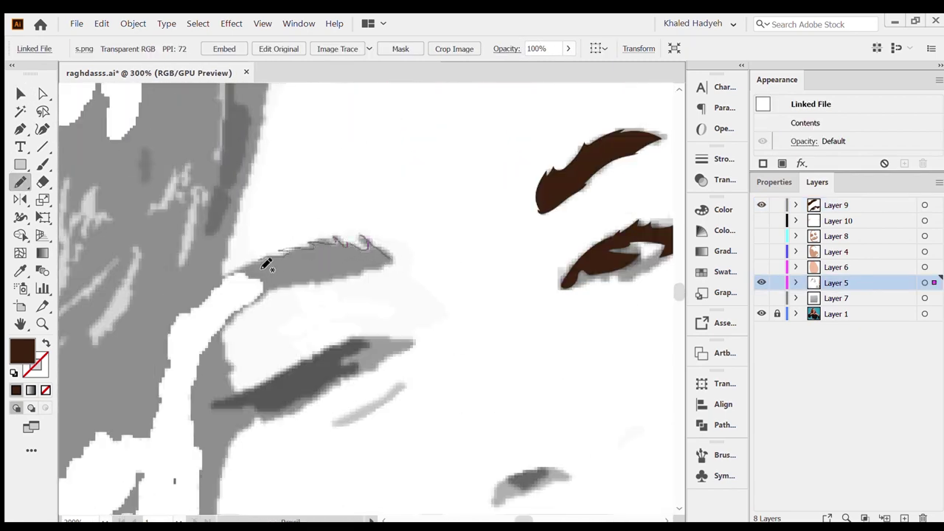
drag(326, 275, 254, 295)
key(shift+grave)
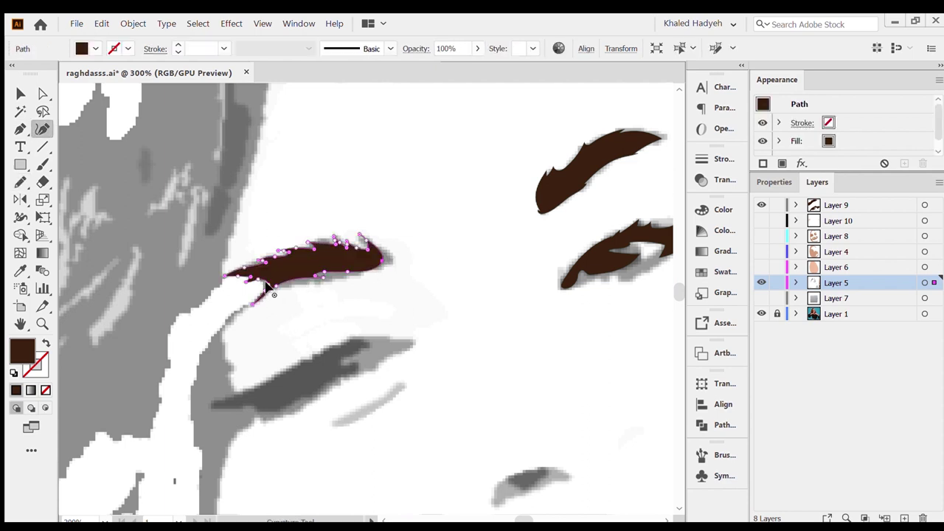
click(21, 183)
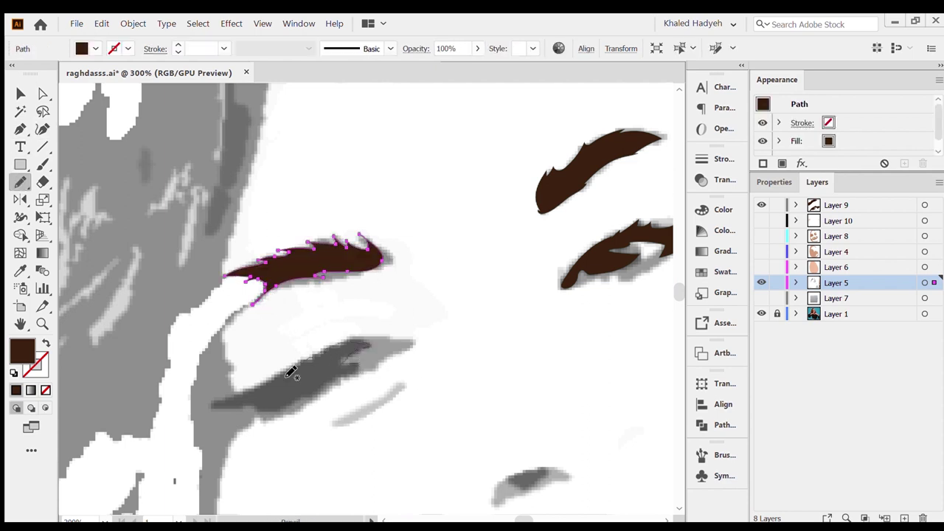
drag(356, 368, 335, 351)
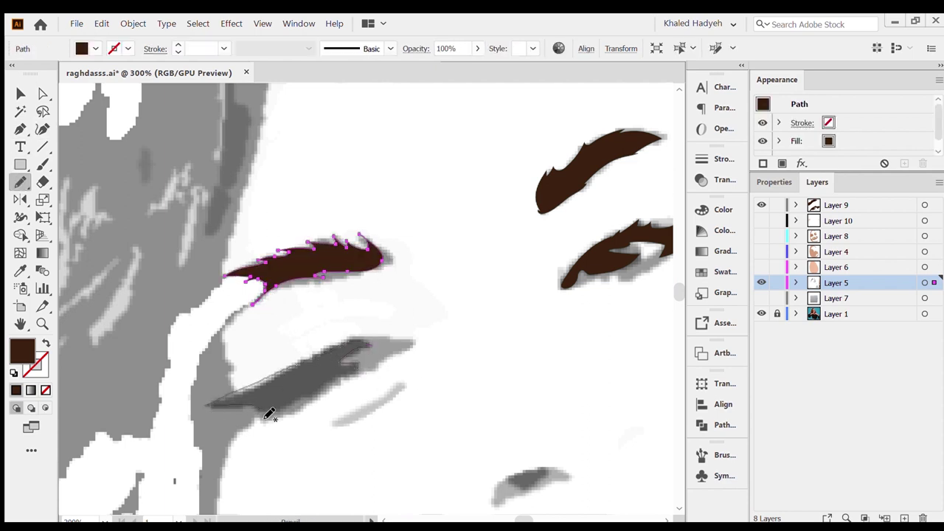
drag(269, 415, 369, 372)
key(v)
click(511, 381)
key(ctrl+minus)
key(ctrl+minus)
key(ctrl+minus)
key(ctrl+minus)
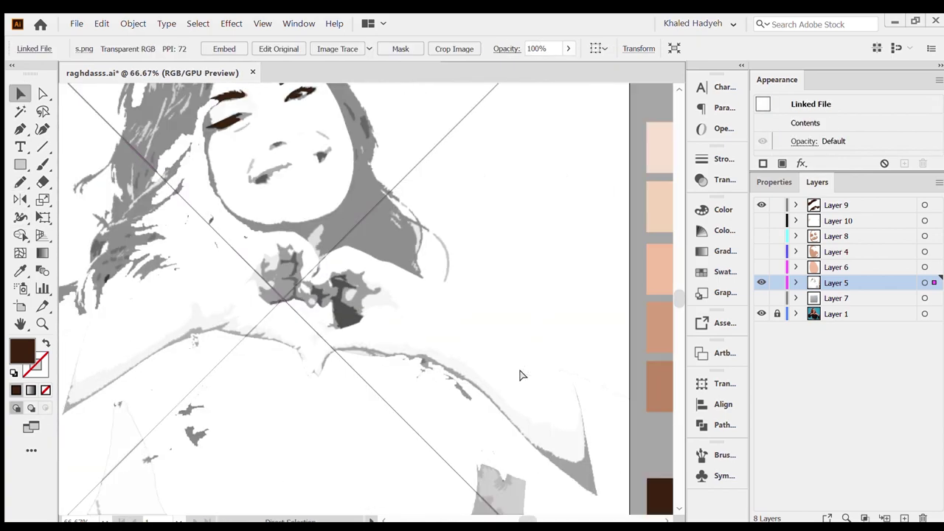
- Zoom in on the face and select the left eyebrow path
scroll(519, 375, down, 3)
key(i)
scroll(520, 398, up, 2)
scroll(501, 435, up, 3)
key(ctrl+plus)
key(ctrl+plus)
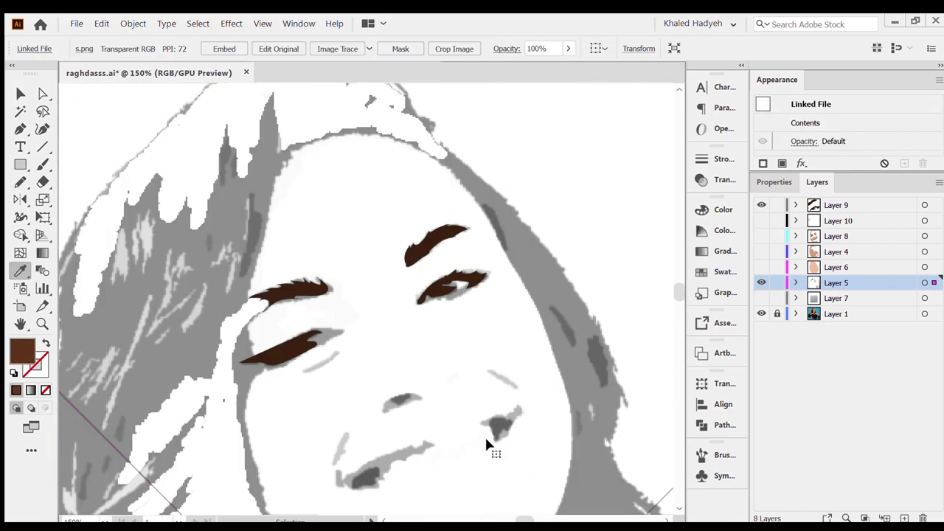
key(ctrl+plus)
key(ctrl+minus)
key(ctrl+minus)
key(ctrl+minus)
scroll(332, 258, down, 2)
key(n)
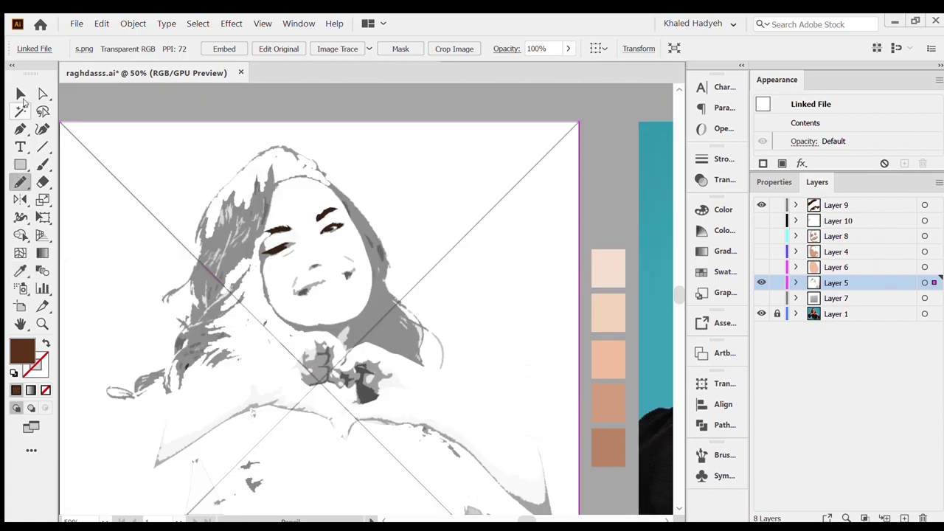
click(20, 94)
key(ctrl+plus)
key(ctrl+plus)
key(ctrl+plus)
click(379, 312)
- Add Layer 11 on top, darken the eyebrow's brown fill, and hide Layer 9
key(ctrl+minus)
key(ctrl+minus)
key(ctrl+minus)
key(ctrl+minus)
scroll(467, 348, down, 3)
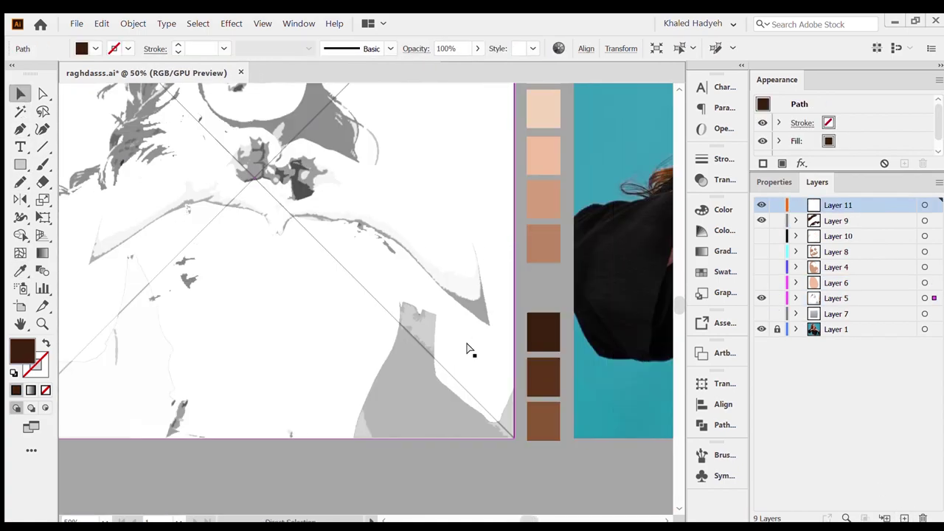
scroll(467, 349, up, 5)
key(ctrl+plus)
key(ctrl+plus)
key(ctrl+plus)
key(ctrl+minus)
key(ctrl+minus)
key(ctrl+minus)
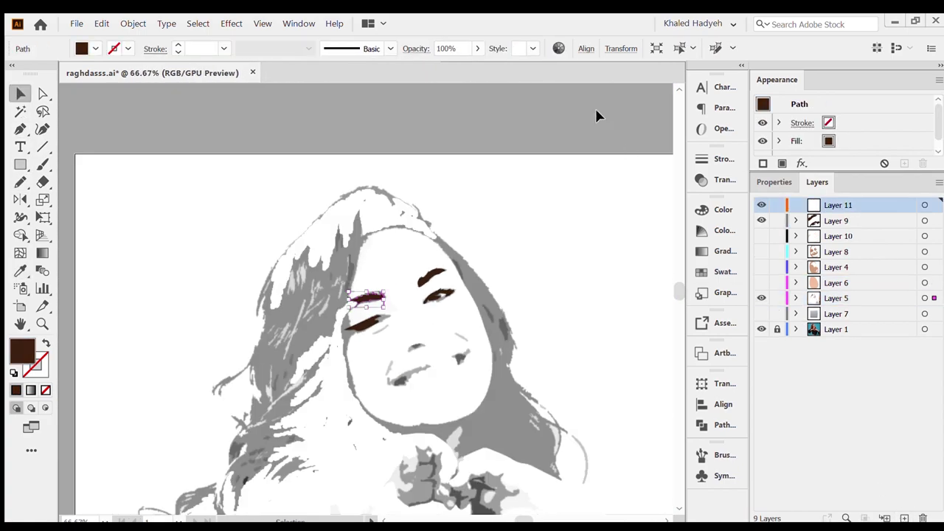
click(596, 114)
scroll(596, 114, right, 2)
click(760, 220)
click(271, 300)
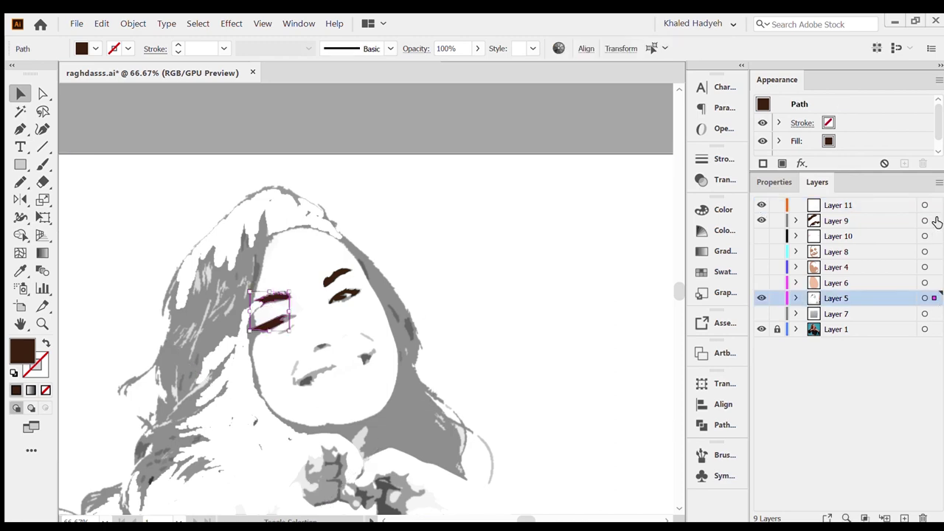
- On Layer 11, eyedrop a medium brown and pencil a shadow over the left eyelid
click(837, 205)
key(i)
click(369, 406)
scroll(356, 412, left, 5)
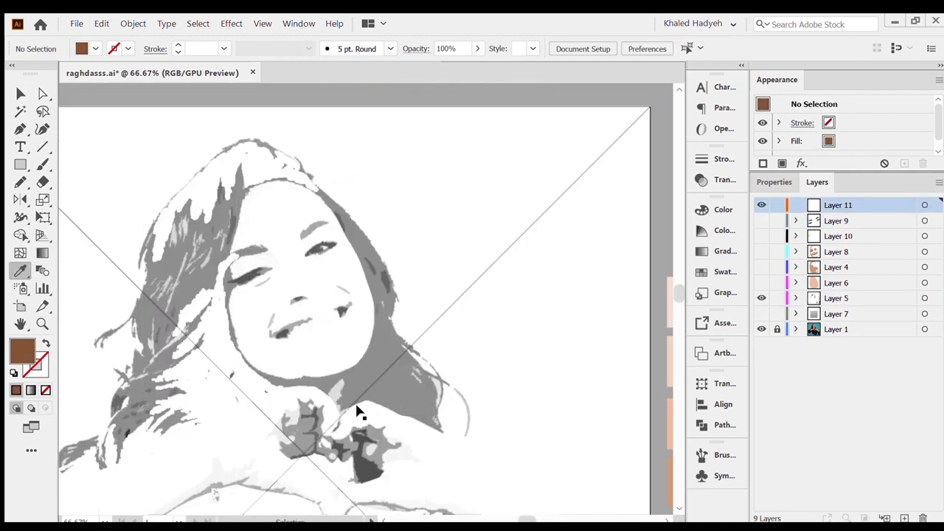
scroll(257, 331, up, 3)
key(n)
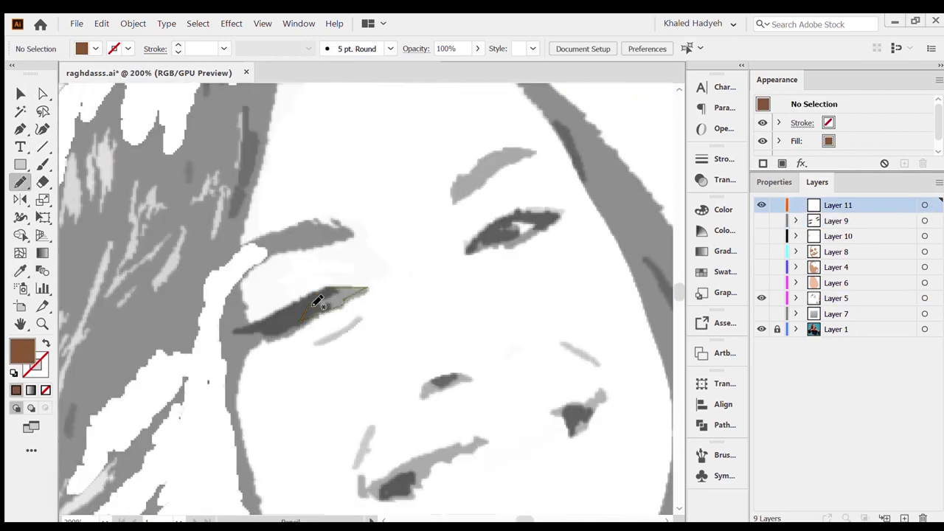
drag(317, 301, 299, 321)
scroll(534, 291, down, 3)
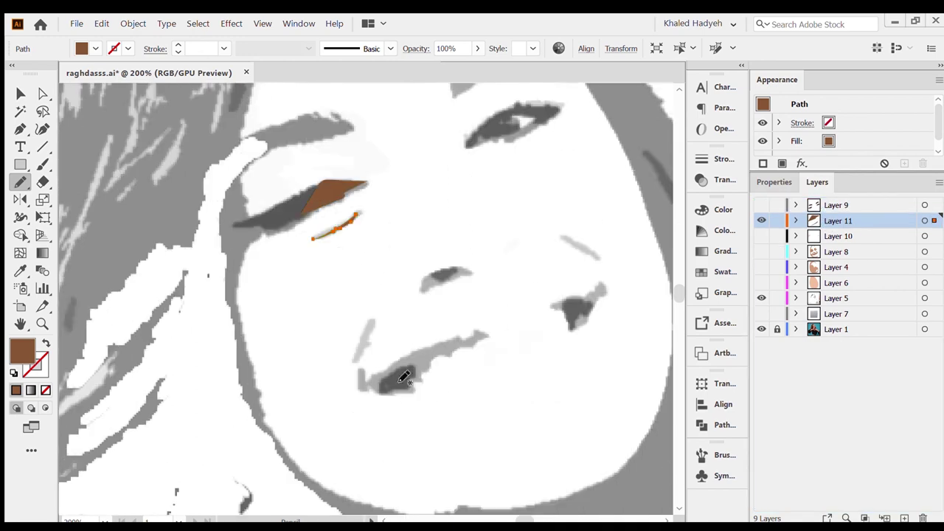
drag(579, 327, 568, 304)
scroll(575, 317, up, 3)
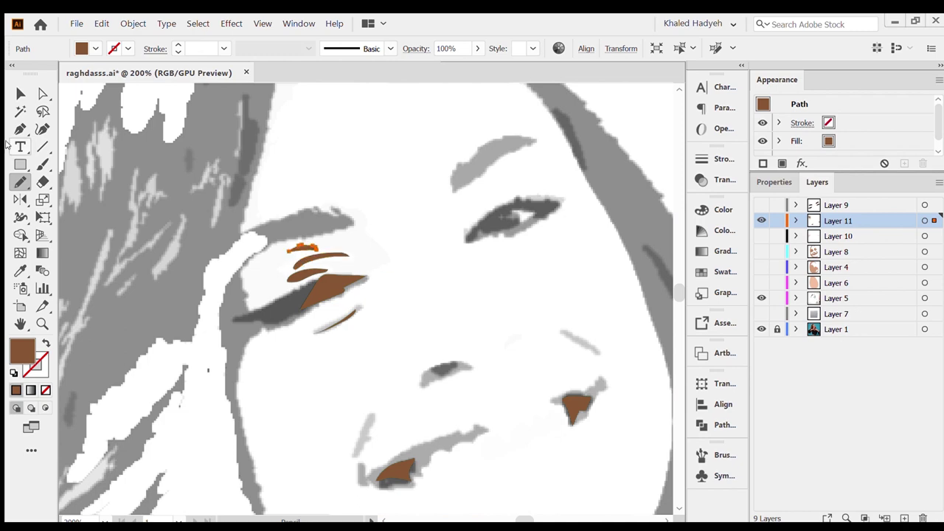
click(42, 128)
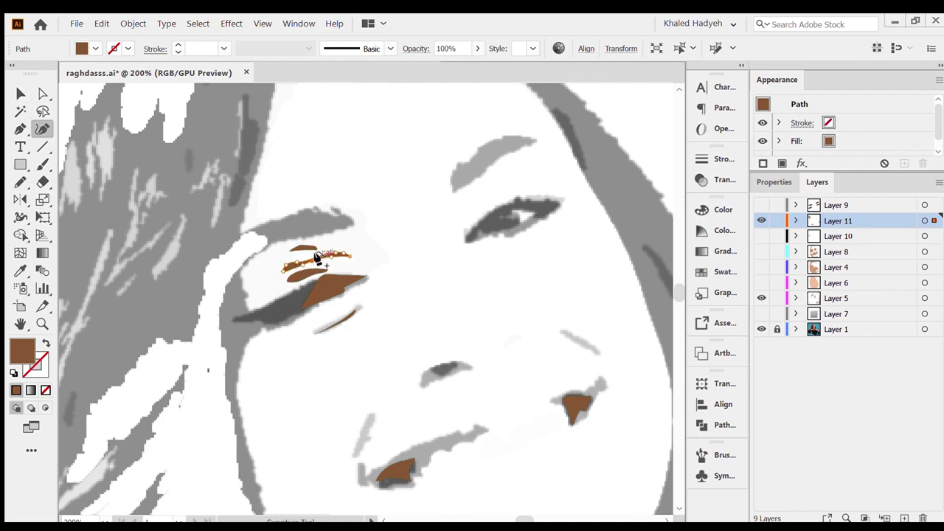
- Lock the sketch layer and show the hidden colour layers
click(20, 92)
click(776, 298)
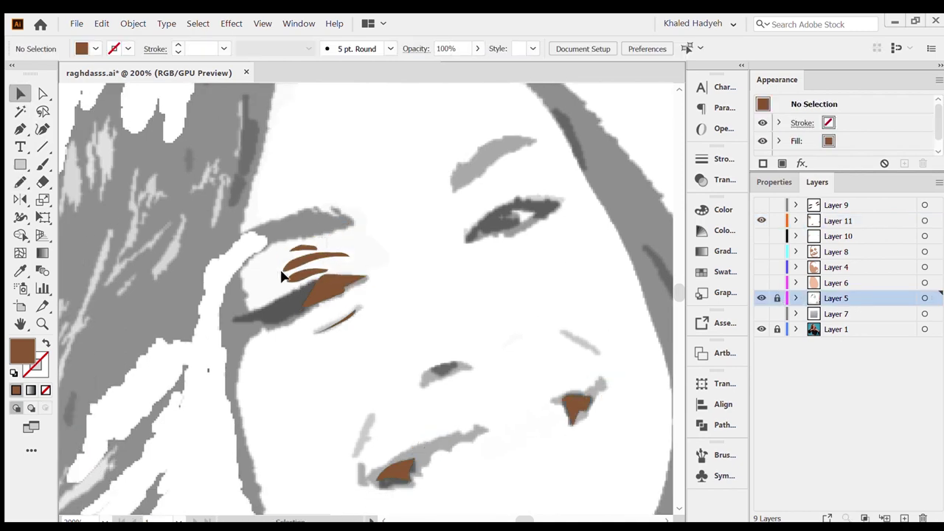
click(838, 220)
key(ctrl+minus)
key(ctrl+minus)
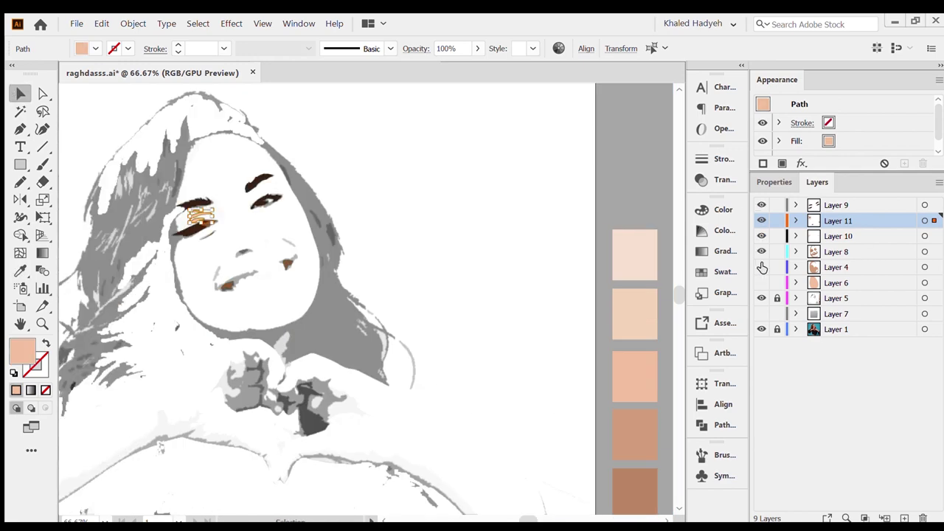
drag(761, 205, 761, 283)
key(ctrl+shift+a)
key(ctrl+plus)
- Inspect the face shading, eye highlight, eye shadow and under-eye paths around the left eye
key(ctrl+plus)
click(414, 155)
key(ctrl+plus)
key(ctrl+plus)
key(shift+asciitilde)
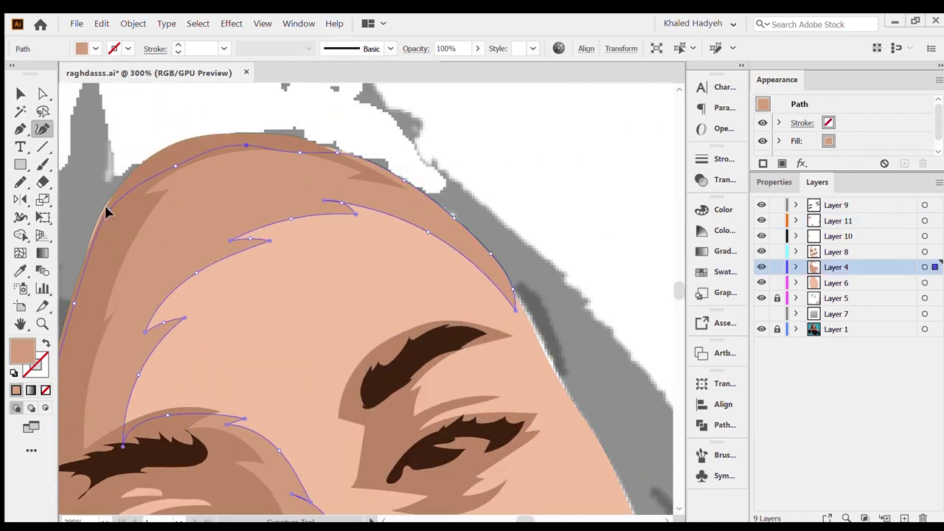
scroll(426, 210, down, 5)
key(ctrl+0)
key(v)
click(253, 249)
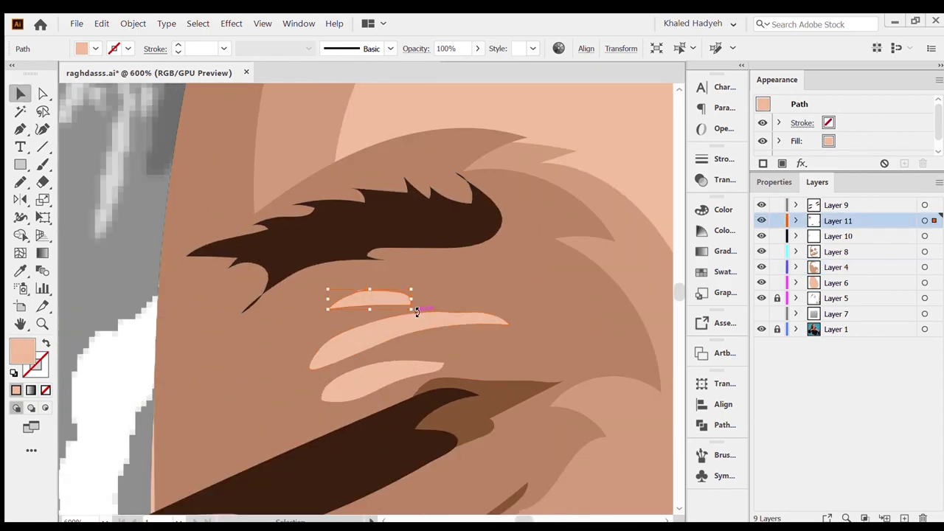
click(492, 293)
key(ctrl+0)
scroll(400, 221, up, 5)
click(510, 270)
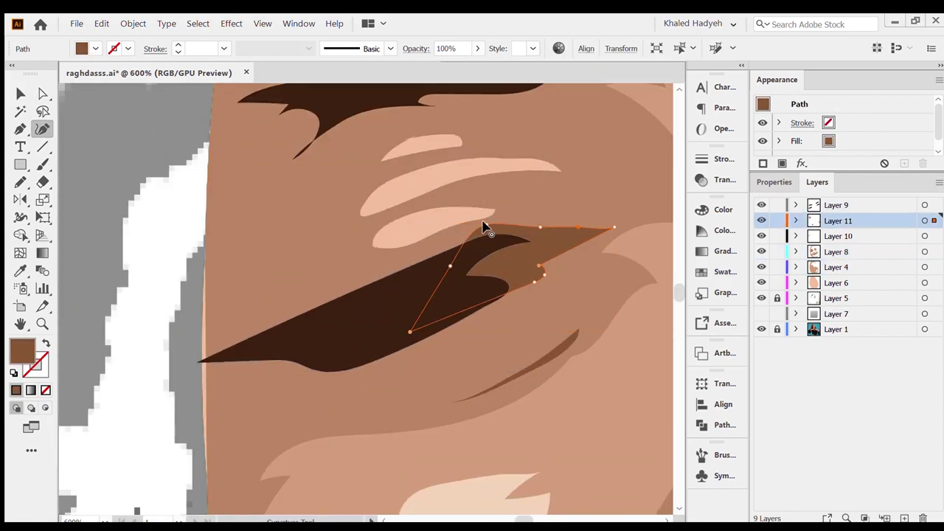
click(550, 352)
- Select the face skin path, then hide the face art layers to reveal the photo
scroll(533, 373, down, 3)
click(534, 373)
scroll(546, 360, down, 2)
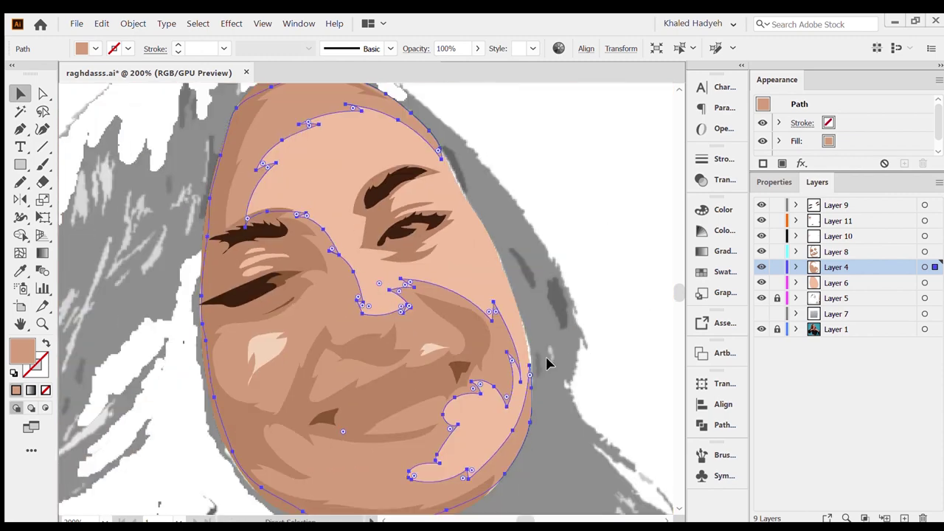
scroll(545, 361, up, 2)
drag(761, 284, 761, 205)
scroll(432, 312, up, 2)
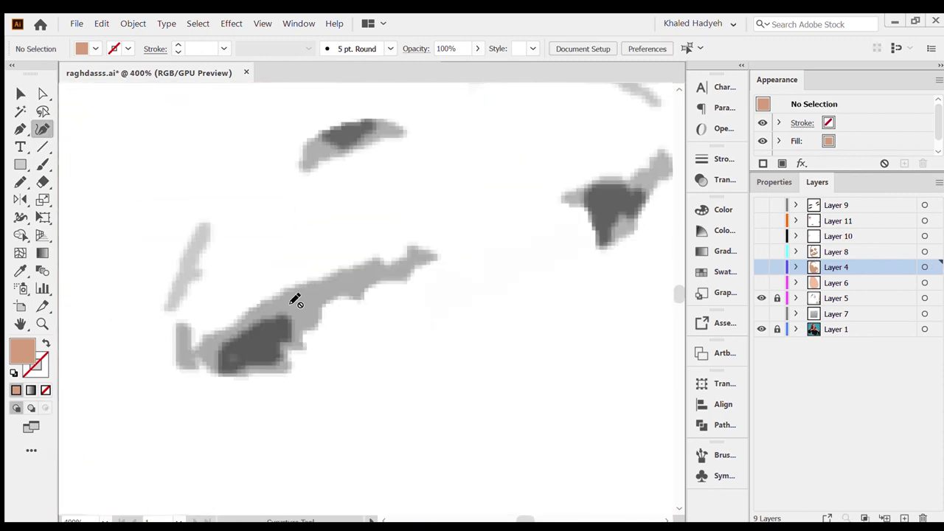
- On a new layer, outline a scalloped shape for the upper row of teeth
key(ctrl+l)
click(326, 337)
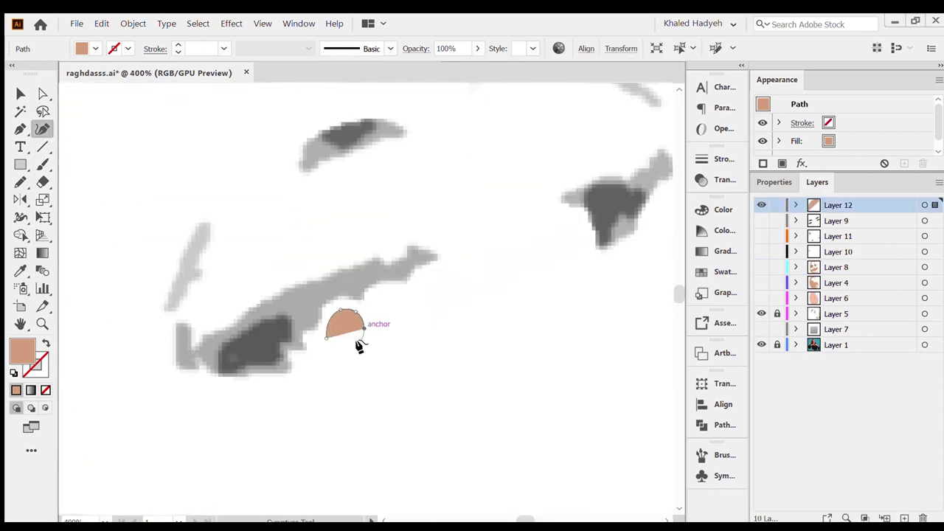
click(403, 335)
click(420, 321)
click(413, 308)
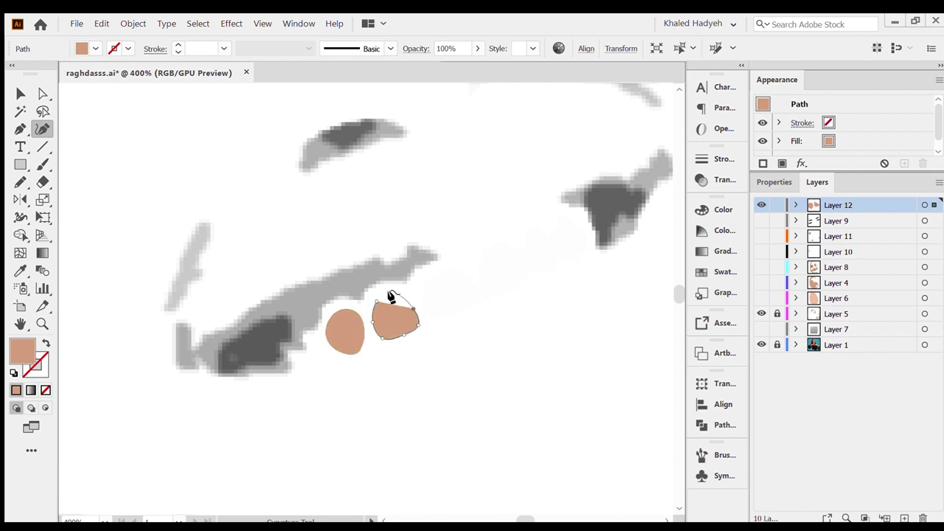
click(427, 320)
scroll(480, 299, up, 3)
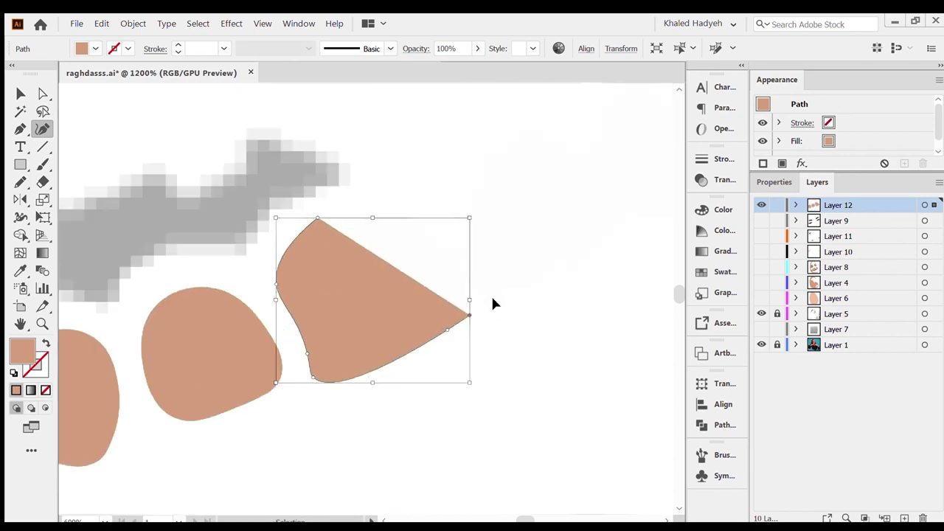
click(469, 292)
click(609, 244)
scroll(613, 223, down, 2)
click(501, 246)
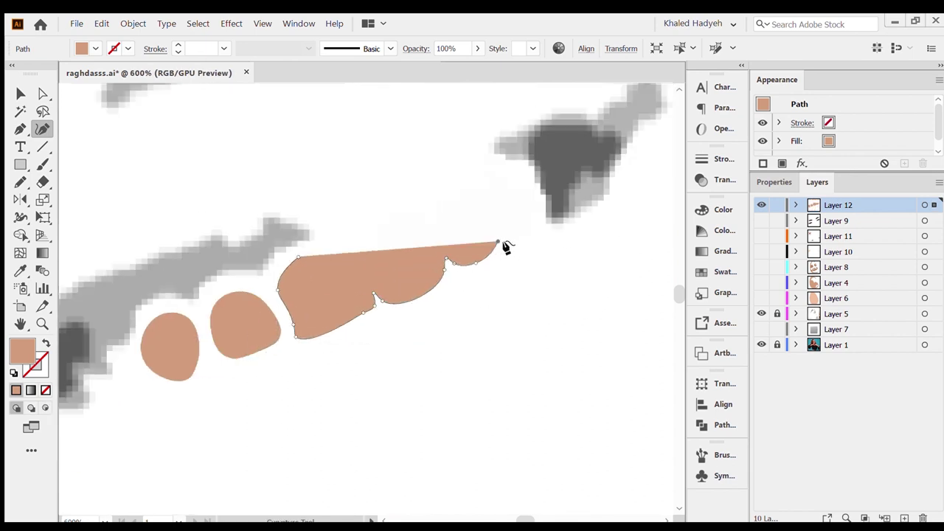
click(541, 227)
scroll(498, 221, down, 1)
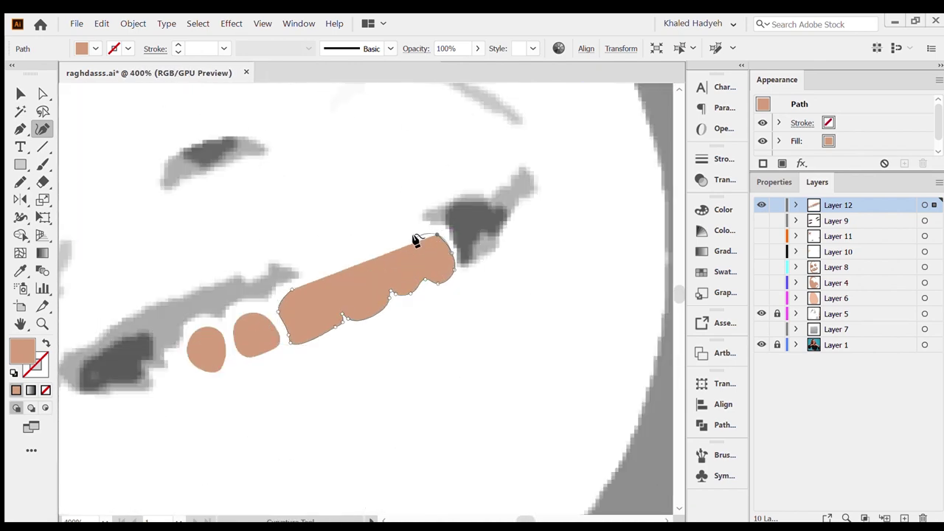
- Swap fill and stroke, fill all tooth shapes white, and re-show the face layers
key(shift+x)
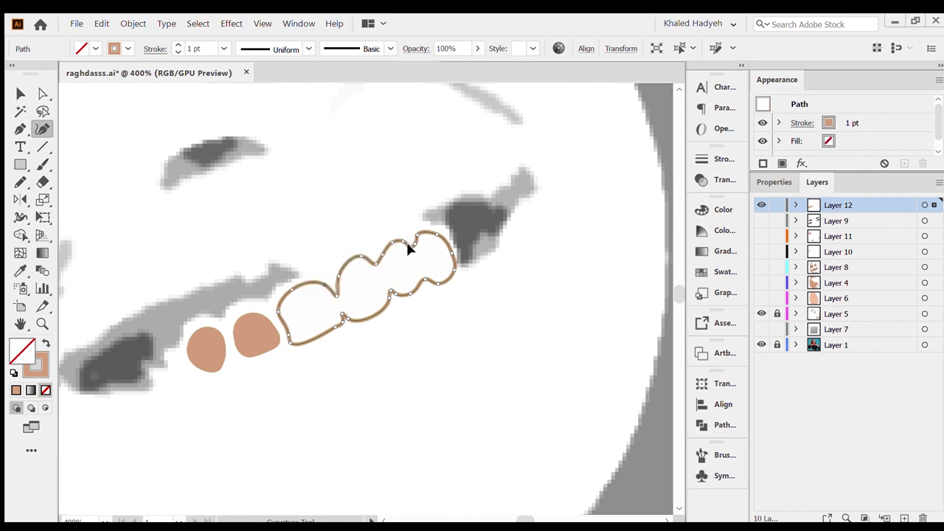
key(v)
key(ctrl+a)
click(83, 52)
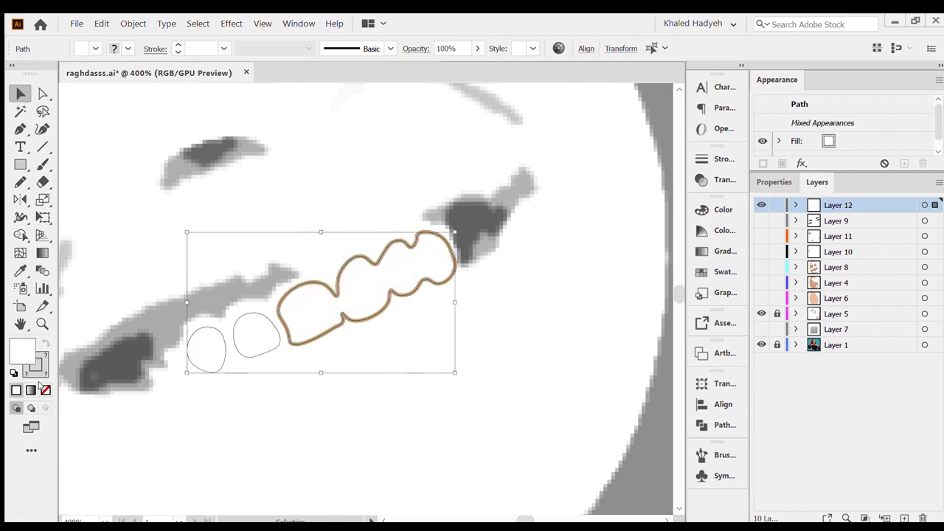
click(761, 205)
drag(760, 221, 761, 298)
- Isolate Layer 11 and pencil a dark brown eyebrow shape
alt+click(811, 236)
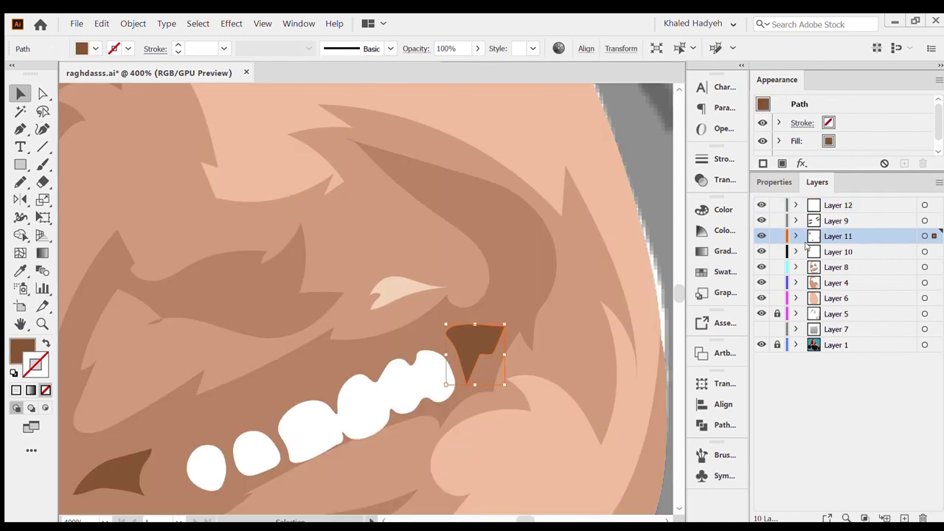
alt+click(760, 236)
key(n)
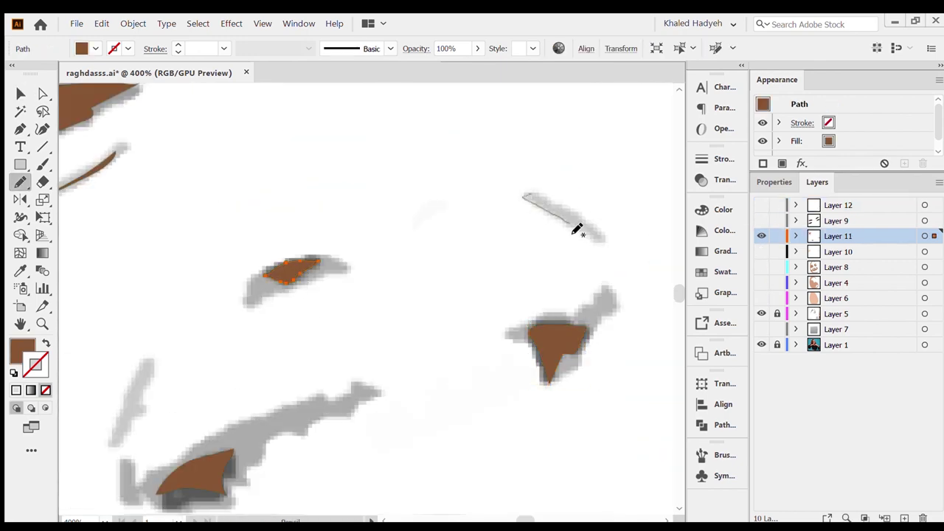
drag(577, 229, 602, 239)
key(ctrl+minus)
key(ctrl+minus)
key(ctrl+minus)
key(ctrl+minus)
key(ctrl+minus)
key(v)
- On new Layer 13, draw a darkest-brown mouth-corner shadow and move it below Layer 11
key(ctrl+l)
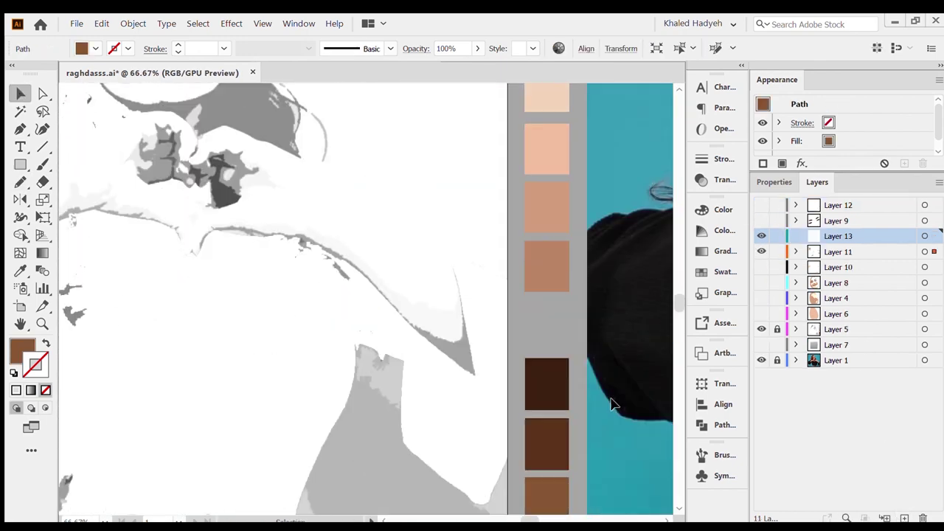
key(i)
click(546, 384)
key(ctrl+plus)
key(ctrl+plus)
key(ctrl+plus)
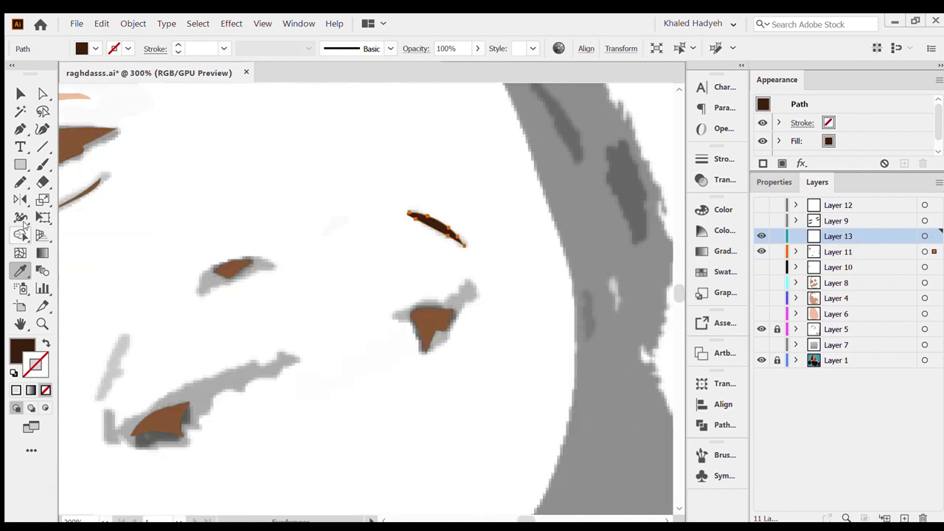
click(20, 181)
drag(421, 348, 422, 350)
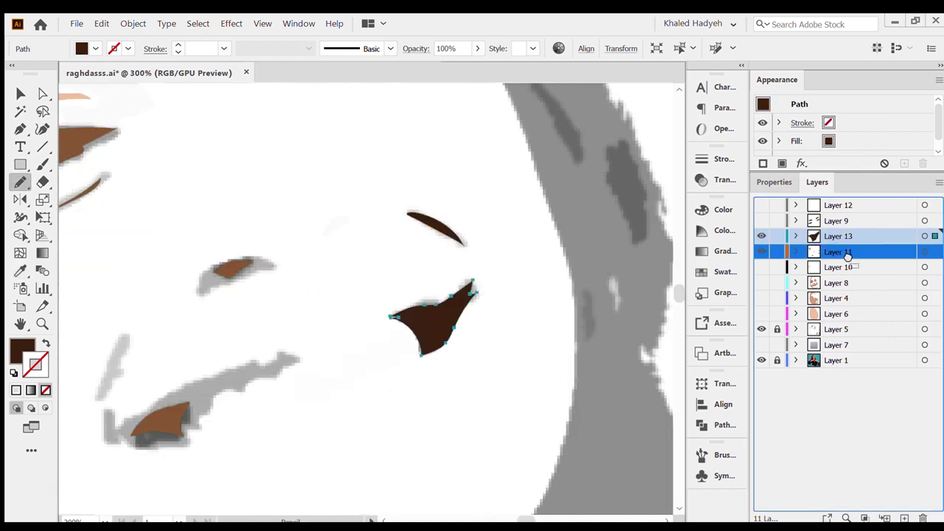
drag(837, 236, 838, 258)
scroll(368, 295, left, 3)
- Toggle the colour layers against the photo and make Layer 11 active
key(v)
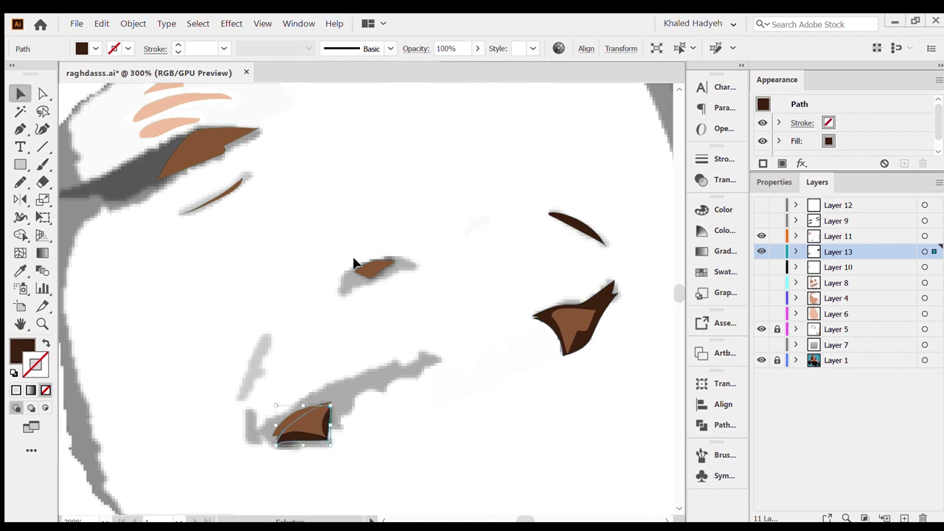
alt+click(761, 282)
key(ctrl+plus)
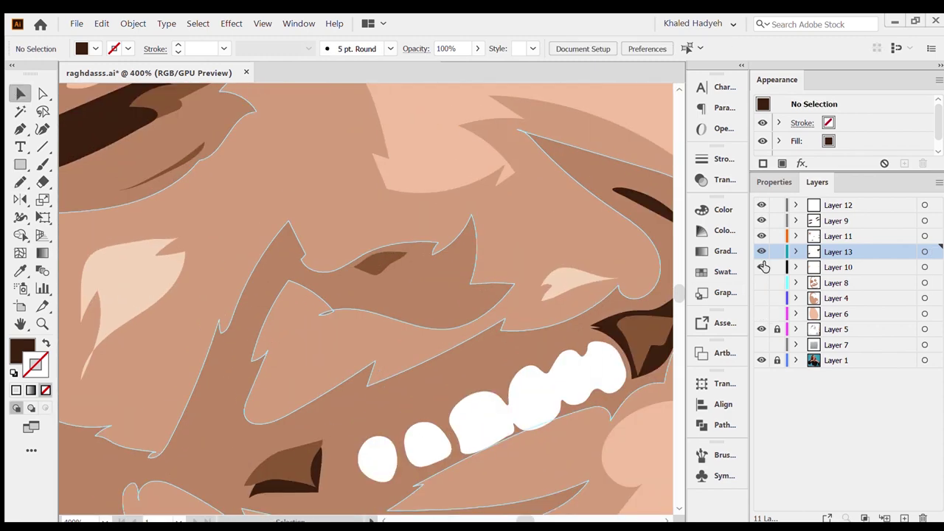
alt+click(760, 267)
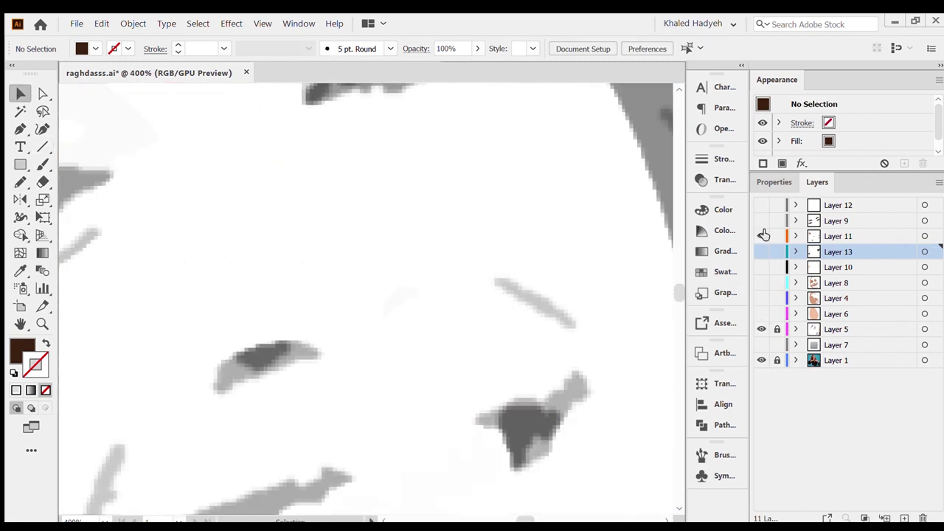
click(763, 236)
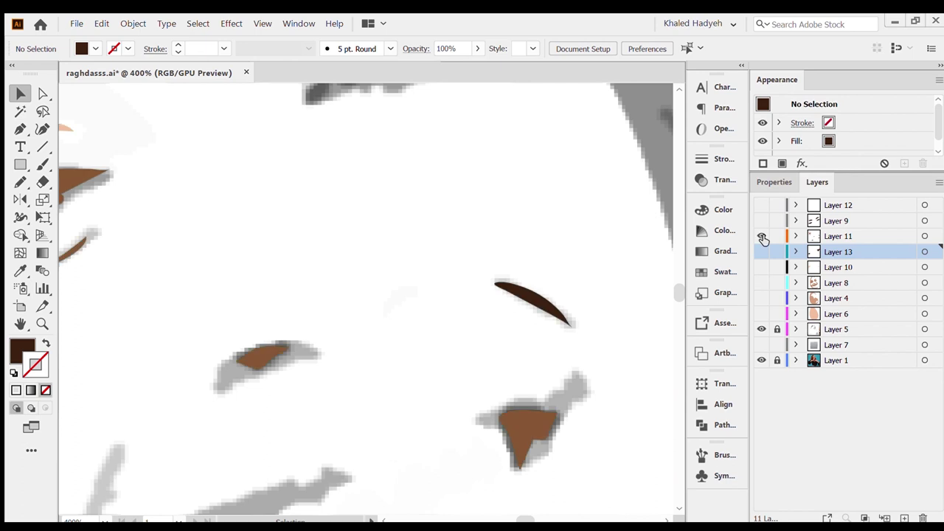
click(907, 236)
- Draw a nostril in the nose's lighter brown, then hide Layer 11
key(i)
click(535, 413)
key(n)
drag(403, 292, 380, 317)
key(v)
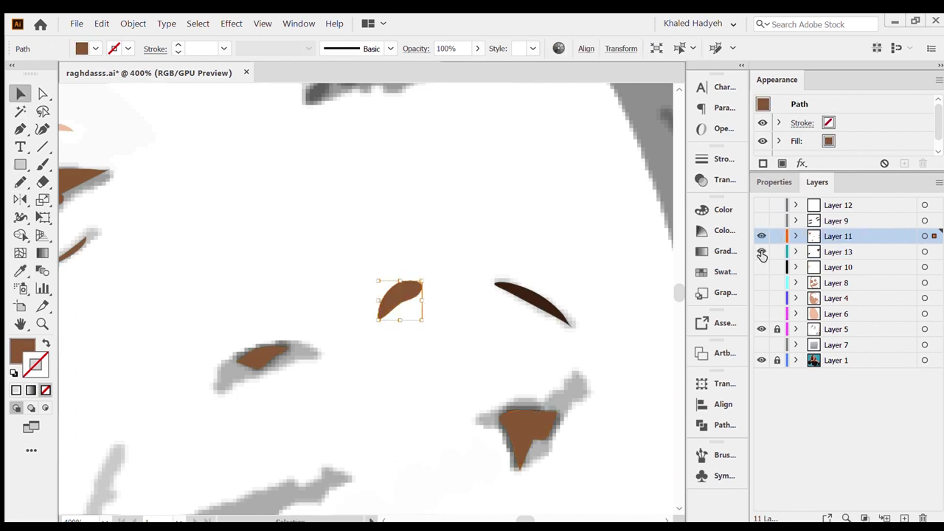
scroll(550, 132, up, 5)
click(838, 205)
- Draw a white eye highlight on Layer 12, move it below Layer 13, and show all layers
click(761, 236)
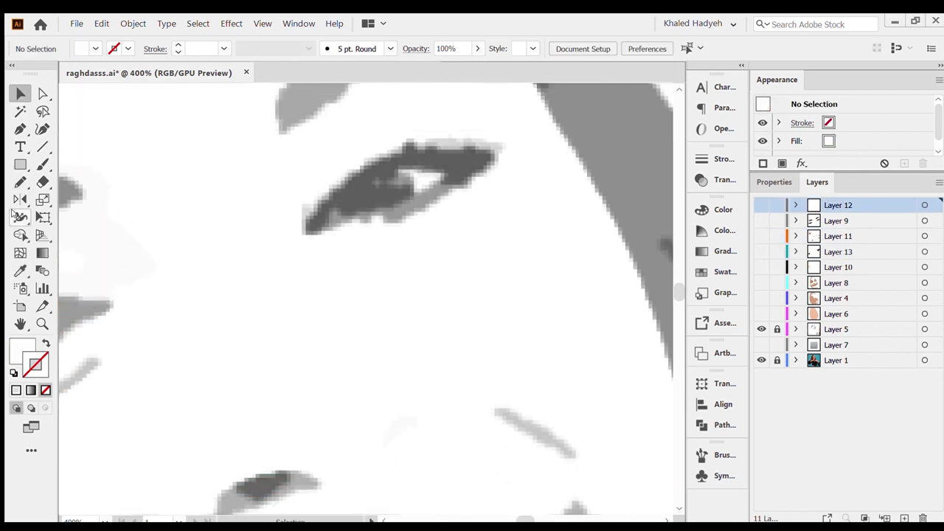
click(443, 150)
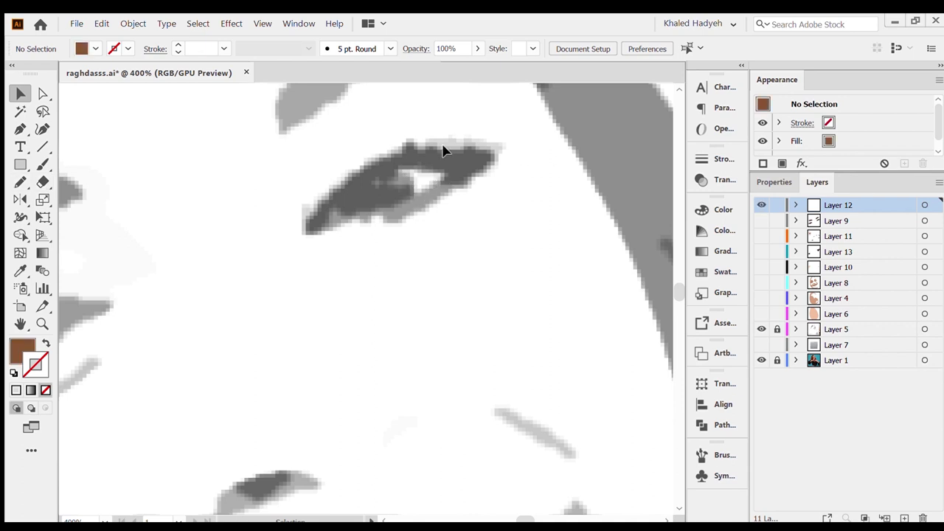
drag(374, 207, 447, 204)
key(v)
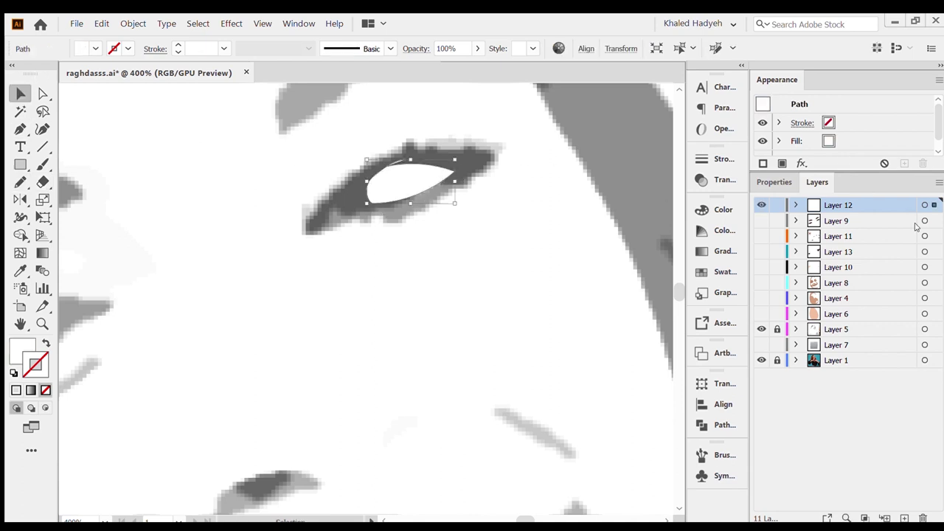
drag(838, 205, 838, 247)
drag(762, 205, 762, 313)
- Give the cheek line a lighter brown and check both mouth-corner shadows
scroll(573, 243, down, 2)
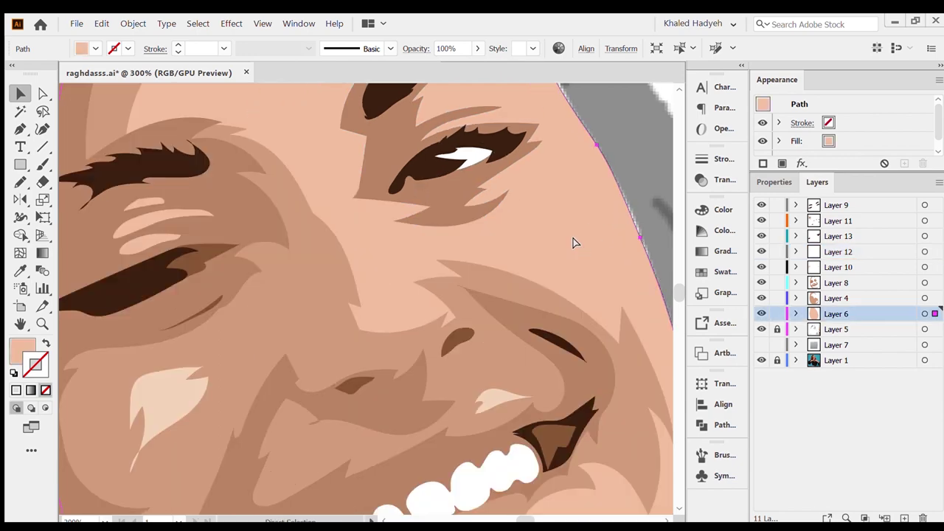
scroll(573, 243, down, 4)
scroll(572, 243, up, 4)
click(495, 328)
key(i)
click(520, 348)
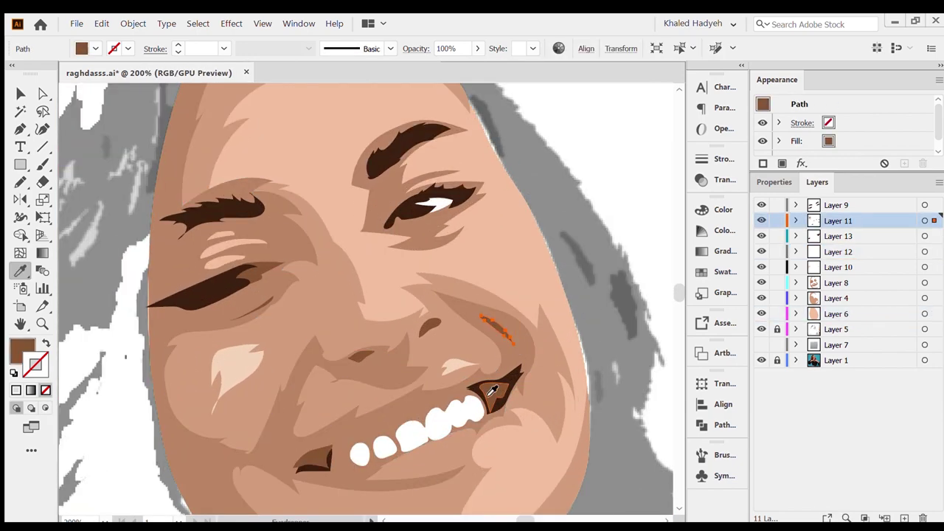
key(v)
click(494, 385)
shift+click(315, 465)
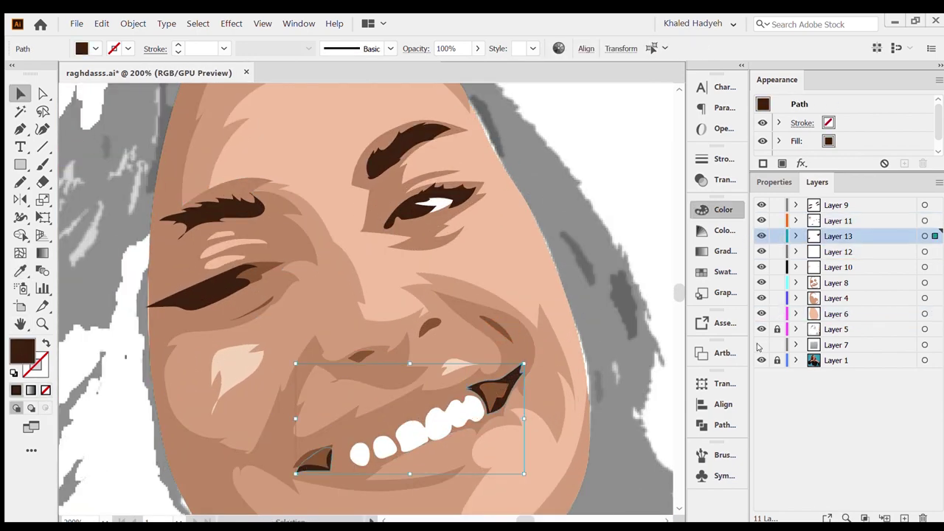
key(ctrl+shift+a)
scroll(609, 246, down, 3)
scroll(609, 247, up, 2)
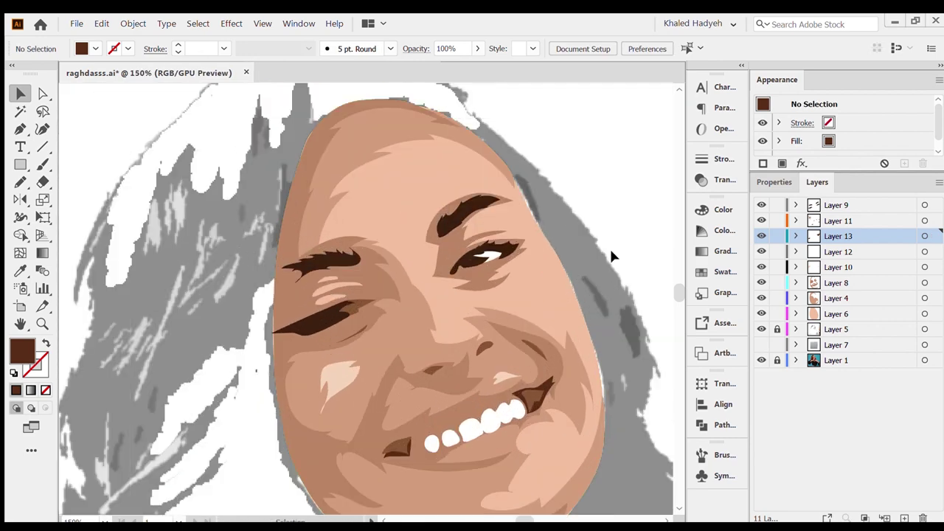
- Add Layer 14, pencil the hair mass beside the face, and move it above Layer 15
key(n)
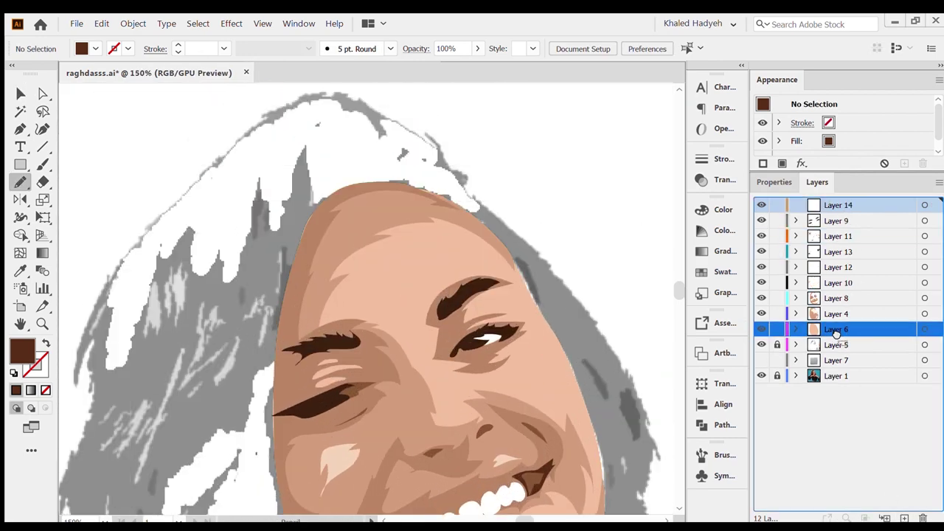
alt+click(776, 329)
scroll(464, 283, down, 3)
scroll(421, 295, down, 3)
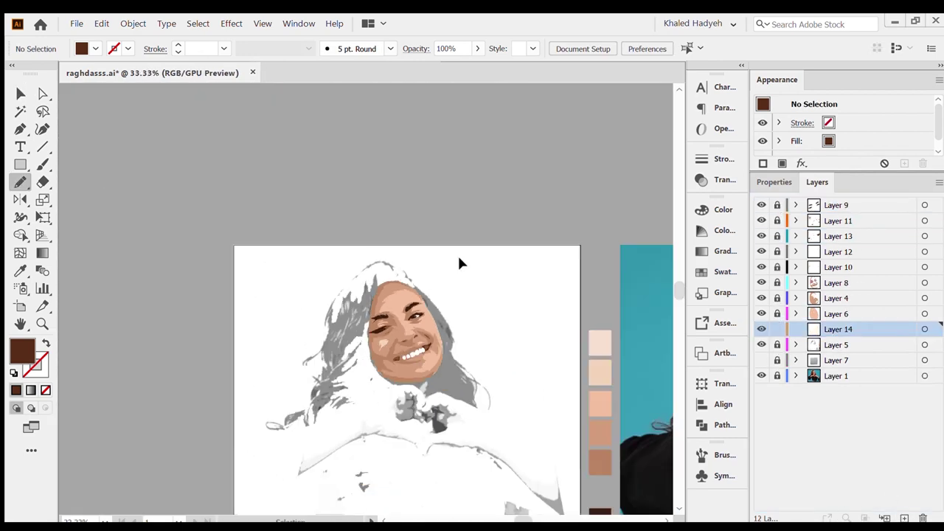
scroll(459, 263, right, 3)
scroll(474, 315, left, 2)
scroll(474, 316, left, 5)
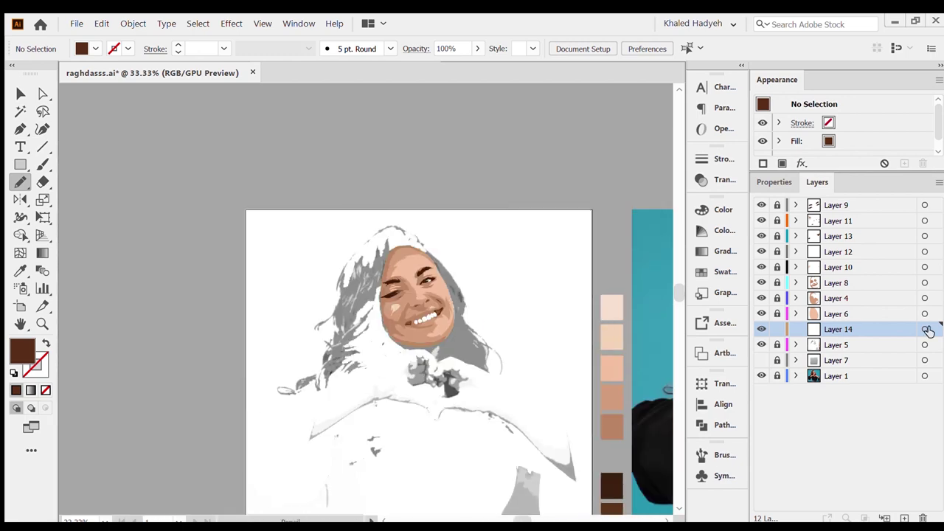
scroll(368, 317, right, 4)
key(i)
scroll(263, 324, up, 1)
scroll(264, 324, up, 4)
key(n)
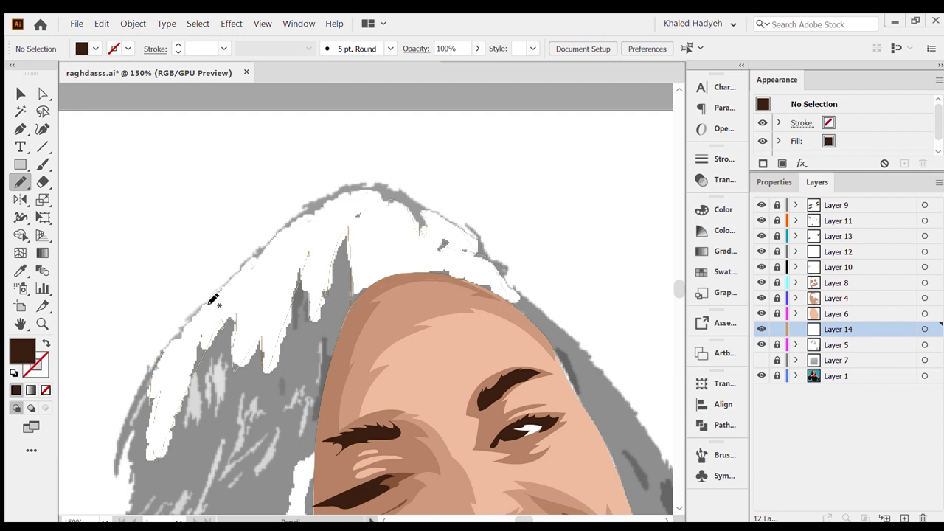
drag(212, 299, 190, 324)
scroll(455, 318, down, 2)
key(ctrl+l)
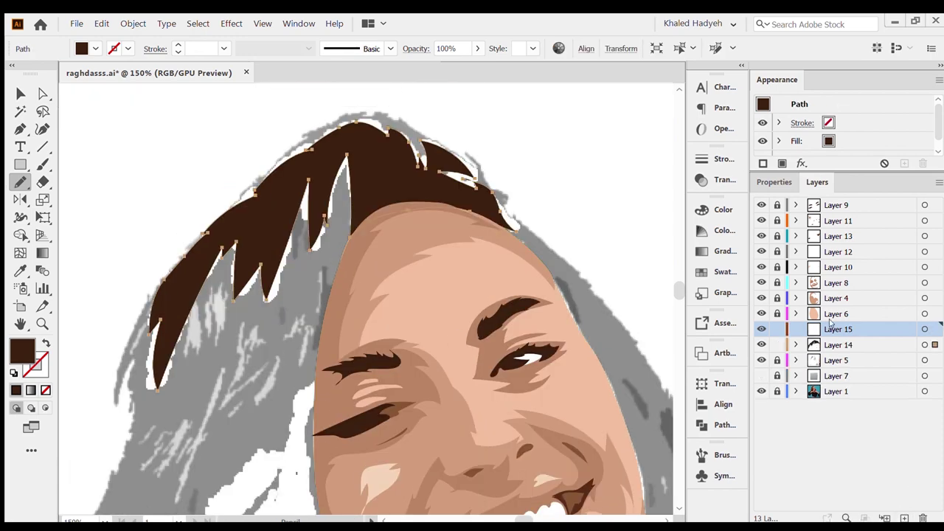
drag(829, 324, 829, 353)
key(ctrl+shift+a)
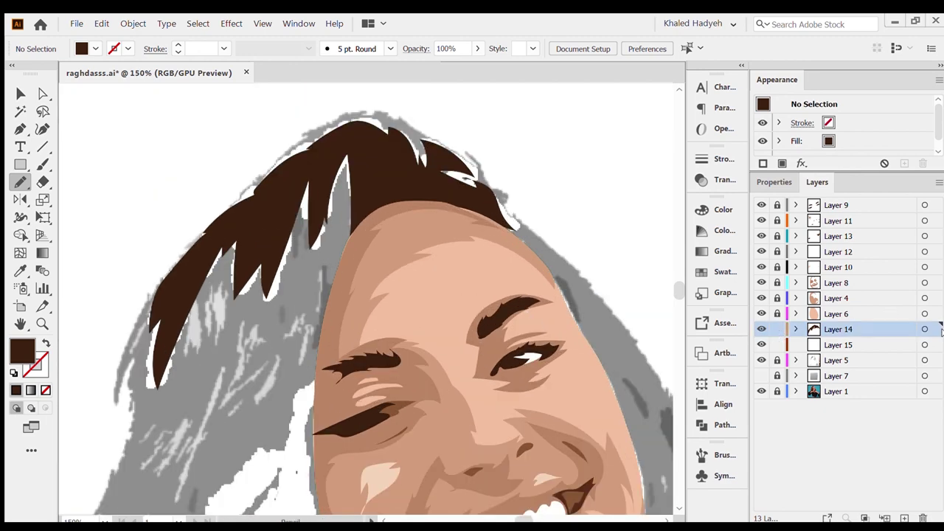
- Close the hair shape along the face edge and give it brown fill with no stroke
scroll(310, 162, down, 3)
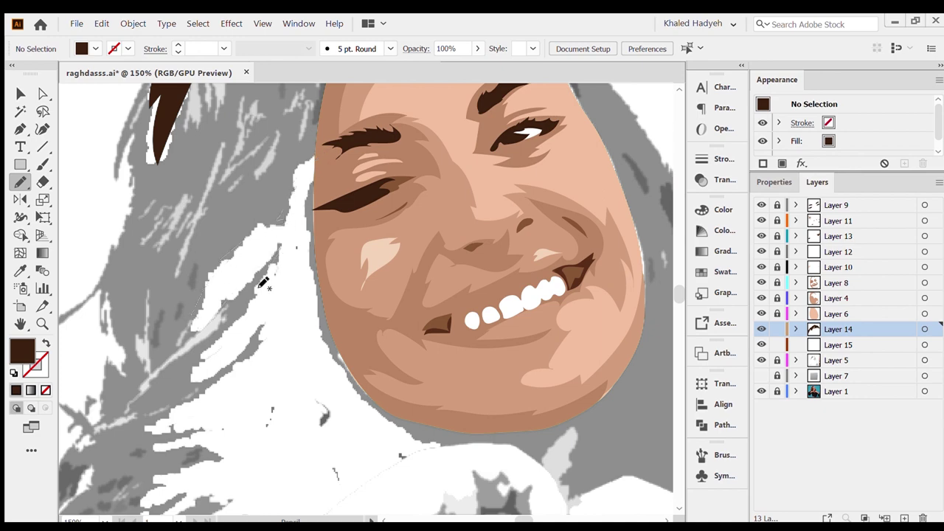
scroll(190, 441, down, 3)
key(shift+x)
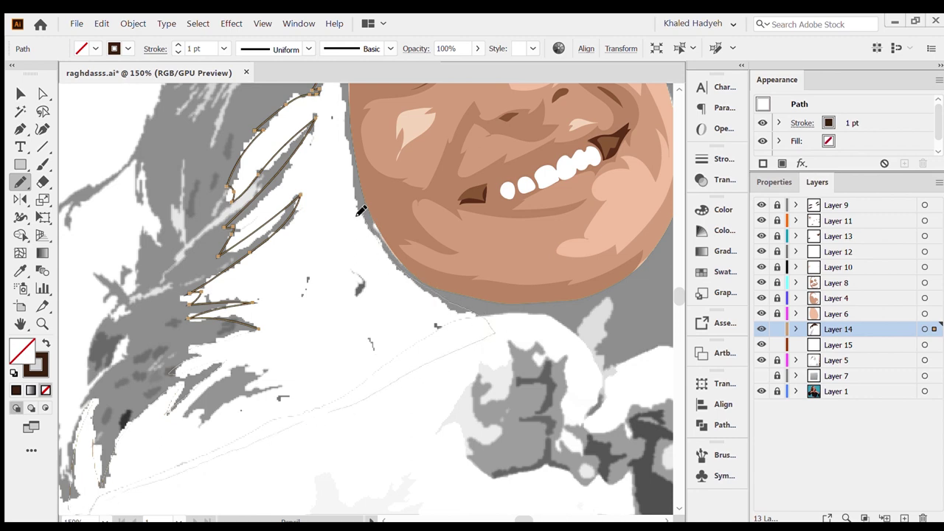
drag(362, 212, 317, 92)
scroll(341, 104, up, 2)
scroll(356, 91, up, 1)
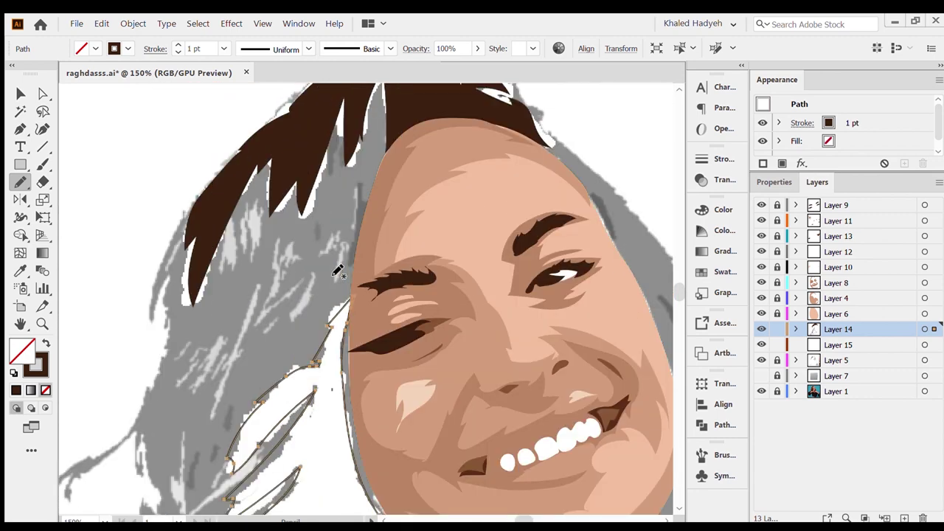
key(shift+x)
key(v)
scroll(581, 380, right, 5)
scroll(580, 381, up, 2)
key(n)
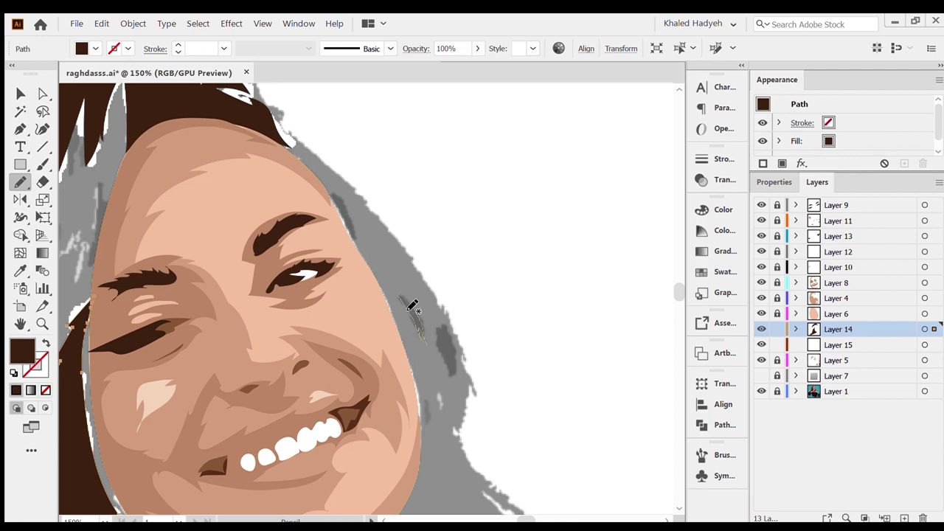
- Pencil the first small dark brown strands around the hairline and left hair
drag(412, 305, 424, 340)
drag(432, 327, 451, 395)
scroll(472, 391, down, 2)
scroll(470, 402, down, 3)
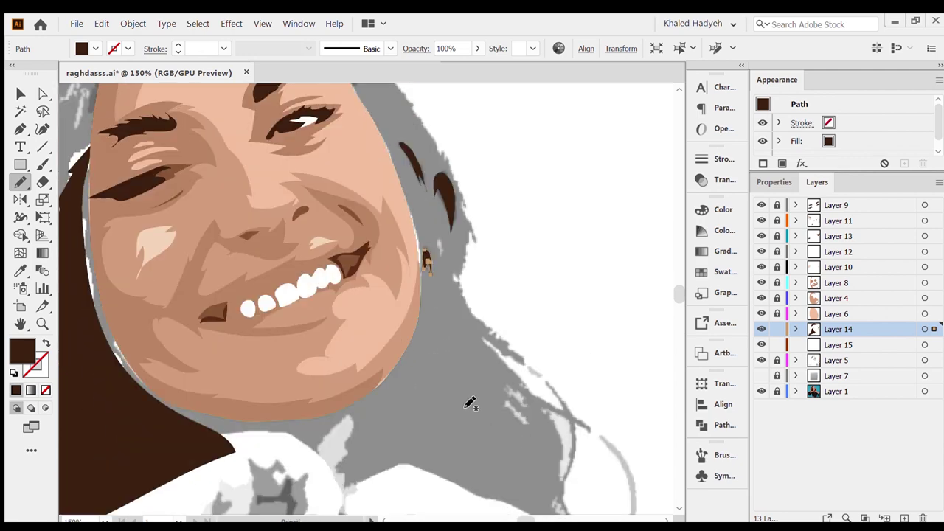
scroll(470, 403, left, 5)
drag(279, 254, 240, 338)
scroll(264, 389, down, 3)
scroll(264, 390, left, 2)
drag(234, 377, 241, 371)
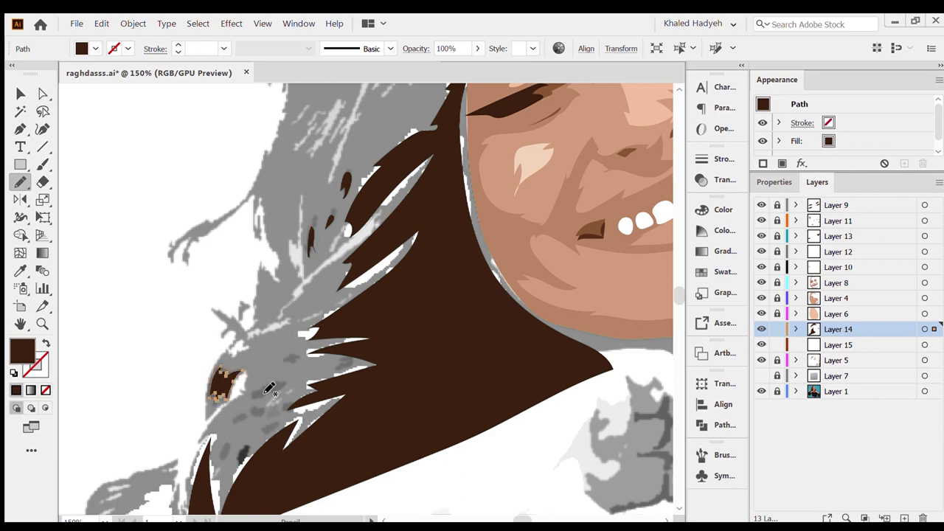
- Add two more brown strands, including one along the hairline, and deselect
drag(295, 358, 273, 362)
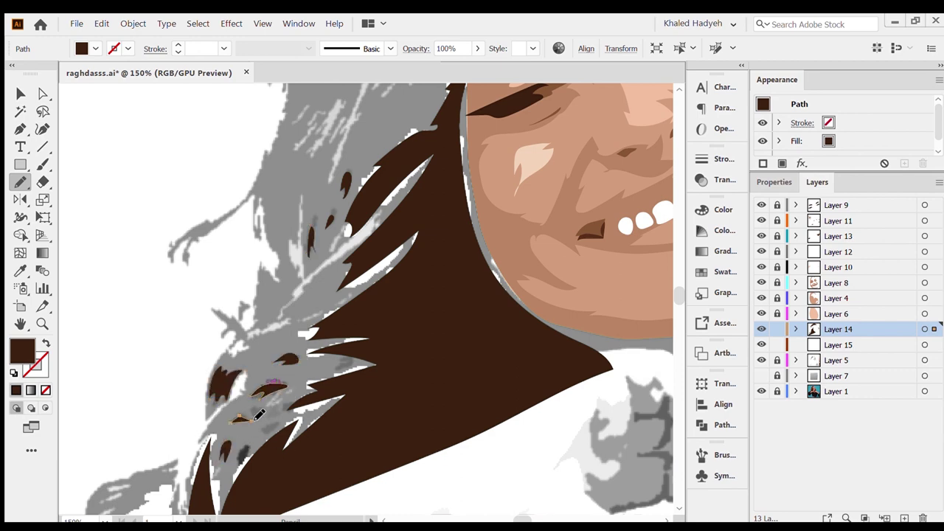
scroll(287, 428, up, 5)
scroll(310, 435, left, 3)
scroll(347, 399, up, 3)
scroll(383, 361, right, 1)
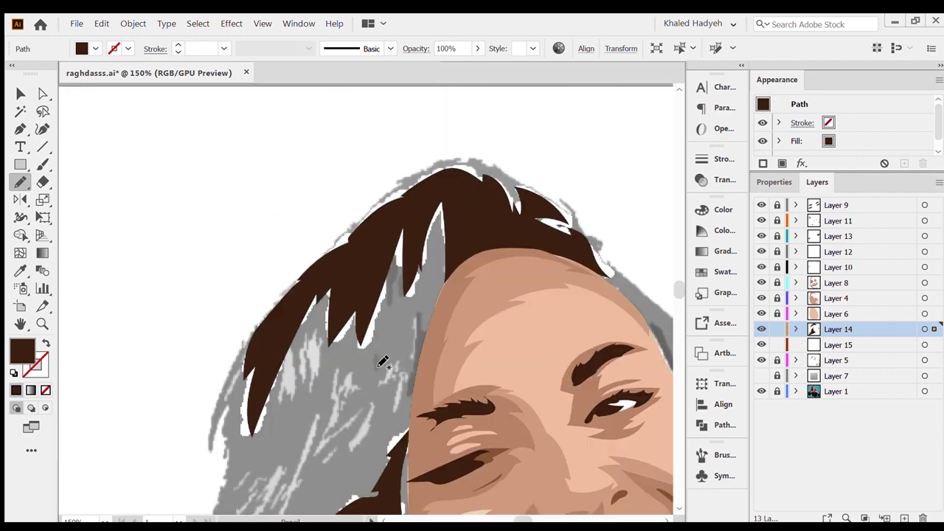
drag(415, 387, 419, 318)
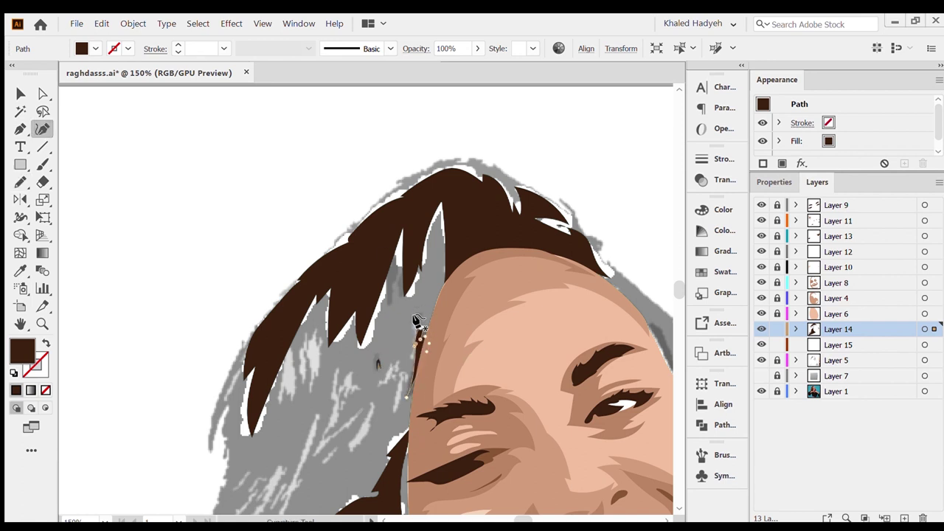
key(v)
scroll(432, 237, right, 2)
scroll(432, 237, right, 1)
key(ctrl+shift+a)
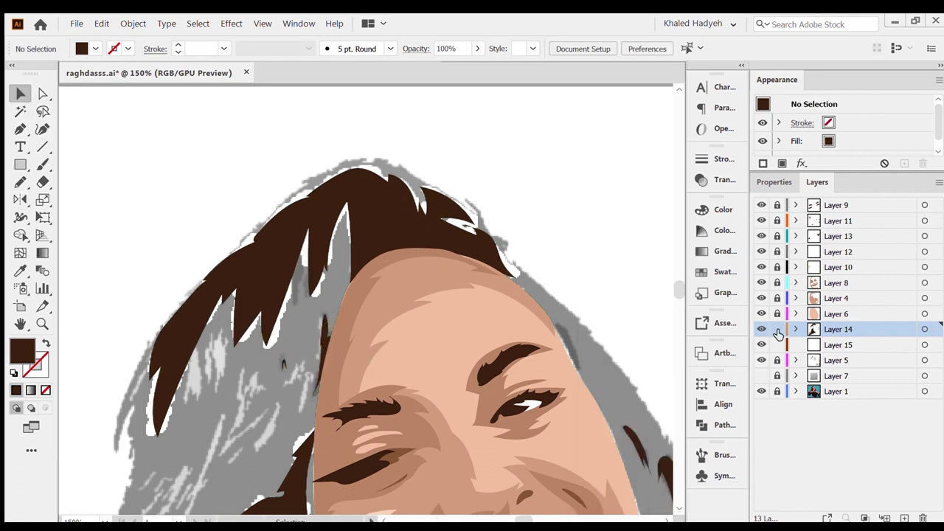
- On Layer 15, pencil the hair's outer edge from the top down the left side
click(833, 344)
scroll(369, 295, left, 2)
key(n)
drag(419, 170, 172, 430)
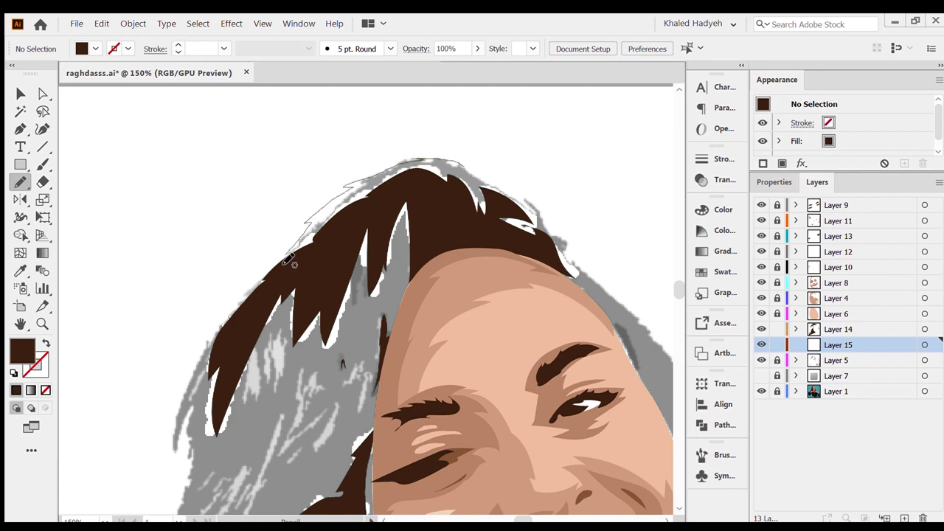
scroll(346, 394, down, 3)
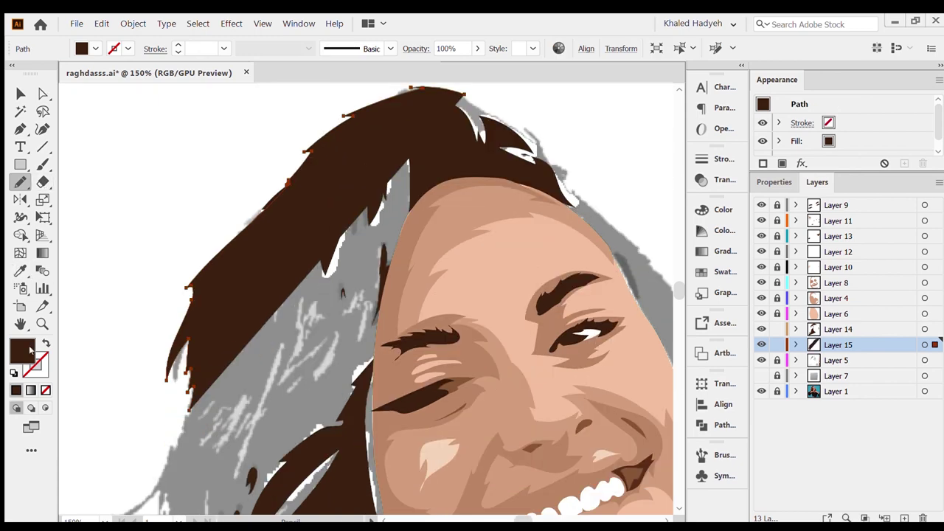
scroll(347, 394, left, 1)
scroll(346, 393, down, 3)
scroll(317, 354, left, 2)
drag(302, 359, 226, 470)
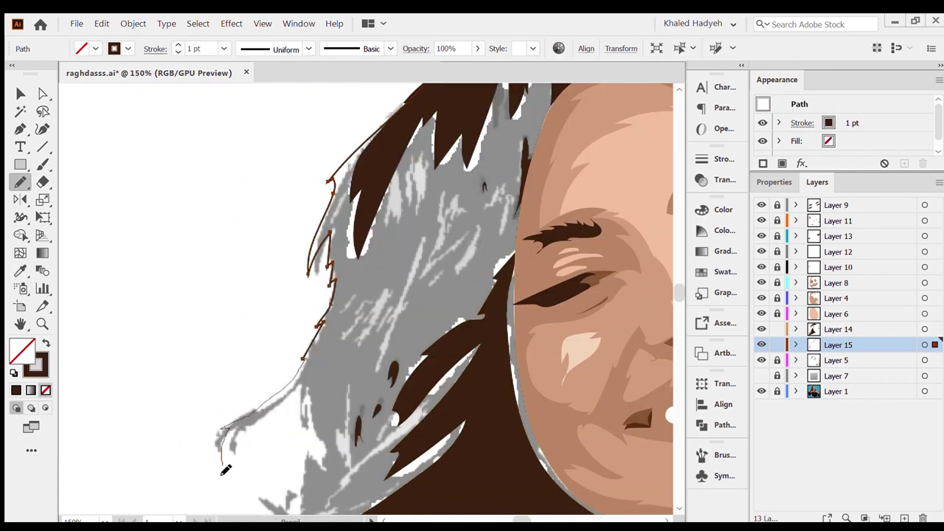
scroll(305, 448, down, 2)
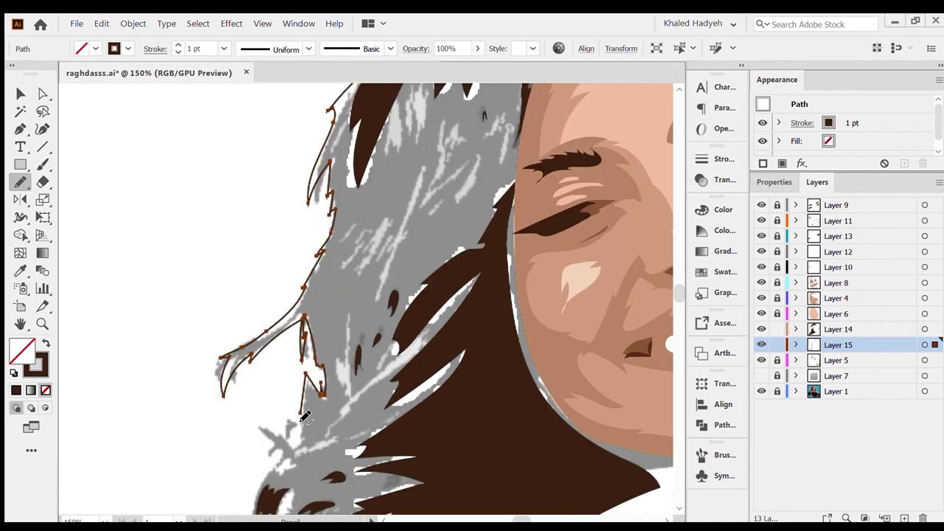
scroll(302, 398, down, 2)
drag(258, 449, 305, 327)
- Trace around the curled bottom tip and across the hair's lower edge by the top
key(ctrl+plus)
scroll(258, 335, down, 3)
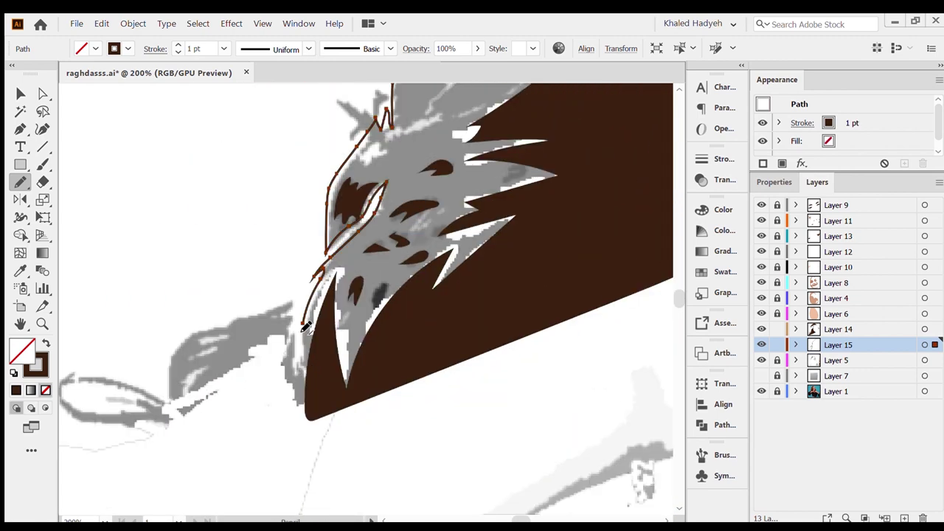
scroll(221, 369, left, 5)
drag(341, 398, 324, 422)
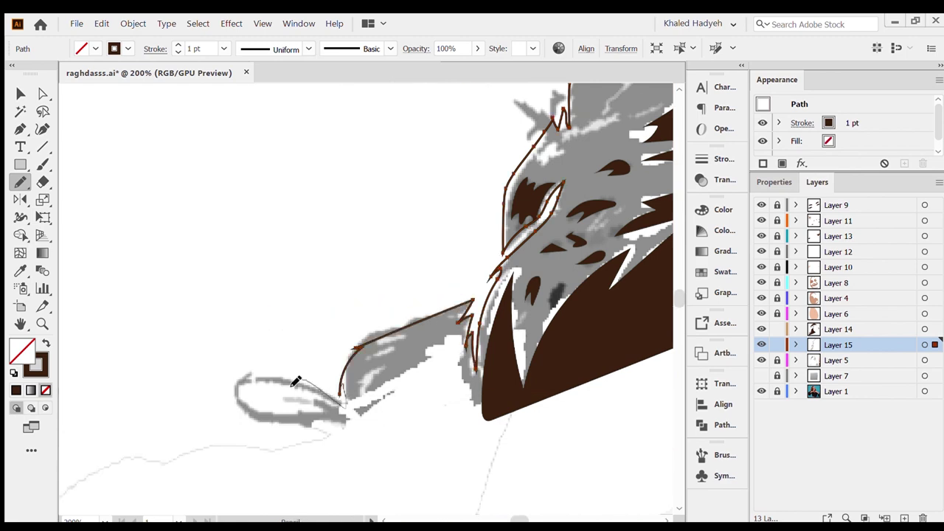
scroll(581, 379, right, 5)
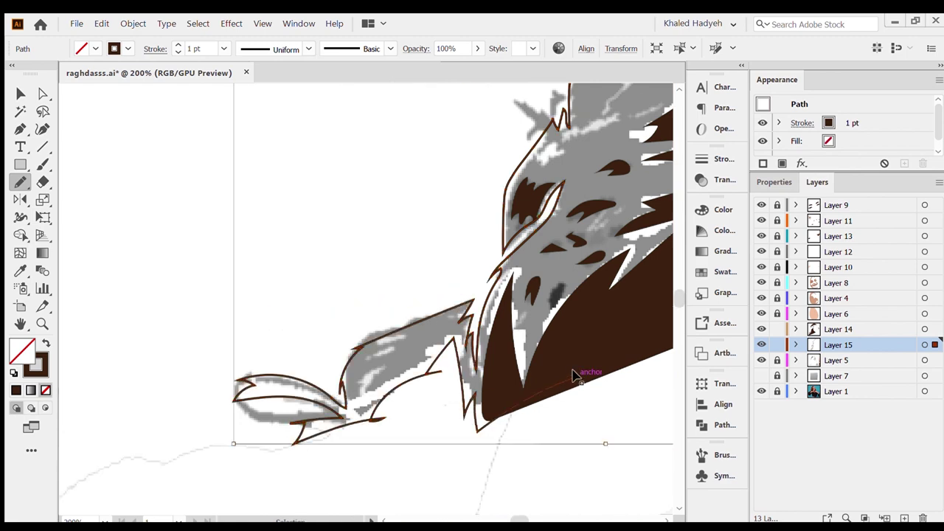
drag(309, 379, 628, 228)
scroll(627, 228, right, 3)
scroll(516, 310, up, 5)
scroll(442, 368, right, 4)
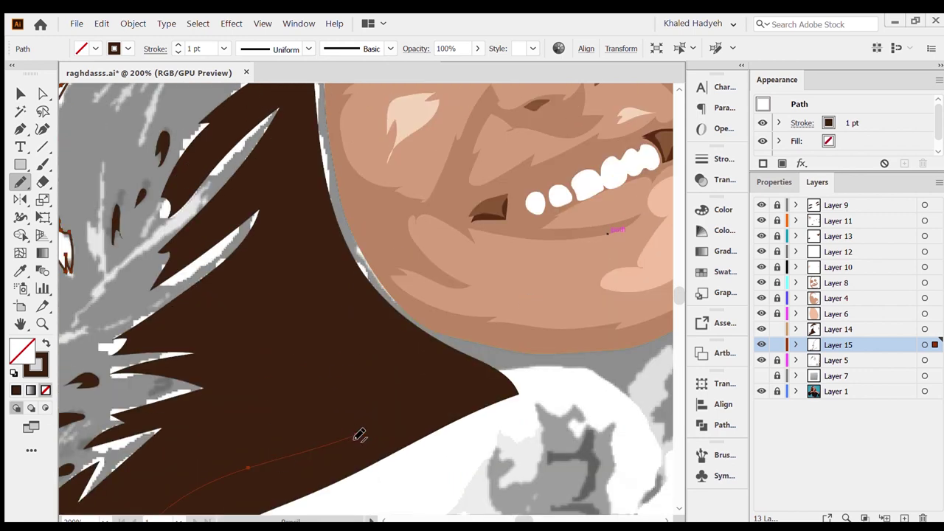
mouse_move(356, 437)
mouse_down()
mouse_move(632, 421)
mouse_move(499, 457)
mouse_move(428, 337)
mouse_move(649, 404)
mouse_up()
- Carry the outline up the right side beside the face to the top of the head
scroll(634, 324, up, 3)
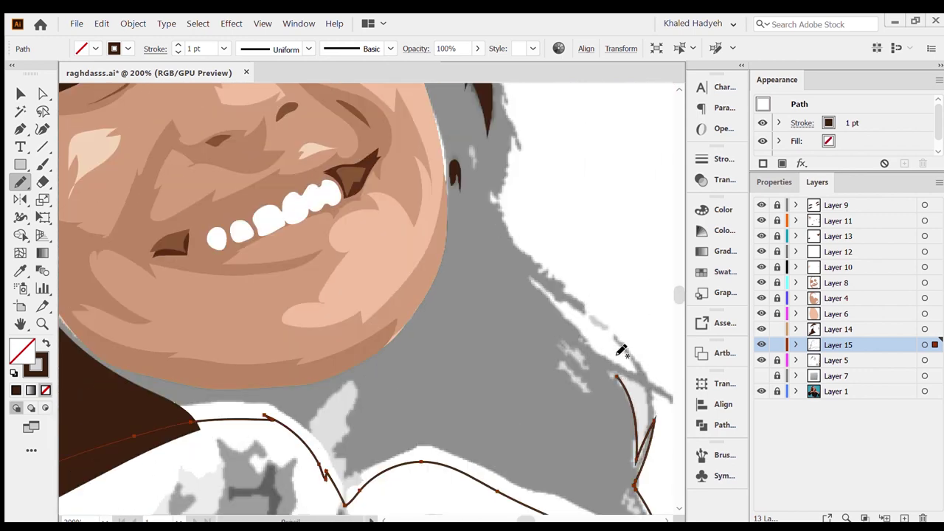
scroll(568, 291, up, 4)
drag(645, 316, 510, 242)
scroll(511, 242, up, 4)
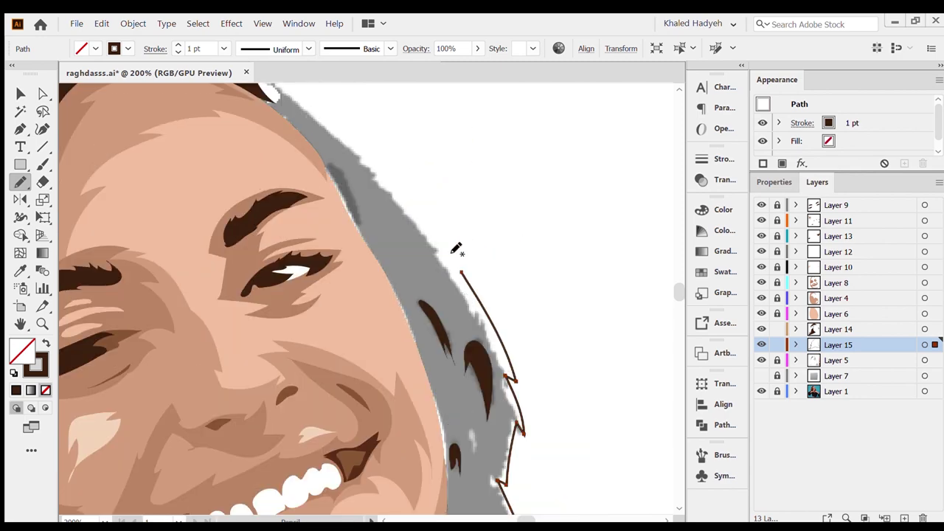
drag(448, 248, 513, 381)
scroll(511, 381, up, 2)
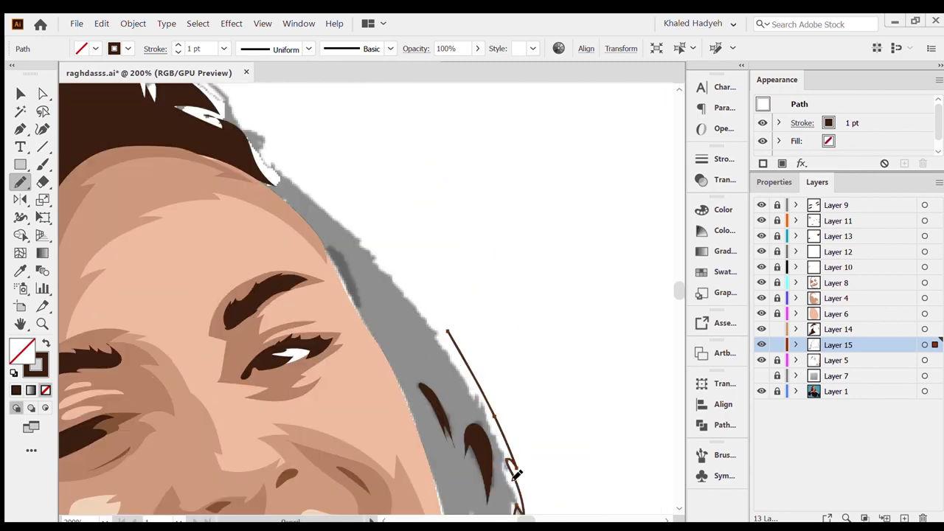
drag(450, 331, 297, 199)
scroll(326, 219, up, 2)
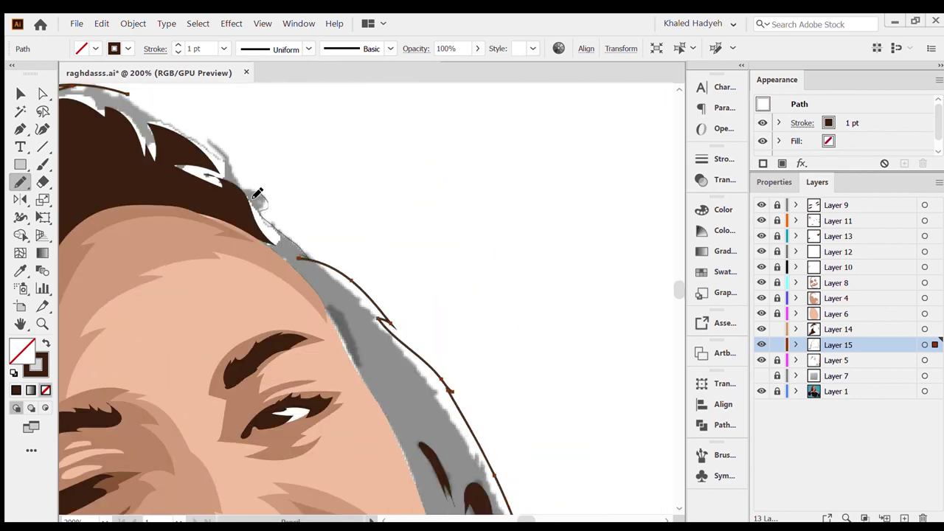
scroll(295, 243, up, 2)
scroll(214, 298, left, 5)
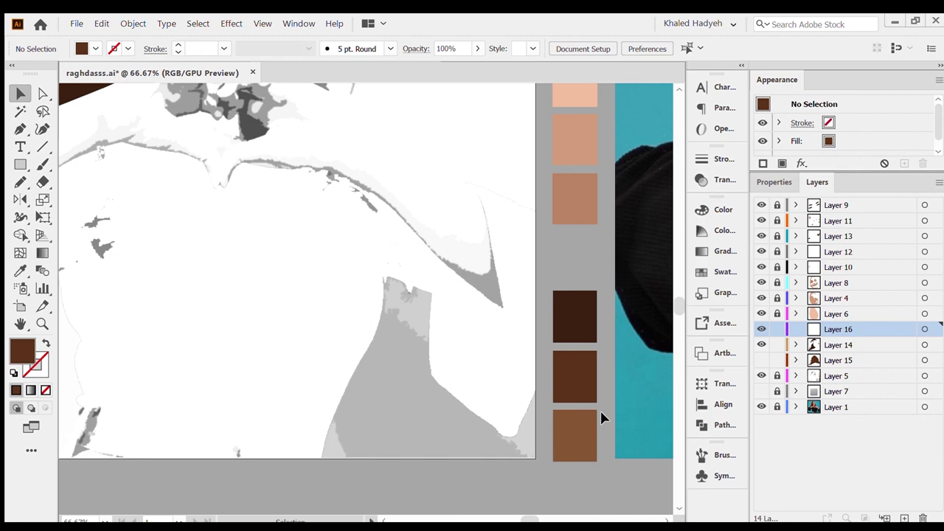
- Sample a lighter brown and pencil forked strands into the grey hair beside the face
key(i)
click(590, 424)
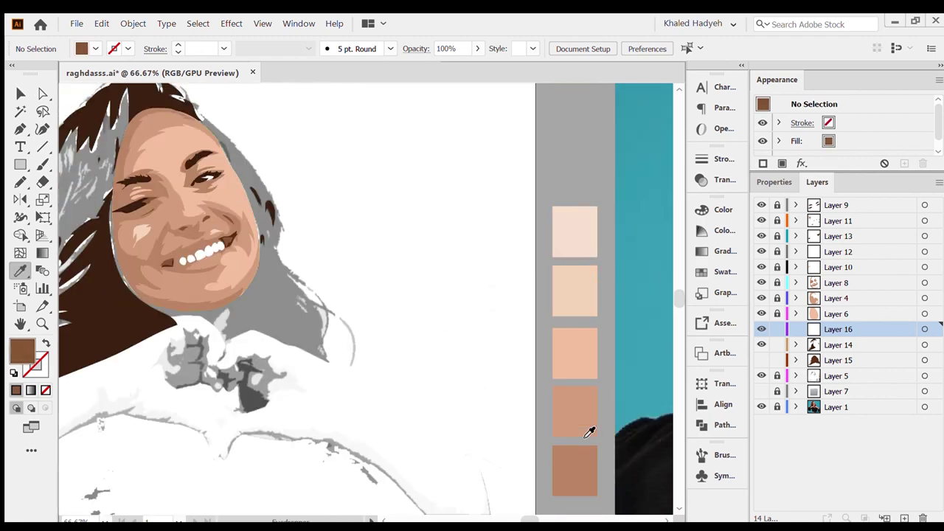
key(n)
drag(315, 275, 331, 354)
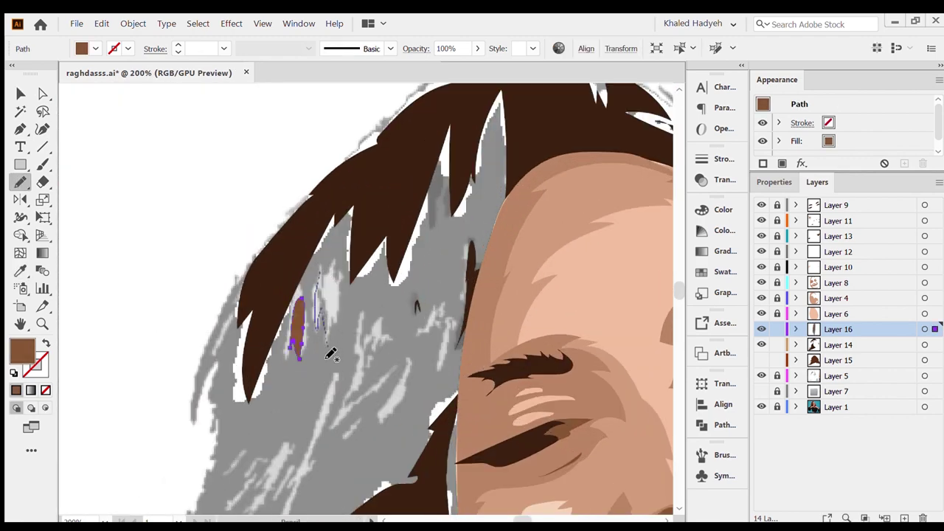
drag(328, 274, 330, 272)
mouse_move(361, 323)
mouse_down()
mouse_move(348, 390)
mouse_move(386, 375)
mouse_move(383, 341)
mouse_move(413, 313)
mouse_move(439, 369)
mouse_move(362, 423)
mouse_up()
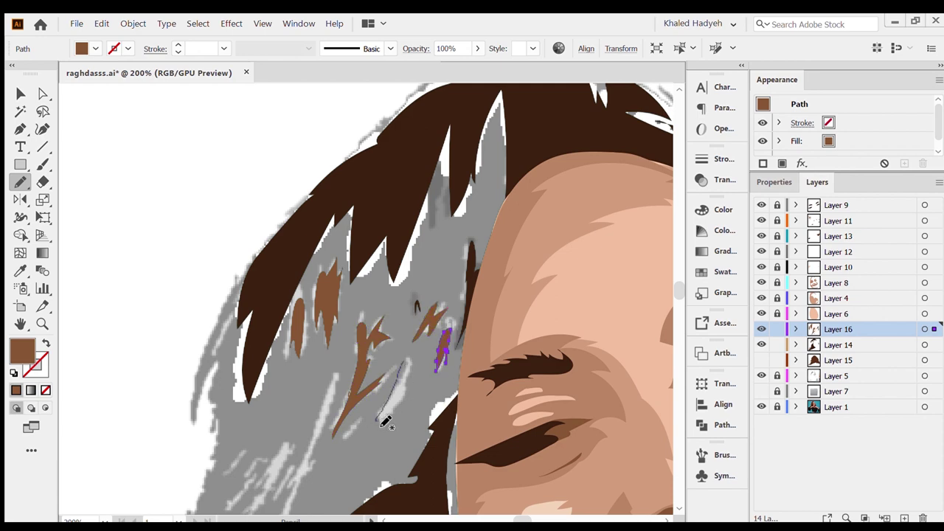
scroll(361, 423, down, 3)
drag(333, 292, 336, 291)
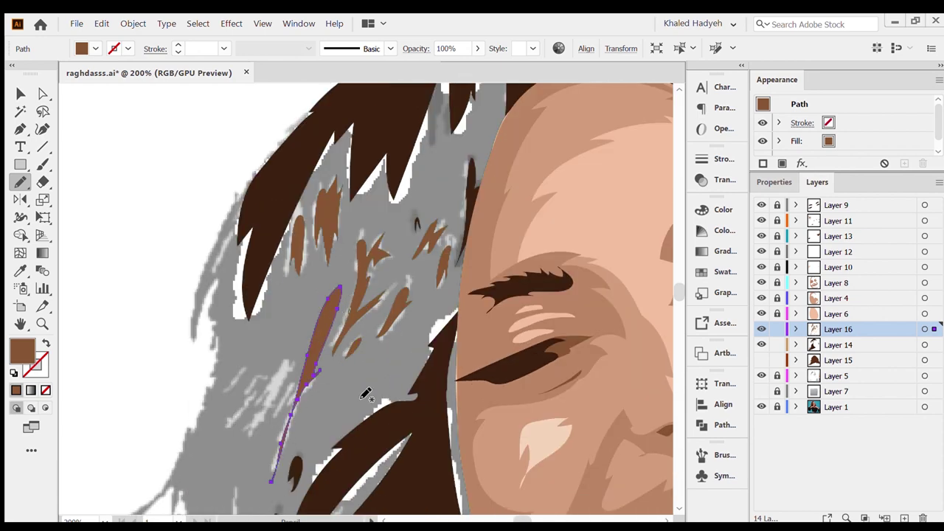
key(shift+grave)
key(n)
key(ctrl+shift+a)
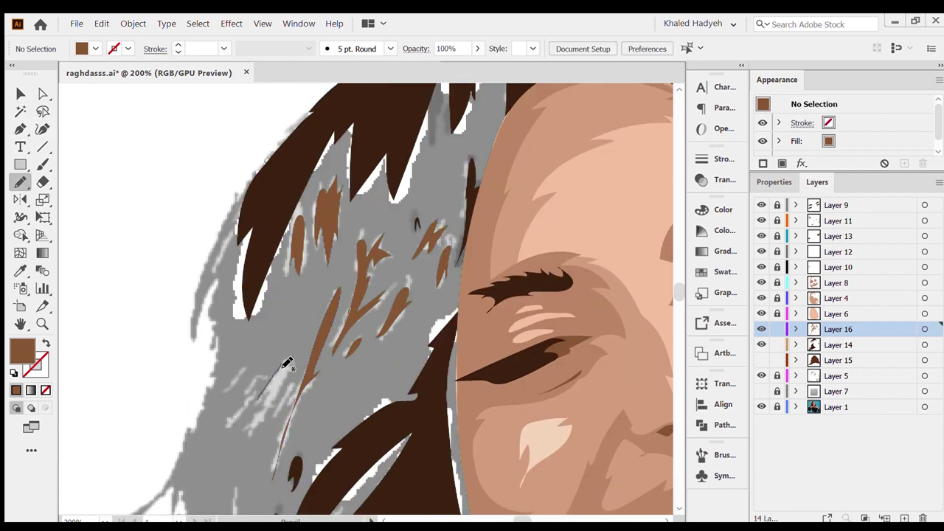
- Draw more light brown strands lower down and refine their curves with the Curvature tool
drag(292, 359, 249, 437)
drag(254, 369, 224, 391)
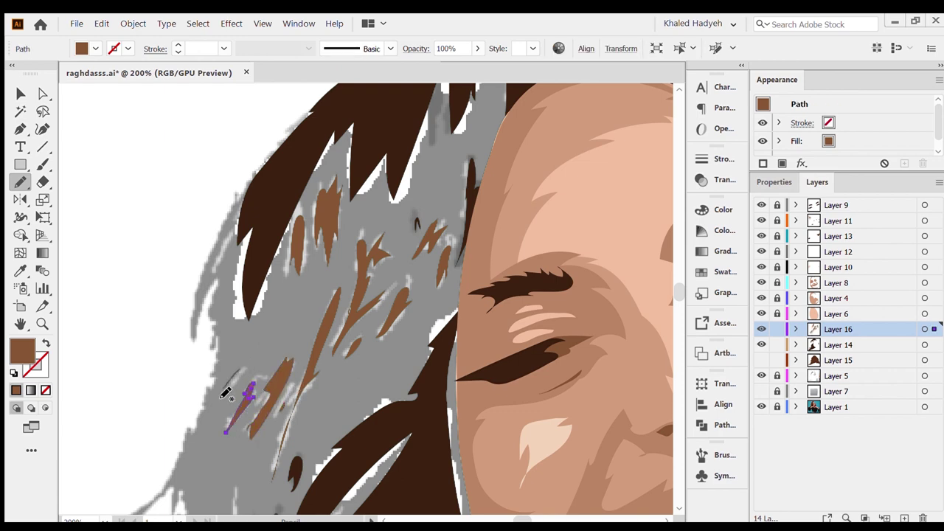
scroll(236, 365, down, 5)
drag(221, 505, 341, 409)
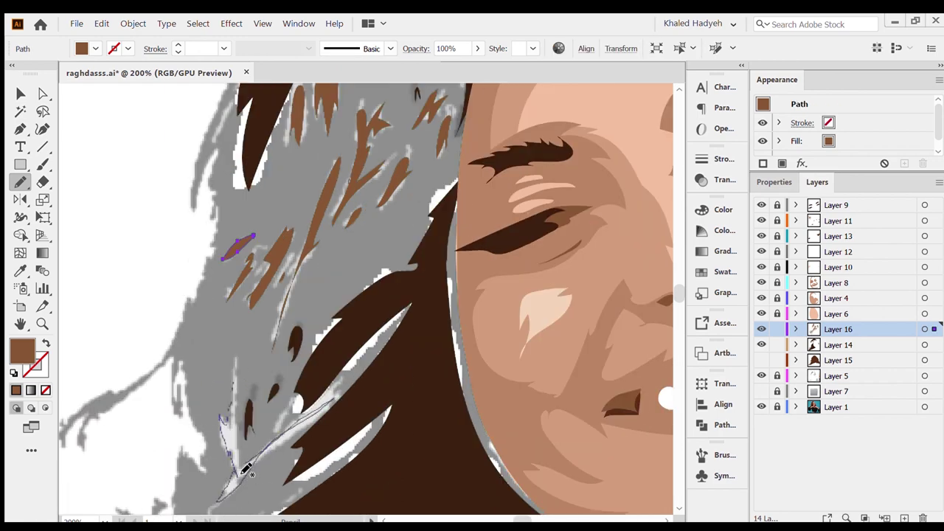
scroll(325, 398, down, 3)
key(shift+grave)
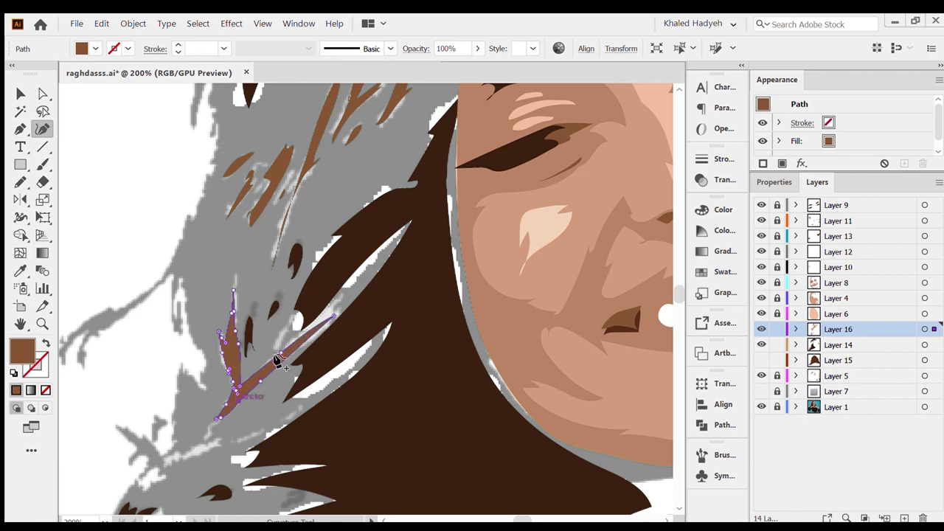
key(v)
scroll(442, 295, down, 3)
scroll(443, 295, down, 3)
- Add brown strands beside the neck, then zoom out to view the whole portrait
key(n)
mouse_move(166, 311)
mouse_down()
mouse_move(210, 297)
mouse_move(221, 324)
mouse_up()
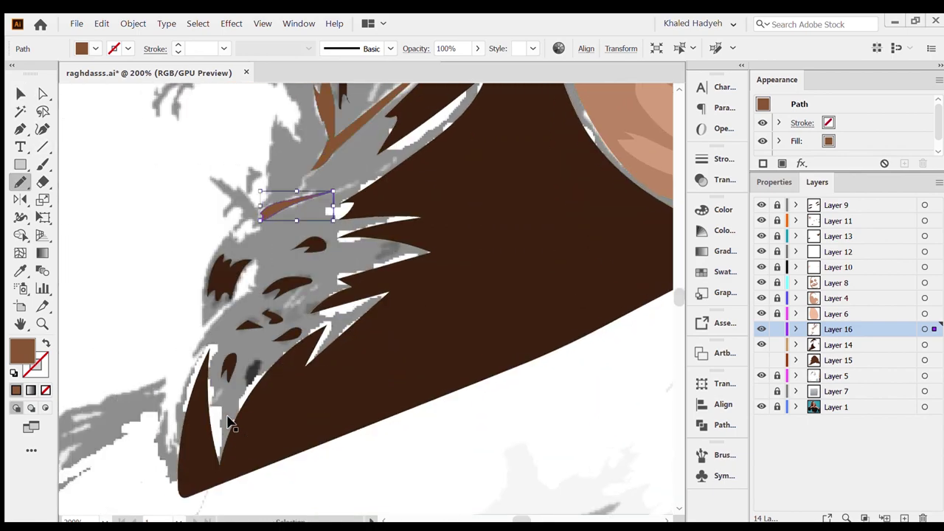
scroll(229, 420, down, 5)
scroll(234, 424, right, 5)
scroll(464, 344, down, 8)
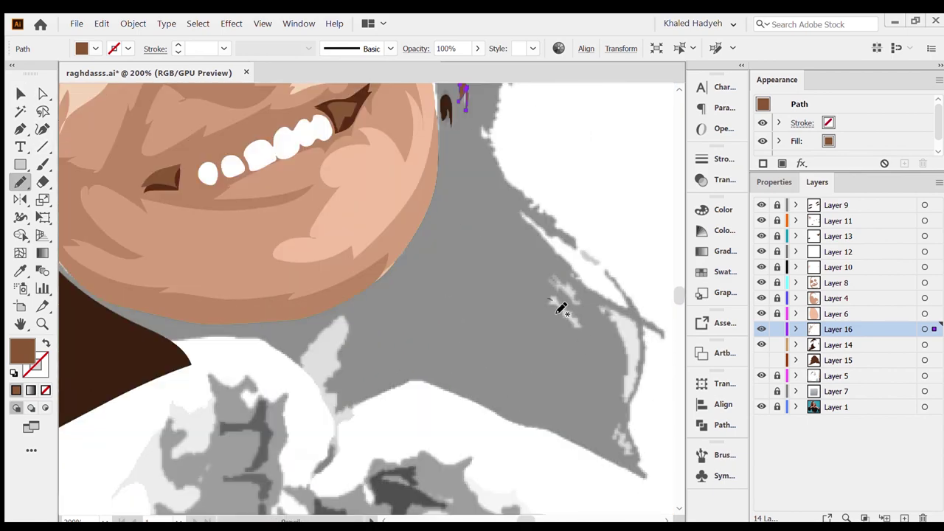
drag(558, 305, 576, 329)
scroll(364, 357, left, 3)
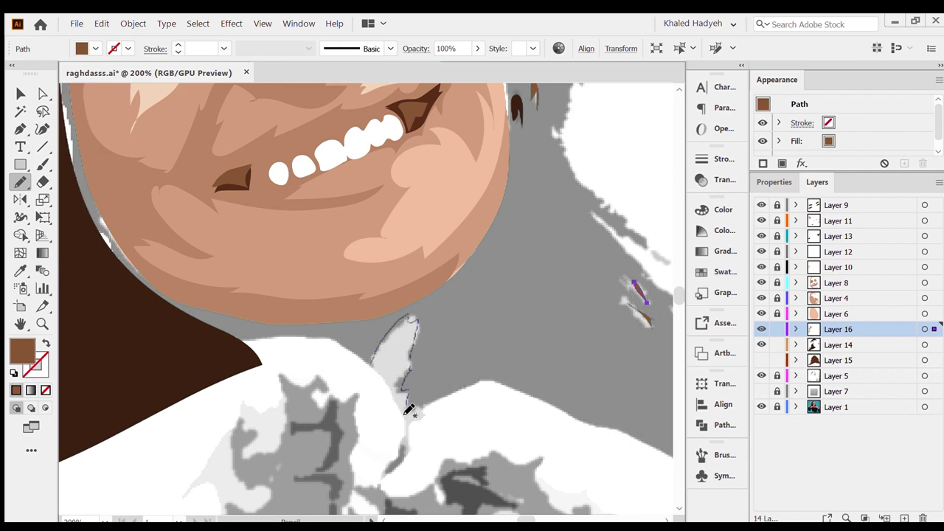
drag(404, 410, 407, 417)
key(v)
key(ctrl+minus)
key(ctrl+minus)
key(ctrl+minus)
- Hide the shirt artwork and inspect the eyelash, highlight and face skin shapes up close
click(471, 337)
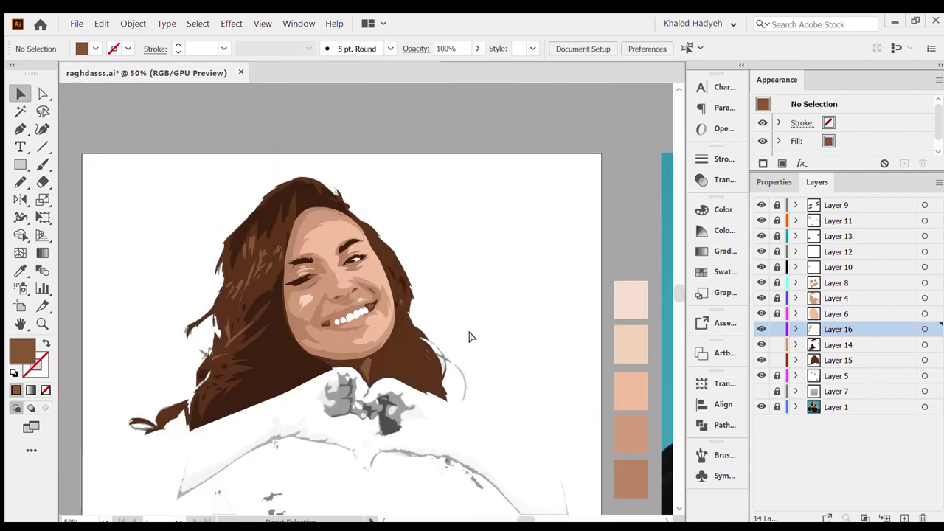
click(761, 376)
key(ctrl+plus)
key(ctrl+plus)
key(ctrl+plus)
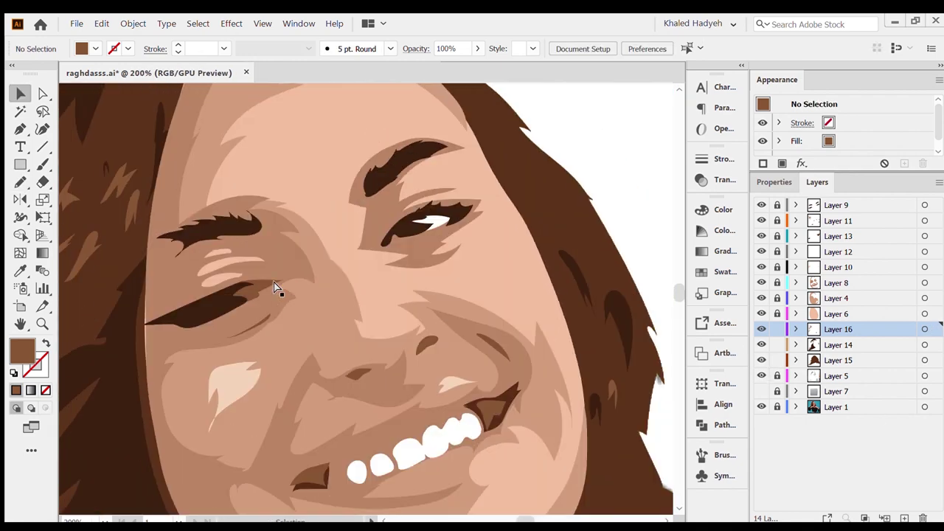
scroll(274, 287, left, 4)
click(275, 287)
click(295, 271)
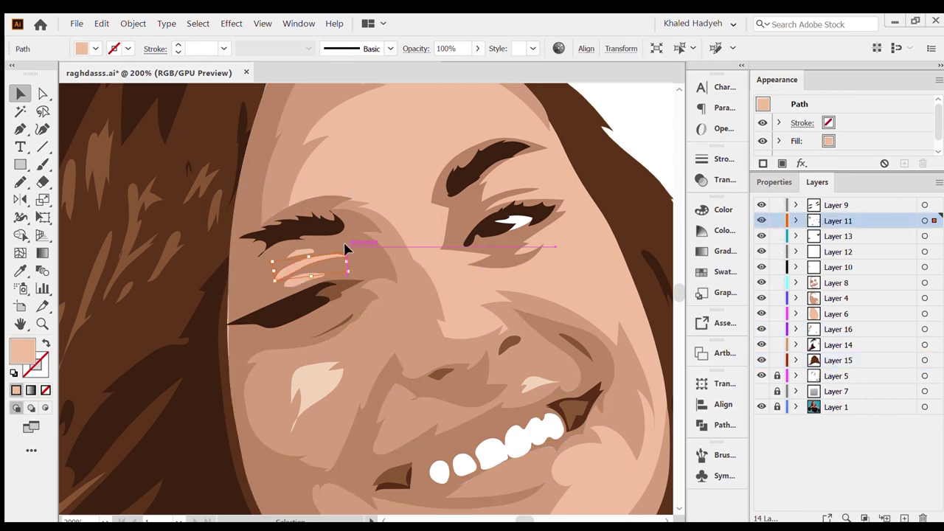
click(294, 316)
click(346, 240)
click(369, 221)
key(ctrl+minus)
key(ctrl+minus)
key(ctrl+minus)
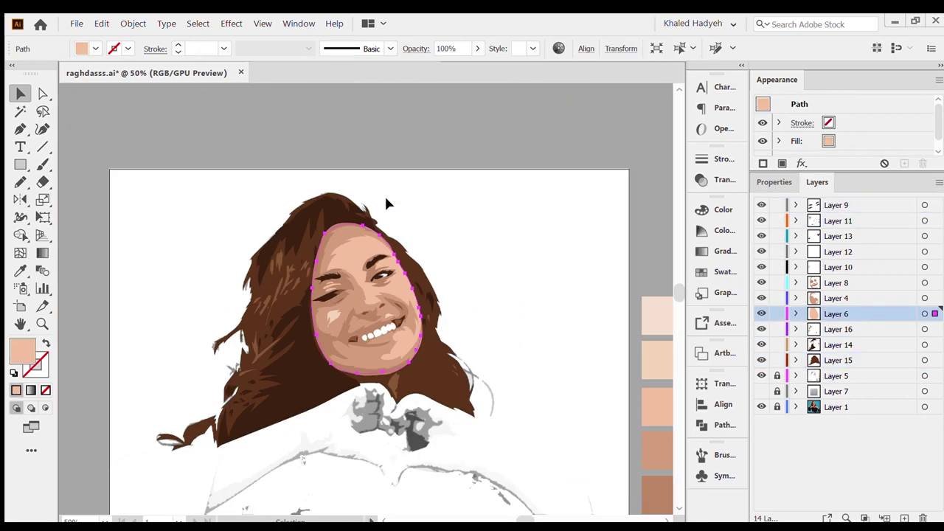
click(385, 198)
- Hide Layers 9–15, add Layer 17 on top, and eyedrop the dark brown swatch
drag(761, 205, 761, 360)
key(ctrl+l)
key(ctrl+plus)
key(ctrl+plus)
key(ctrl+plus)
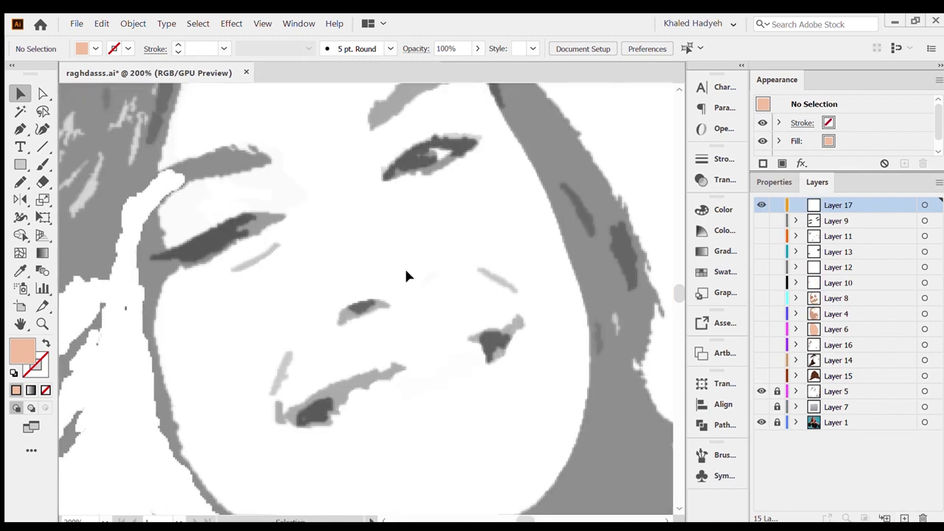
key(ctrl+minus)
key(ctrl+minus)
key(ctrl+minus)
key(ctrl+minus)
key(ctrl+minus)
key(i)
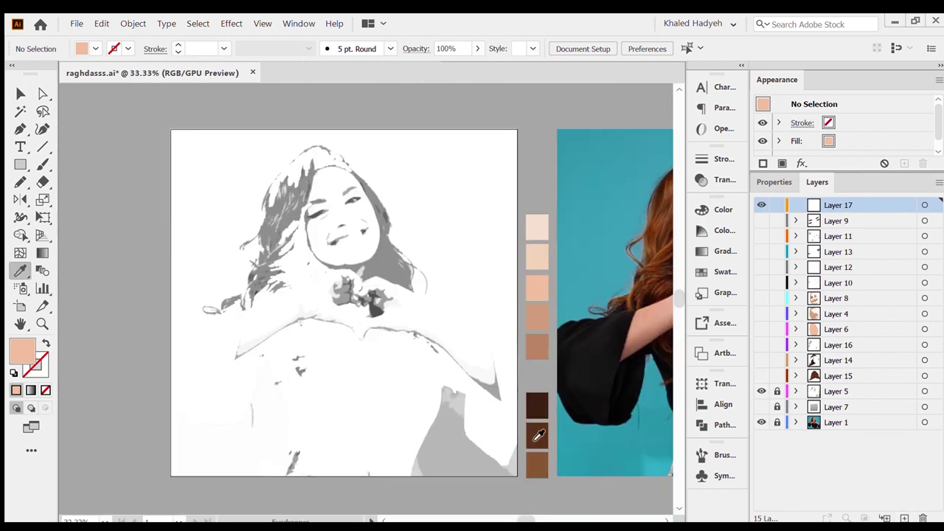
click(538, 435)
- Pencil-trace the face's left edge below the eye in dark brown
key(ctrl+plus)
key(ctrl+plus)
key(ctrl+plus)
key(n)
key(ctrl+plus)
key(ctrl+plus)
key(ctrl+plus)
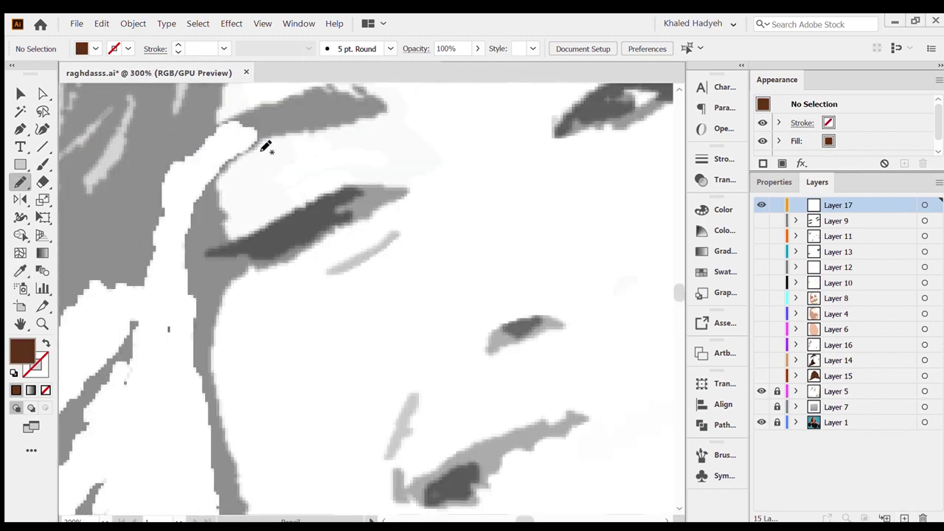
drag(265, 147, 219, 187)
scroll(221, 343, down, 3)
scroll(231, 332, down, 2)
drag(211, 352, 258, 385)
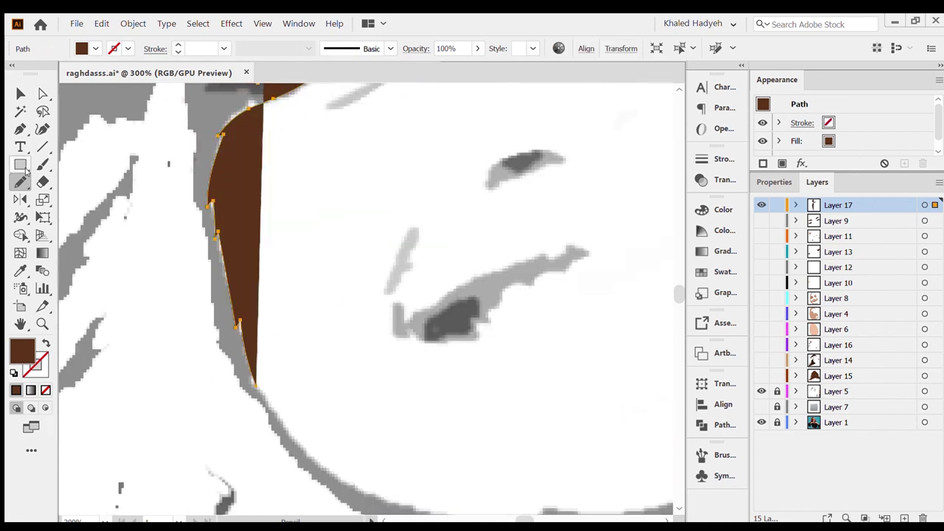
- Extend the dark brown outline along the whole jawline
key(shift+x)
drag(315, 463, 375, 504)
scroll(375, 400, down, 3)
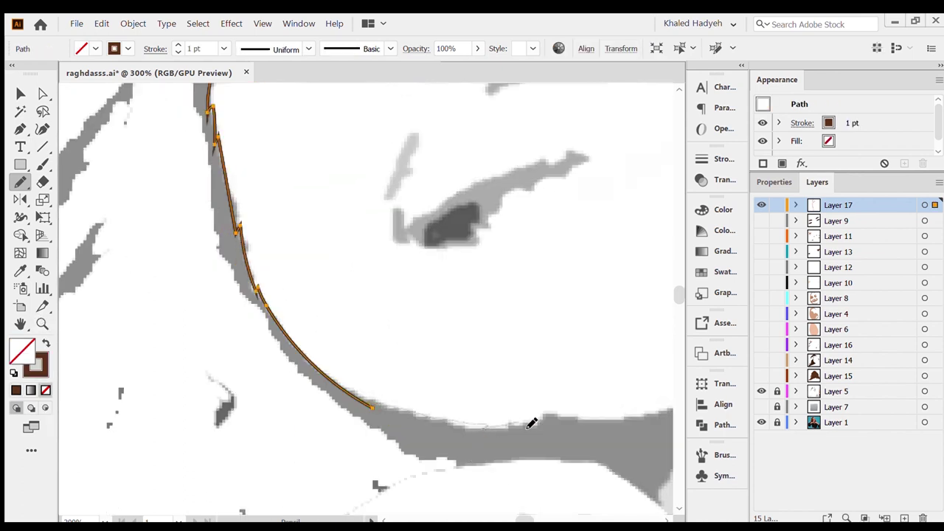
scroll(531, 421, right, 3)
scroll(403, 431, down, 3)
scroll(403, 430, left, 3)
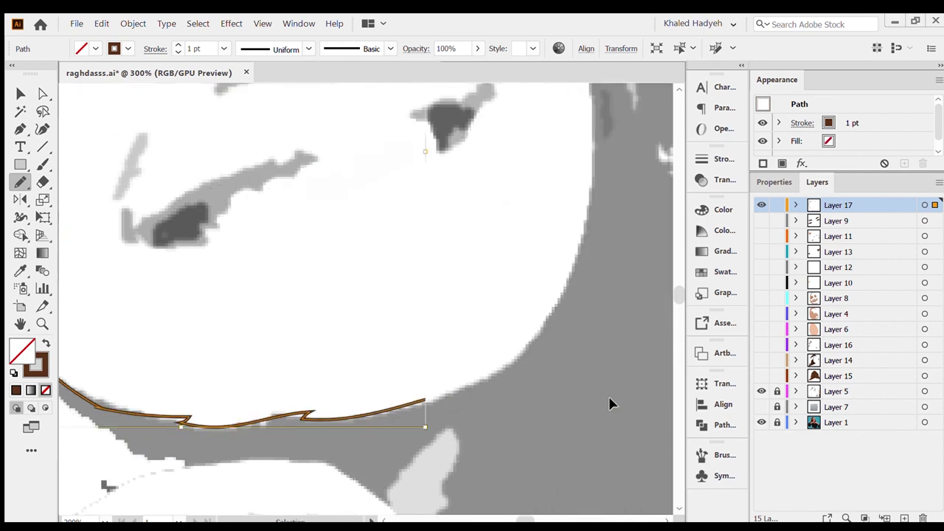
drag(403, 431, 506, 368)
key(ctrl+minus)
key(ctrl+minus)
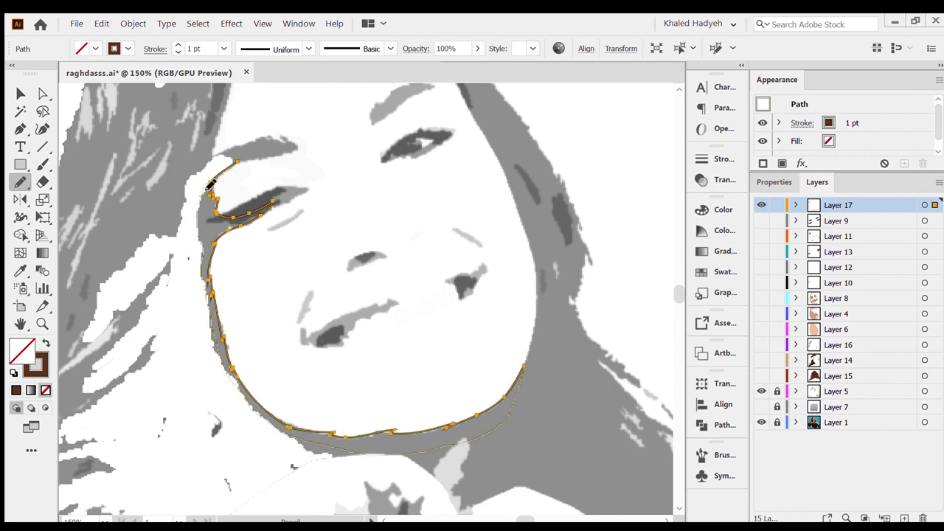
scroll(369, 295, left, 2)
- Turn the brown stroke into a brown fill and show the coloured artwork layers again
key(v)
key(ctrl+minus)
scroll(462, 252, right, 2)
key(shift+x)
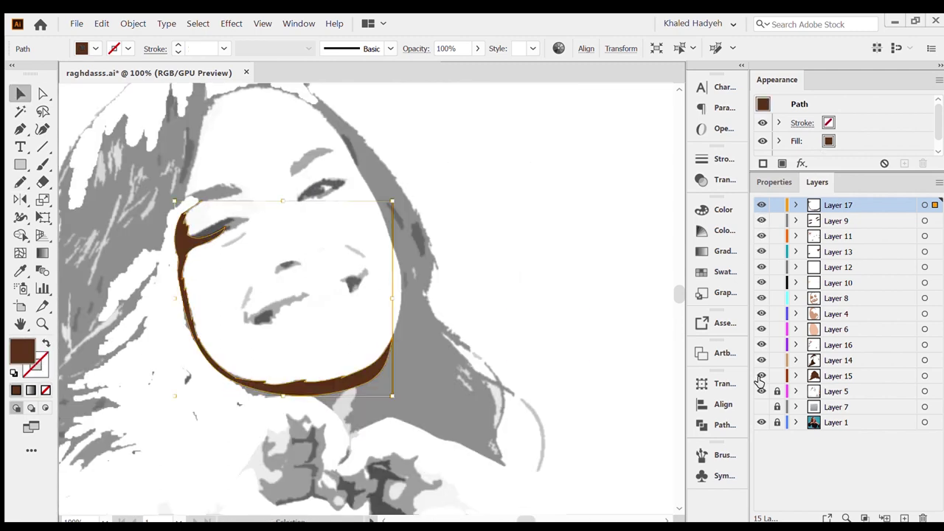
click(760, 376)
scroll(290, 200, up, 2)
click(291, 200)
- Redraw the shadow's edge near the winking eye with the Pencil
click(21, 183)
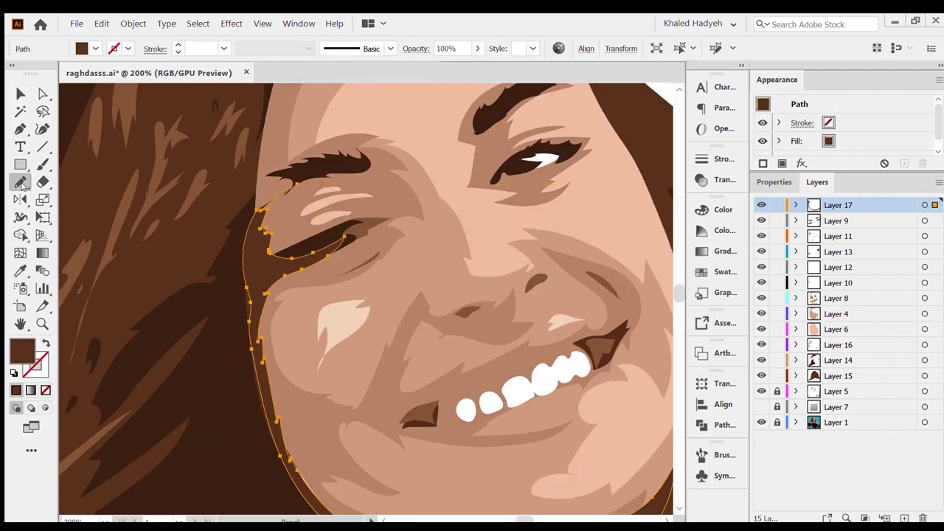
drag(253, 219, 249, 248)
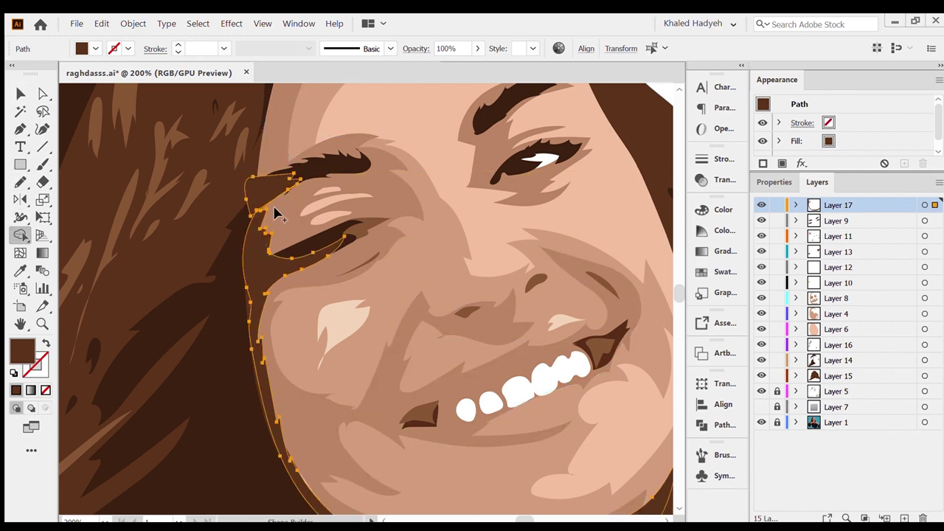
key(v)
key(ctrl+minus)
click(439, 216)
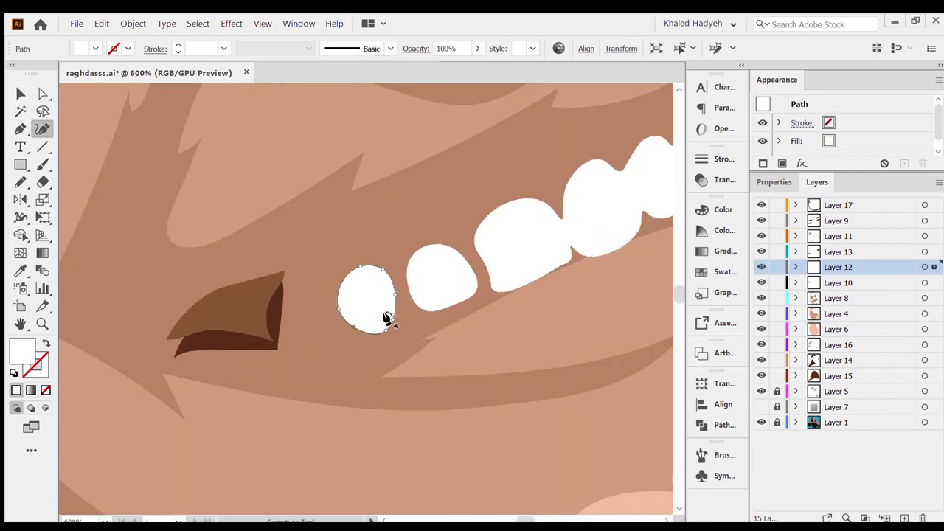
- Round out the first tooth and neighbouring upper-teeth shapes with the Curvature tool, then zoom out
mouse_move(384, 313)
mouse_down()
mouse_move(407, 316)
mouse_move(337, 310)
mouse_up()
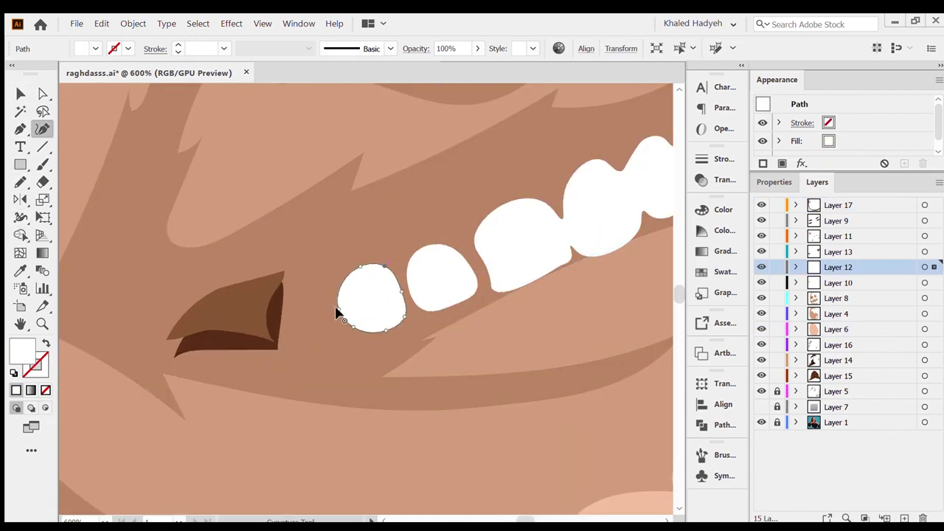
drag(405, 317, 383, 267)
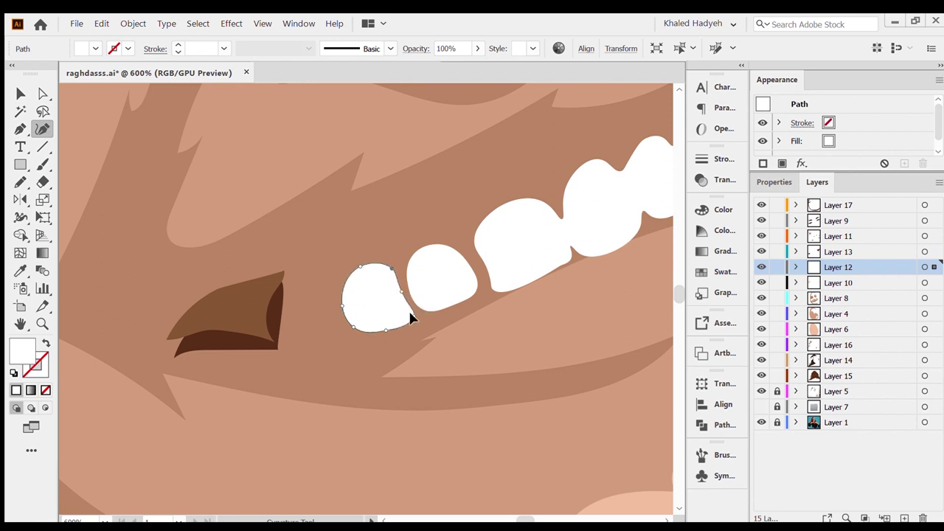
ctrl+click(406, 280)
click(447, 291)
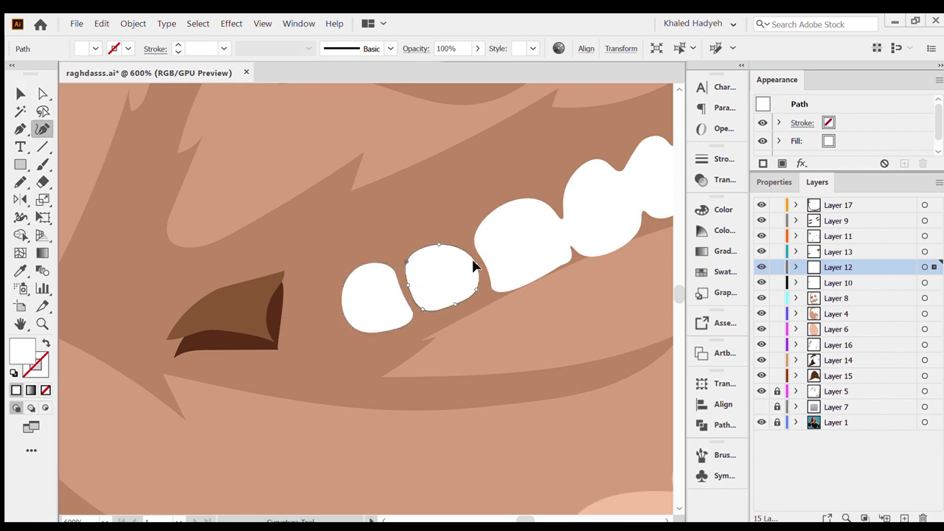
scroll(509, 270, right, 5)
ctrl+click(428, 258)
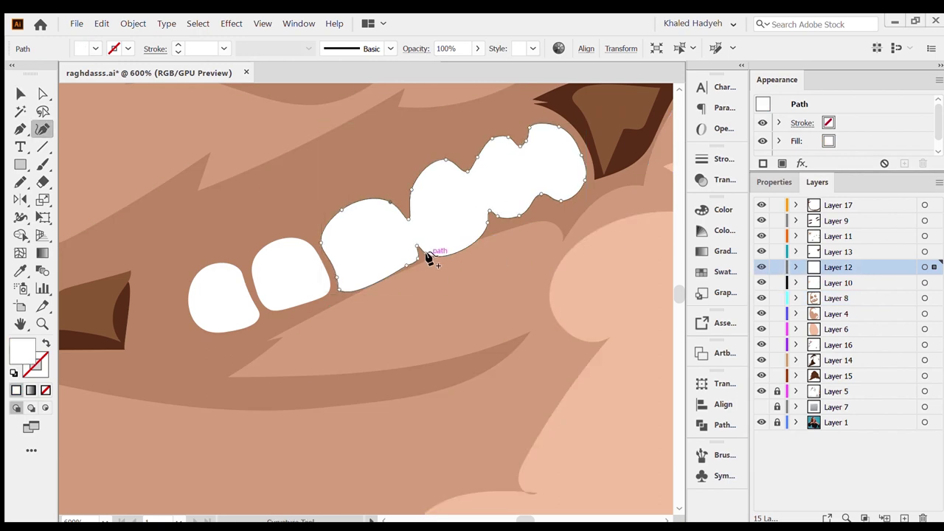
key(v)
key(ctrl+0)
- Hide the shirt and erase the thin stray strand at the hair's lower left
key(ctrl+shift+a)
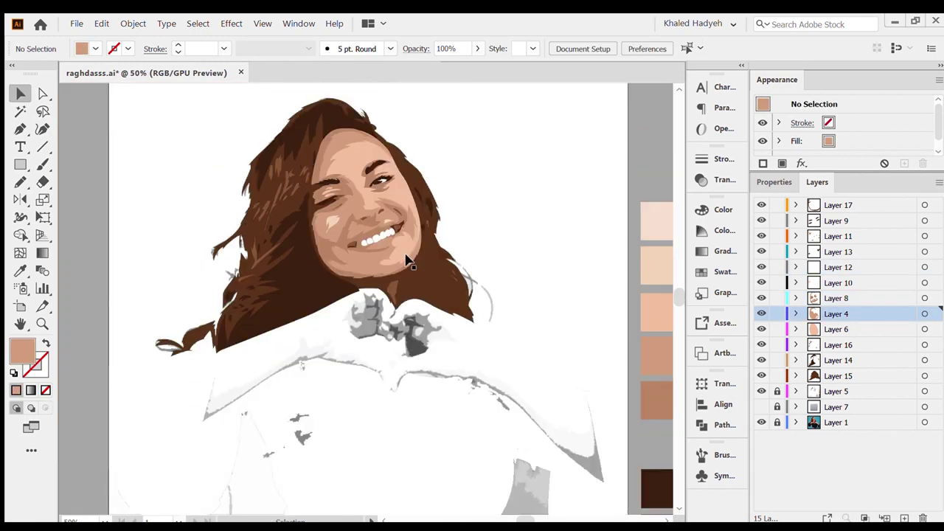
click(761, 391)
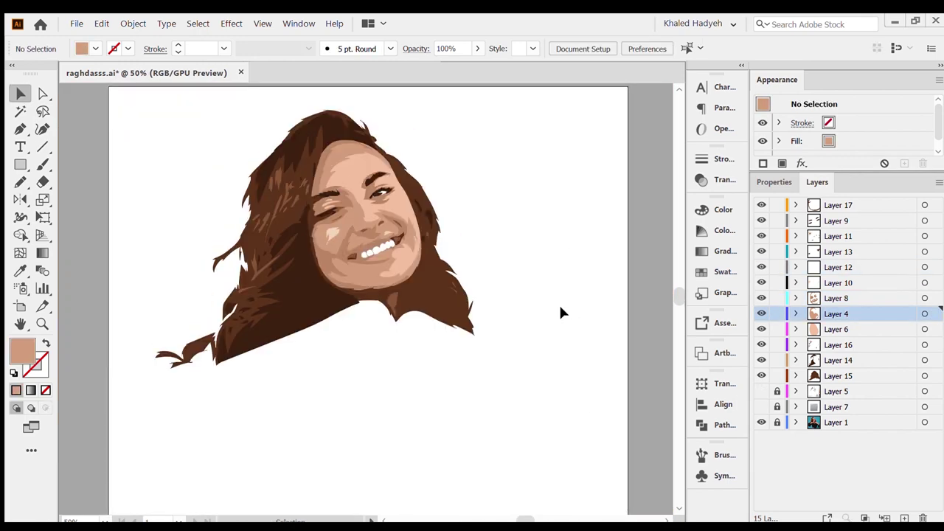
click(457, 295)
key(shift+e)
drag(213, 353, 247, 347)
key(v)
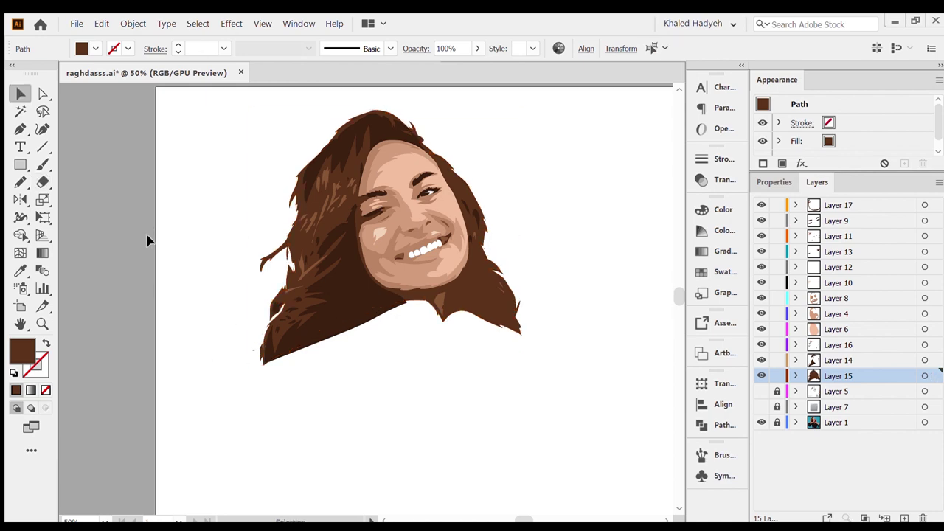
click(145, 230)
click(761, 392)
- Hide Layers 14 and 15 and add a new empty Layer 18 on top
key(ctrl+plus)
key(ctrl+plus)
key(ctrl+plus)
scroll(440, 372, down, 3)
scroll(441, 373, right, 1)
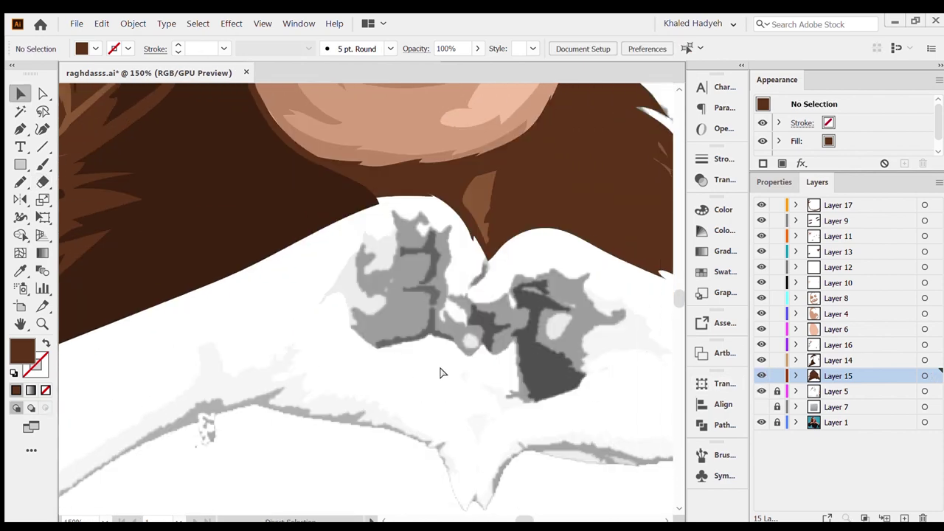
drag(762, 375, 762, 359)
key(ctrl+minus)
key(n)
key(ctrl+minus)
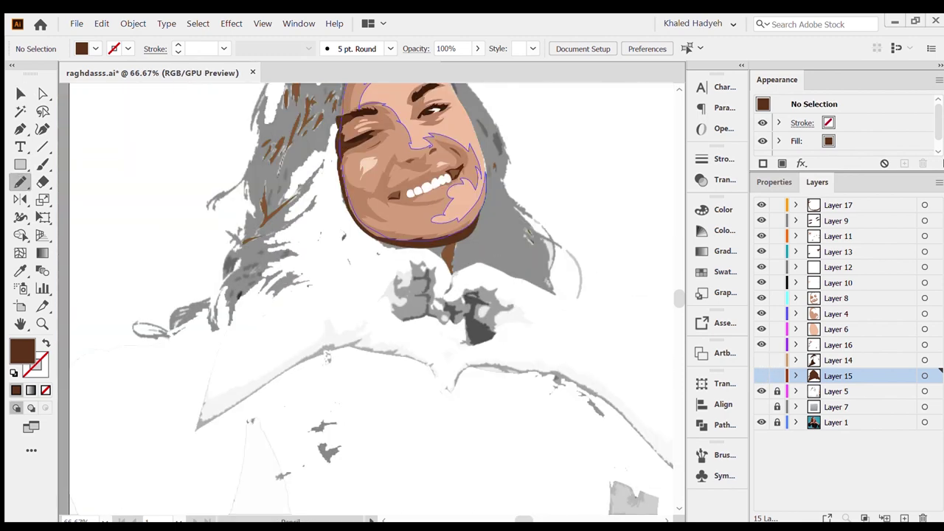
key(ctrl+l)
scroll(422, 341, right, 3)
scroll(423, 341, down, 3)
scroll(421, 337, up, 3)
- Eyedrop the peach skin swatch and draw peach shapes beside the neck and along the upper arm
key(i)
click(623, 295)
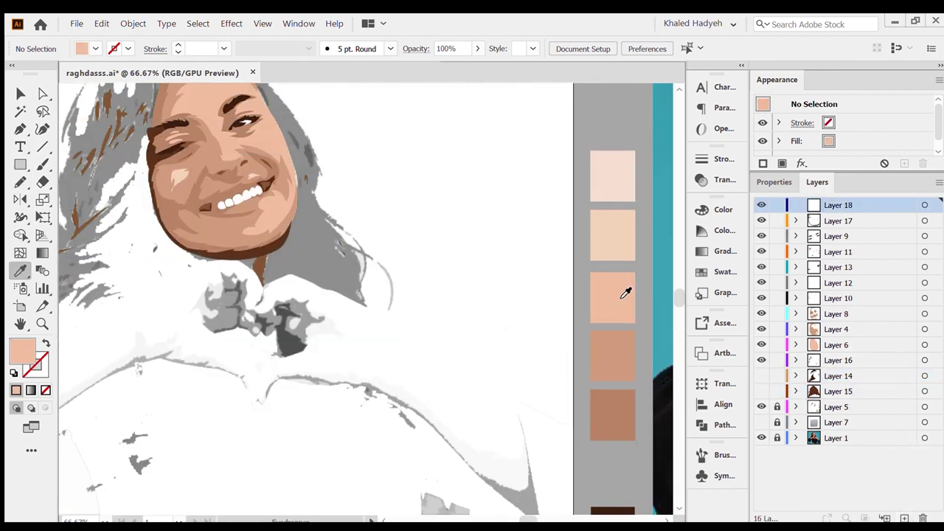
key(ctrl+plus)
scroll(237, 276, left, 3)
key(ctrl+plus)
key(n)
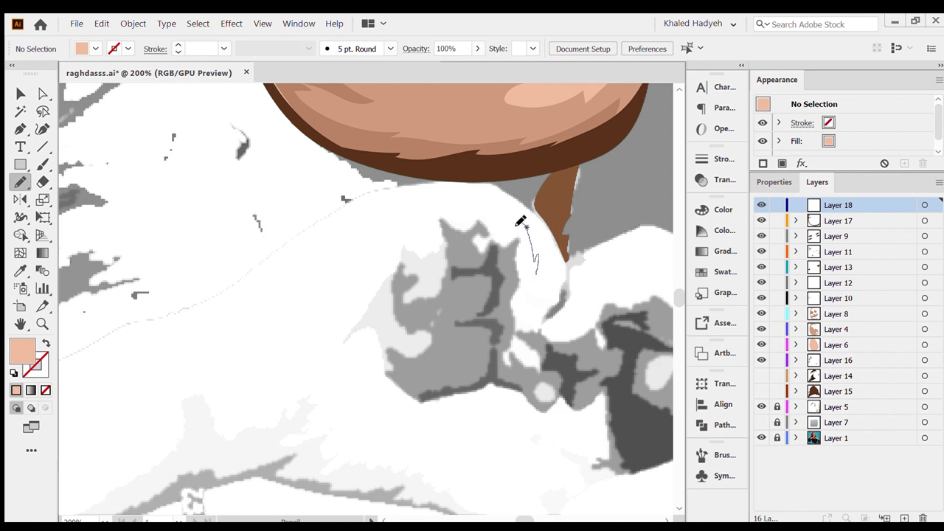
drag(424, 223, 411, 230)
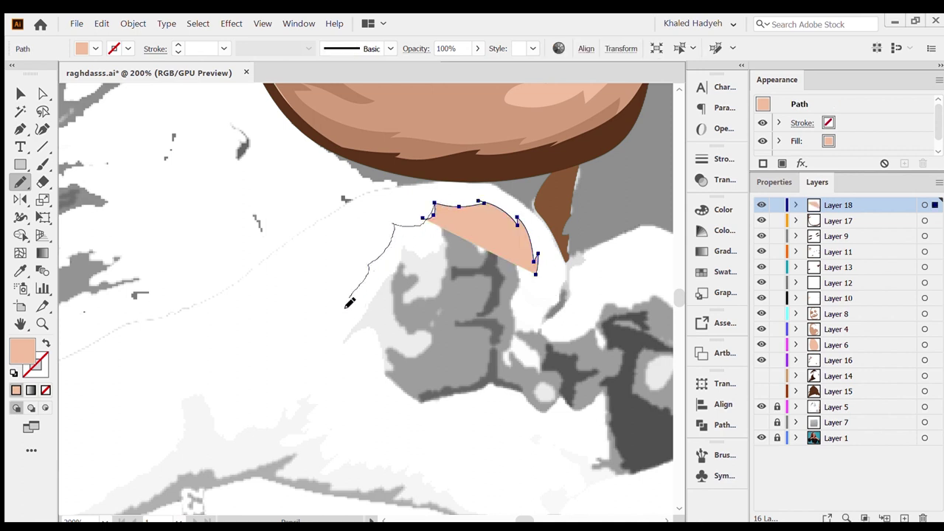
drag(347, 303, 263, 342)
scroll(263, 341, left, 3)
drag(336, 344, 293, 387)
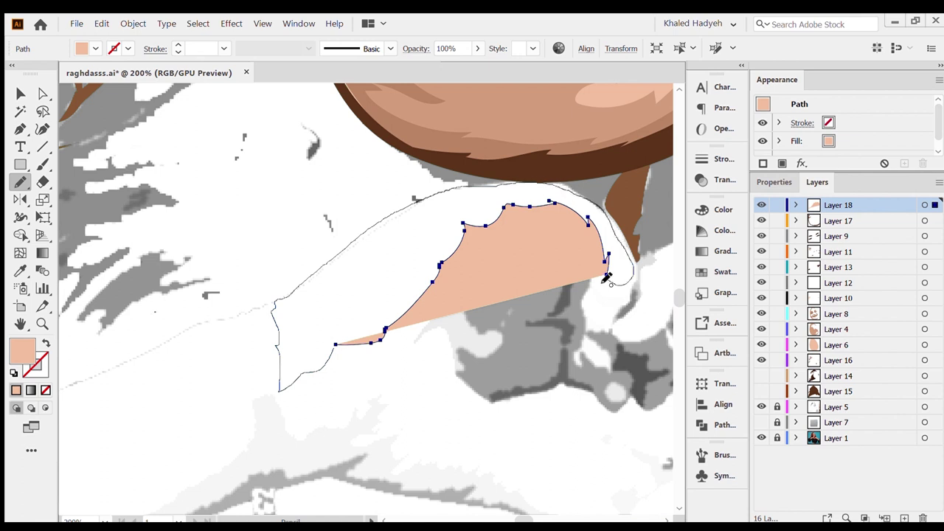
- Trace the peach left arm, plus small peach pieces on the hand and forearm
drag(606, 277, 608, 274)
scroll(506, 310, right, 3)
drag(328, 338, 391, 392)
key(ctrl+z)
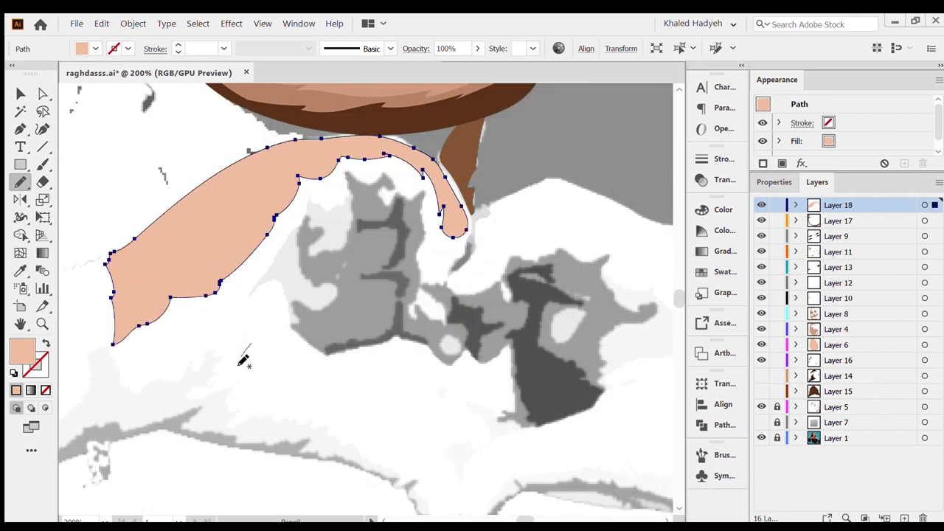
drag(316, 386, 317, 383)
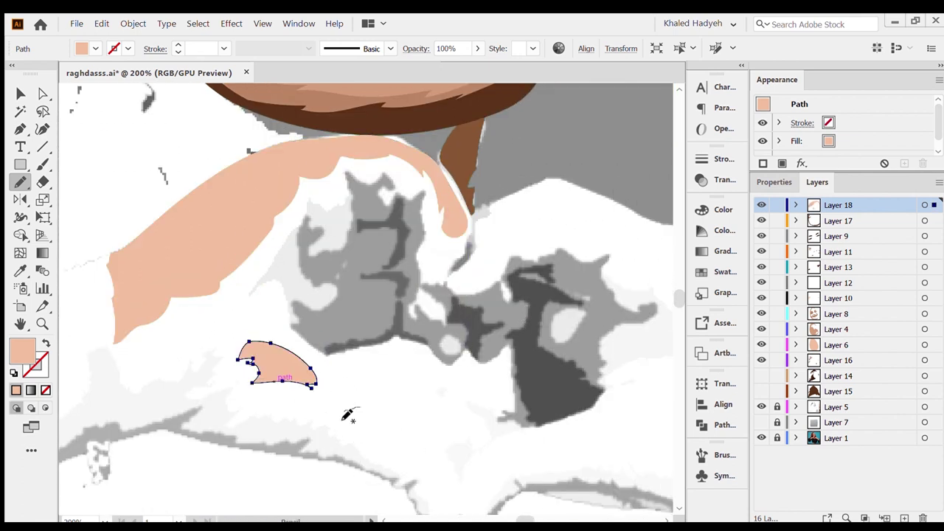
drag(376, 422, 377, 422)
scroll(491, 410, down, 3)
scroll(492, 411, right, 8)
drag(412, 359, 437, 358)
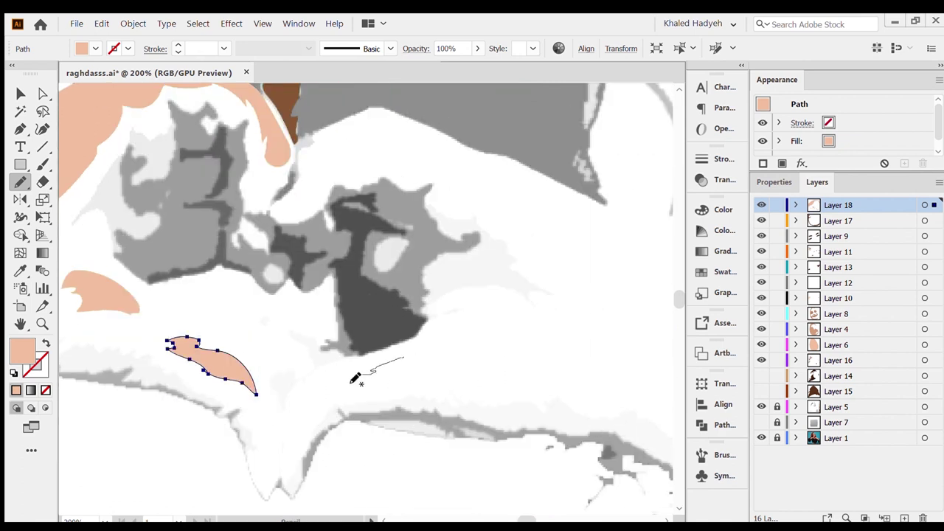
scroll(502, 343, right, 3)
mouse_move(521, 344)
mouse_down()
mouse_move(509, 348)
mouse_move(555, 373)
mouse_up()
scroll(544, 358, right, 5)
scroll(554, 372, up, 3)
- Draw the peach right arm, right-hand fingers and lower forearm shapes
drag(213, 205, 214, 224)
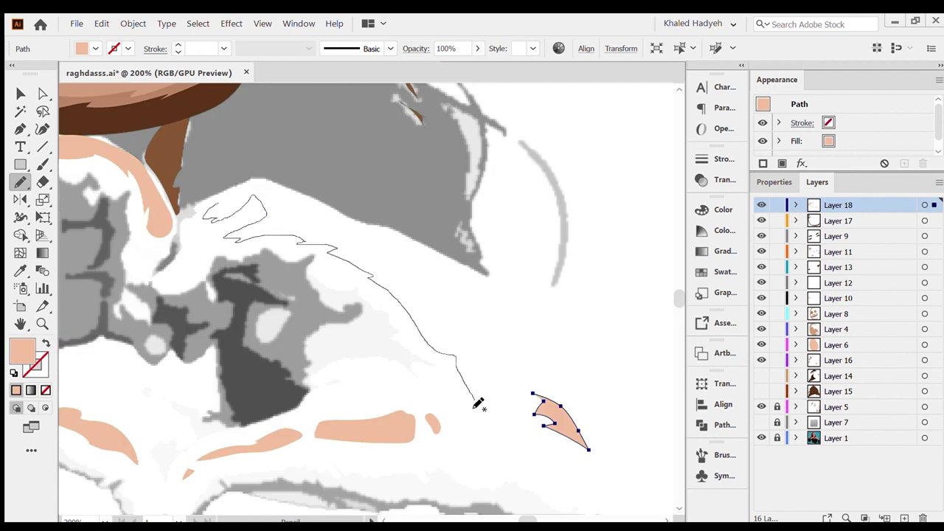
mouse_move(599, 429)
mouse_down()
mouse_move(480, 453)
mouse_move(548, 406)
mouse_move(543, 460)
mouse_move(519, 425)
mouse_move(554, 362)
mouse_move(355, 236)
mouse_up()
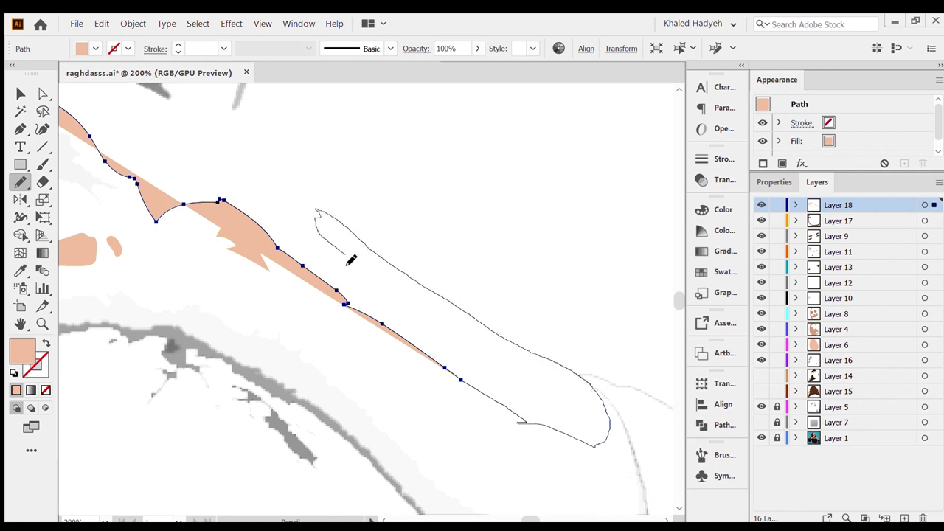
drag(418, 322, 392, 274)
scroll(391, 273, up, 3)
scroll(452, 231, left, 6)
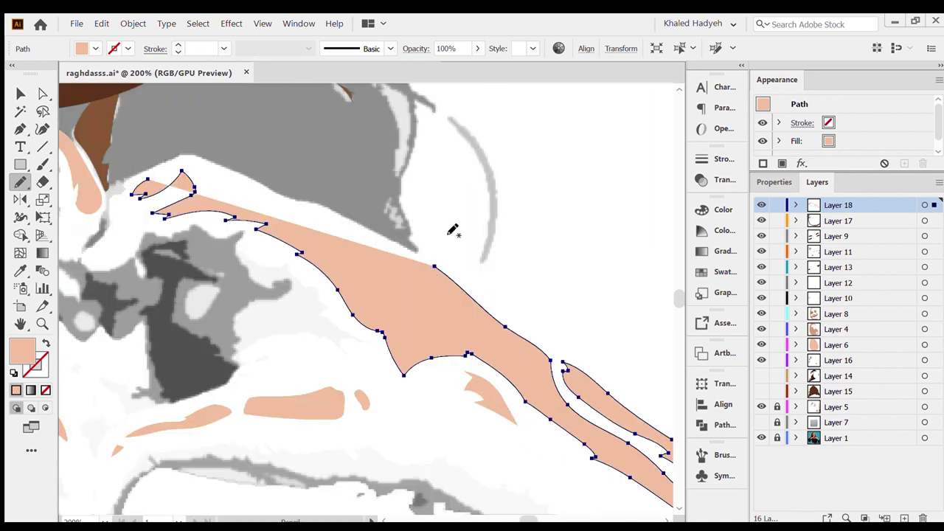
scroll(353, 221, left, 3)
drag(263, 193, 316, 164)
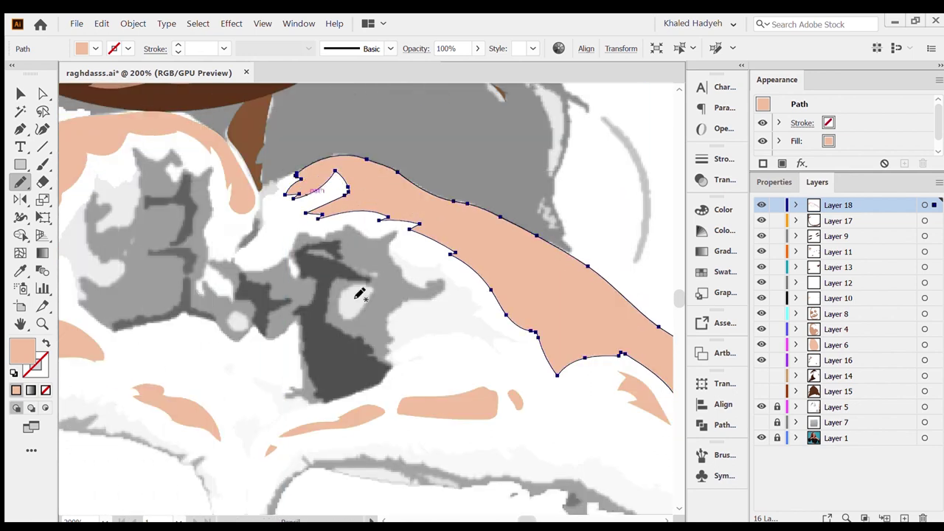
scroll(358, 295, up, 4)
scroll(370, 281, down, 2)
scroll(370, 281, left, 5)
mouse_move(473, 186)
mouse_down()
mouse_move(438, 310)
mouse_move(252, 389)
mouse_move(204, 377)
mouse_up()
drag(267, 277, 460, 194)
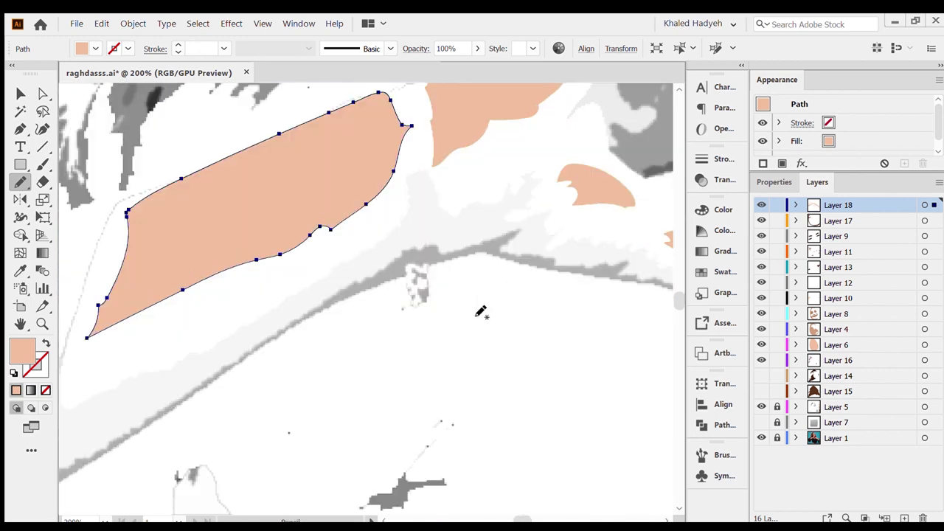
- Zoom out to the whole portrait and add a new Layer 19 for darker skin tones
key(ctrl+minus)
key(ctrl+minus)
key(ctrl+minus)
scroll(501, 312, up, 5)
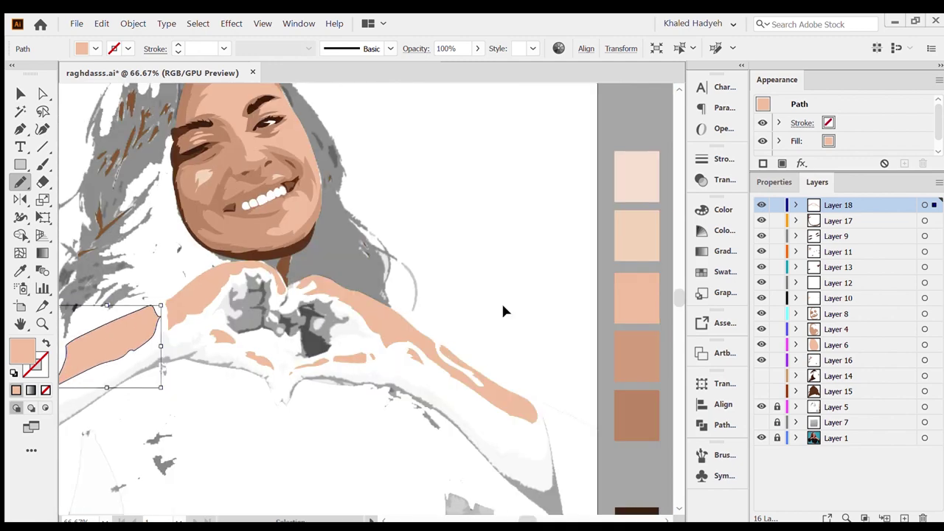
scroll(501, 312, right, 3)
key(ctrl+l)
scroll(506, 301, down, 1)
- Sample the darker tan skin colour and make Layer 19 the active drawing layer
key(i)
scroll(562, 329, left, 3)
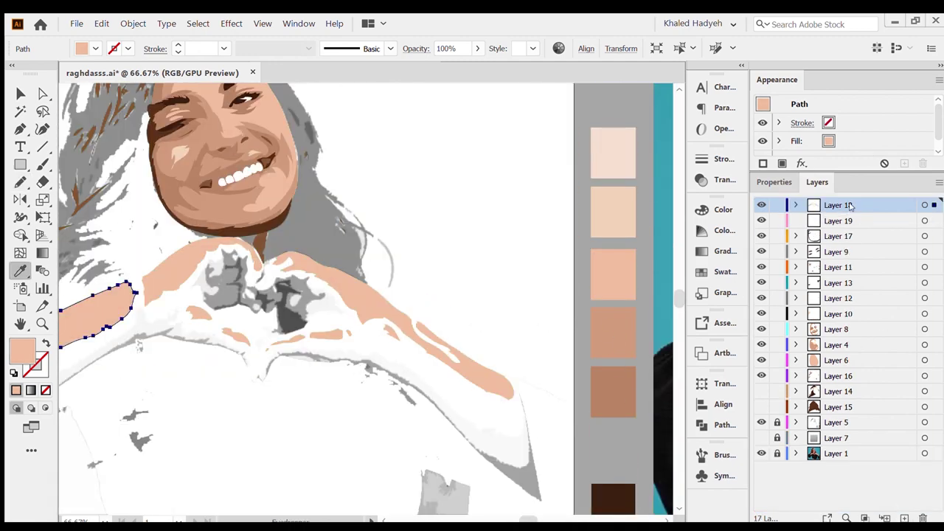
click(838, 221)
key(ctrl+shift+a)
click(612, 347)
scroll(230, 327, up, 3)
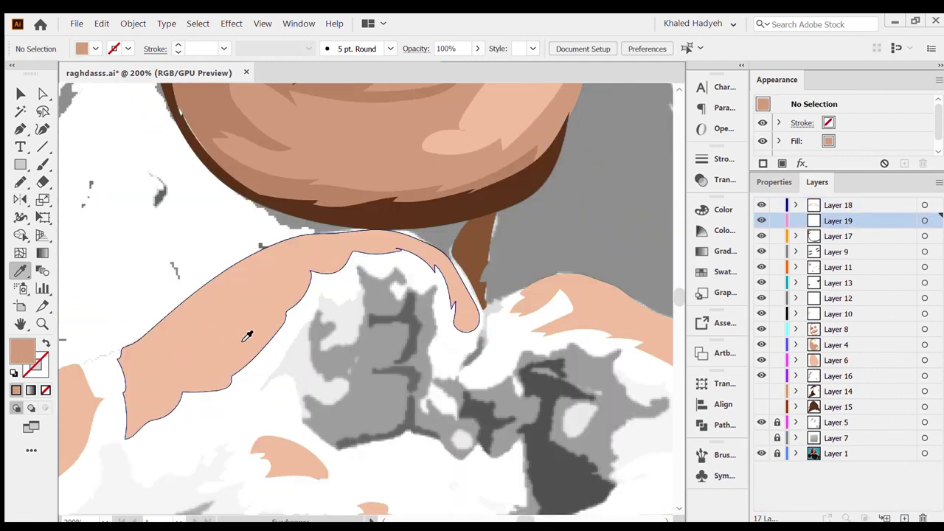
key(n)
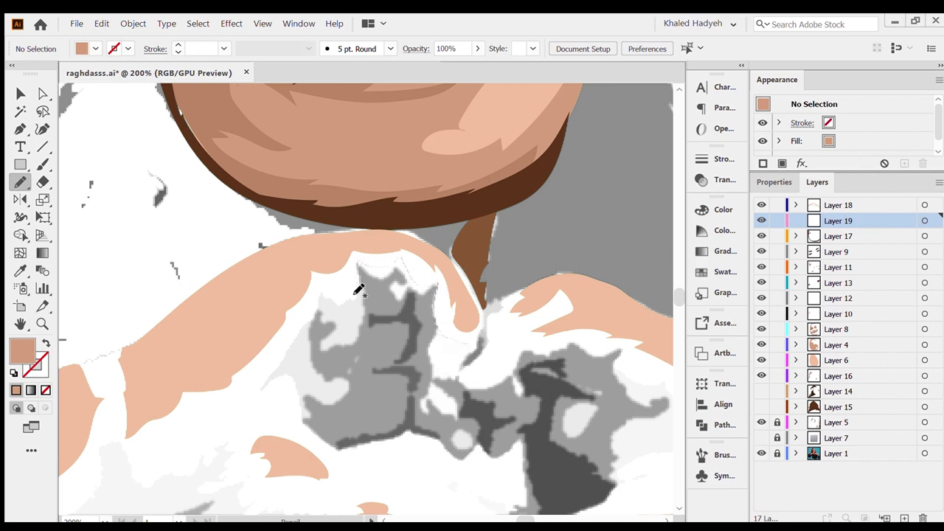
- Draw darker tan shadow shapes over the fingers and along the arm
drag(478, 451, 513, 453)
scroll(518, 371, down, 2)
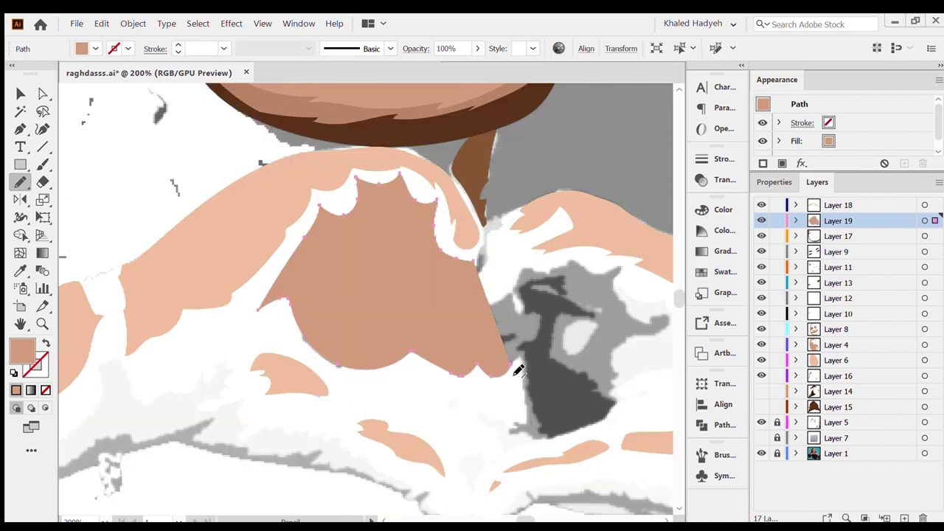
drag(455, 471, 458, 478)
scroll(455, 383, down, 2)
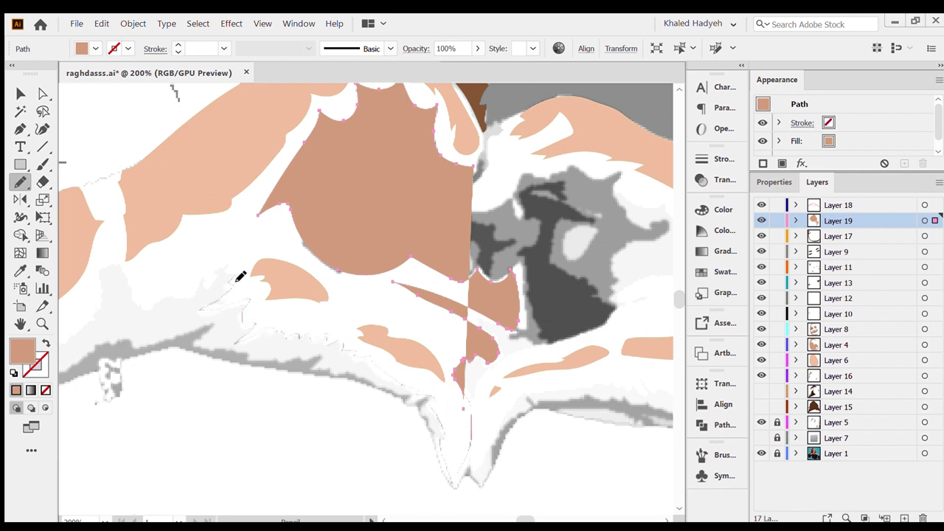
scroll(530, 394, down, 3)
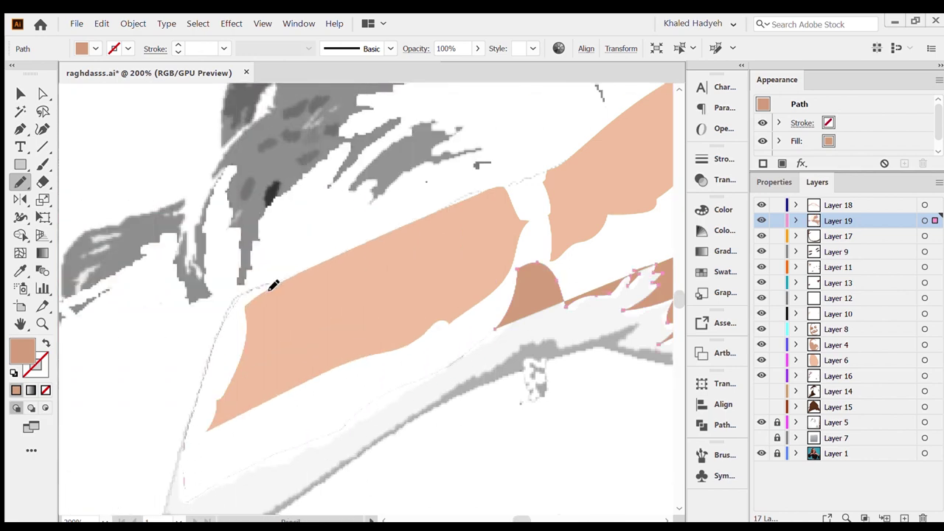
drag(272, 285, 275, 284)
- Extend the darker tan shading along the forearm
scroll(316, 273, right, 2)
scroll(472, 182, up, 3)
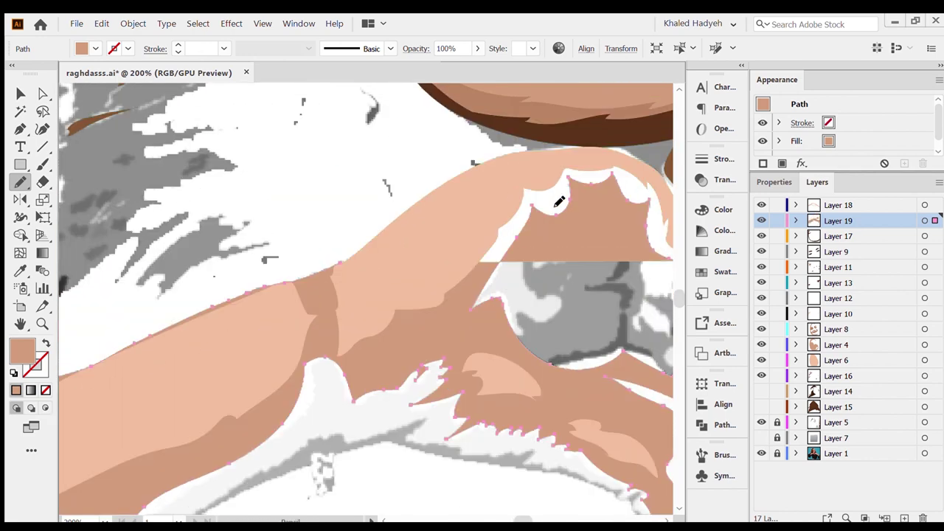
scroll(558, 199, up, 3)
scroll(609, 225, right, 4)
scroll(632, 247, right, 1)
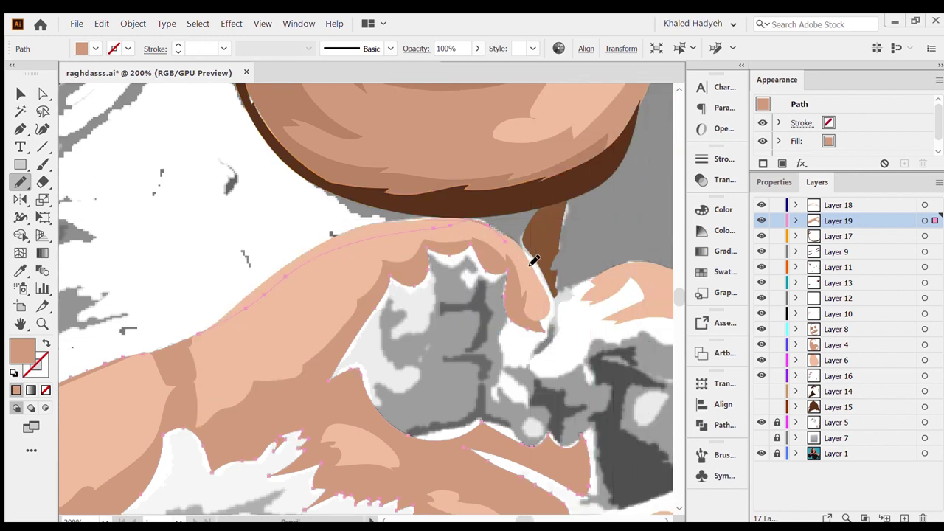
scroll(544, 339, right, 4)
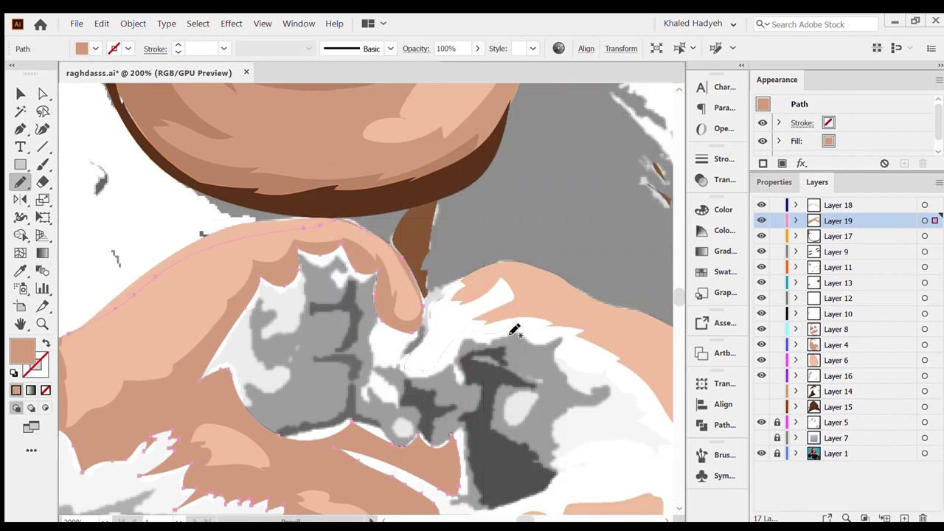
scroll(491, 438, right, 5)
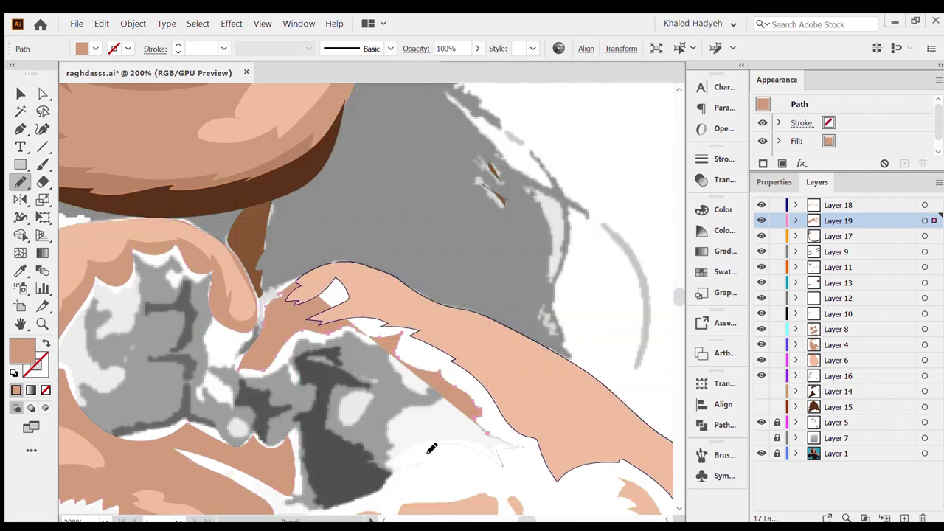
drag(431, 450, 400, 416)
scroll(273, 438, down, 2)
scroll(251, 391, down, 3)
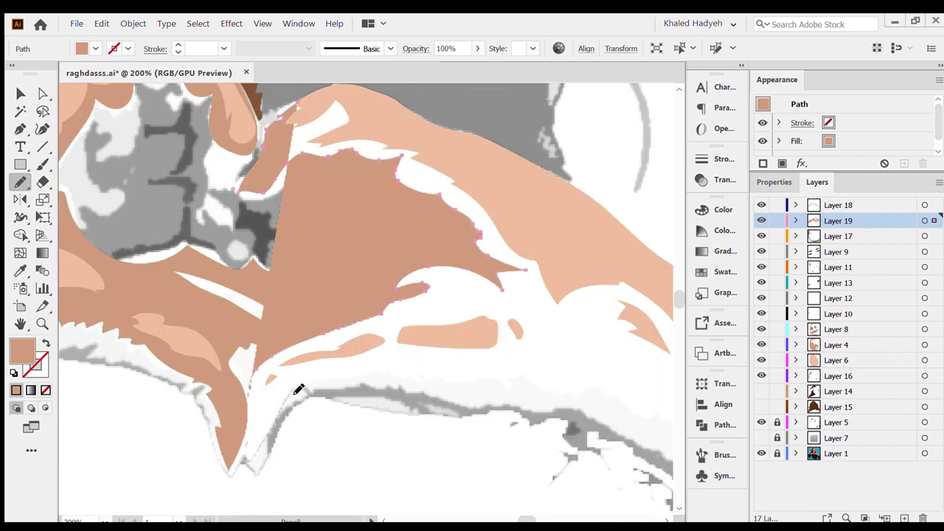
drag(580, 396, 626, 406)
- Navigate the view to bring the heart-shaped hands back into view
scroll(480, 412, right, 5)
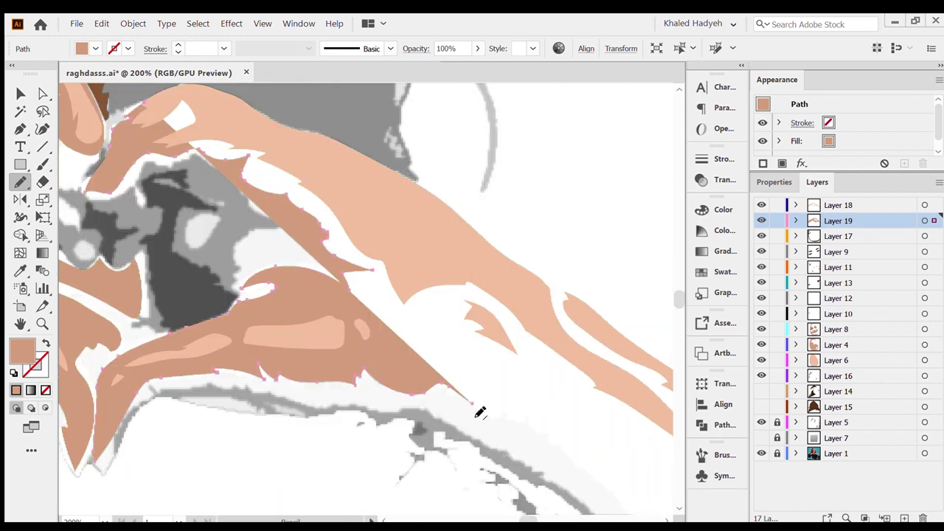
scroll(582, 469, down, 4)
scroll(596, 452, right, 5)
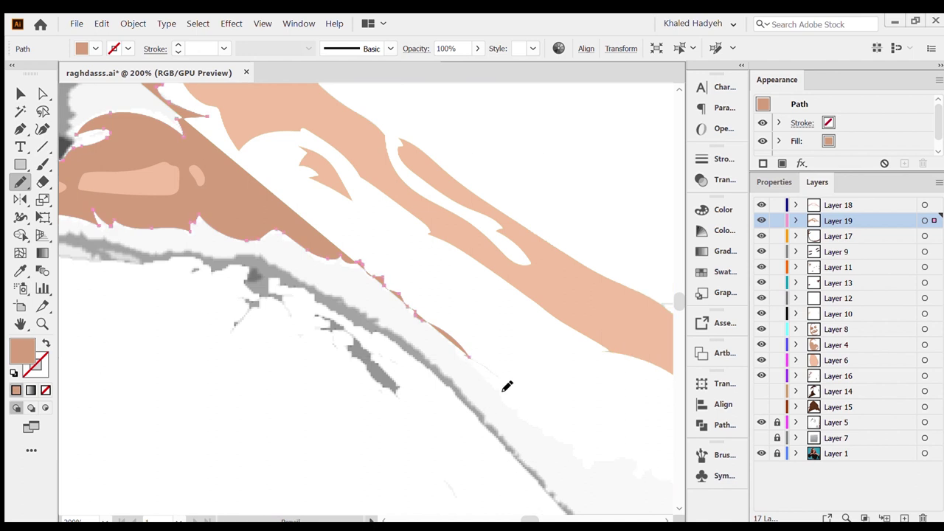
scroll(625, 460, right, 5)
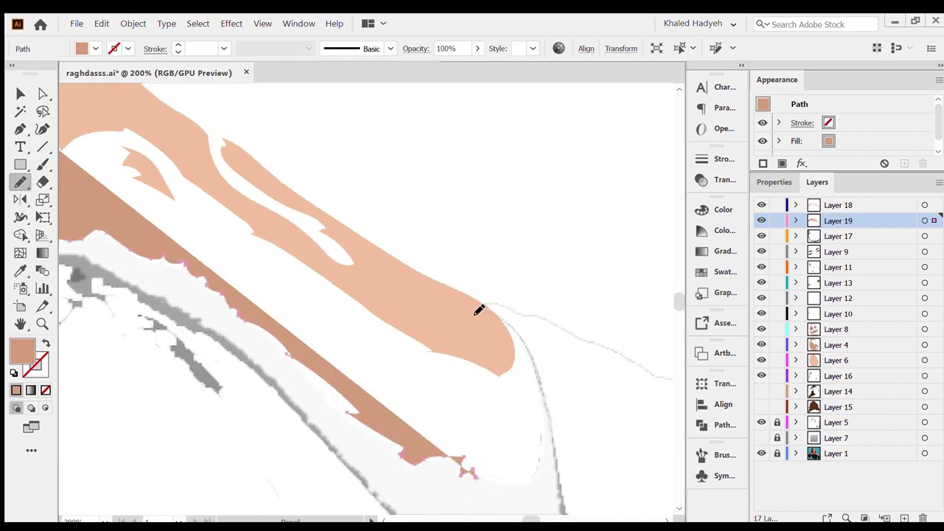
scroll(213, 136, up, 4)
scroll(369, 327, left, 6)
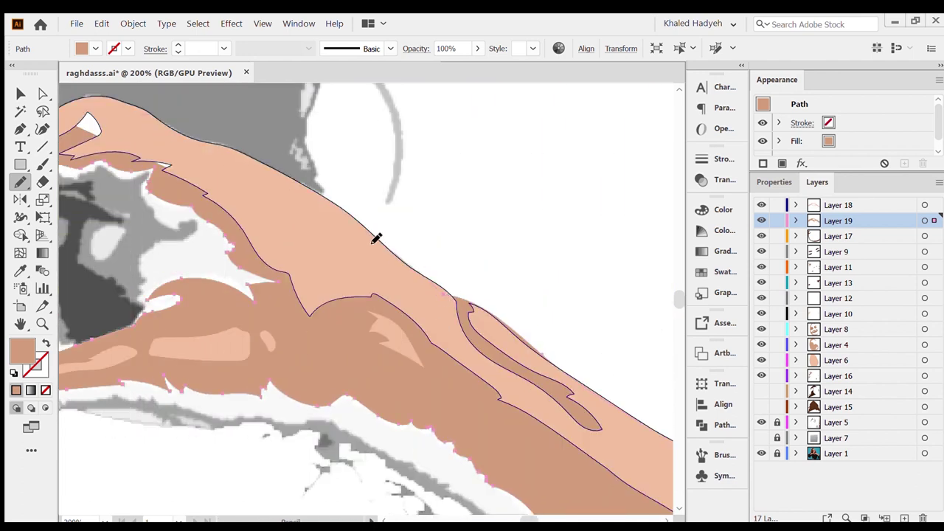
drag(110, 115, 230, 186)
scroll(304, 341, down, 1)
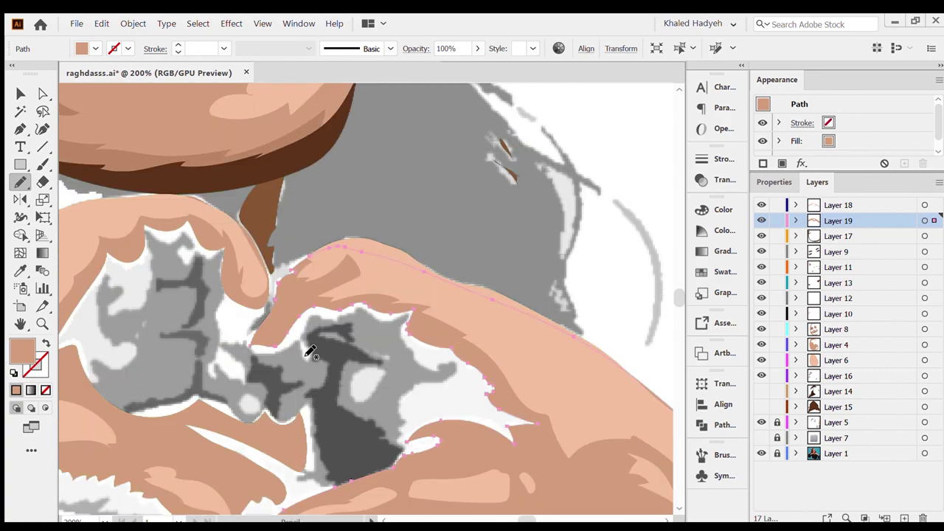
scroll(304, 341, down, 1)
scroll(306, 344, down, 1)
- Create a new layer for the shading shapes and return to freehand Pencil drawing
key(v)
click(904, 519)
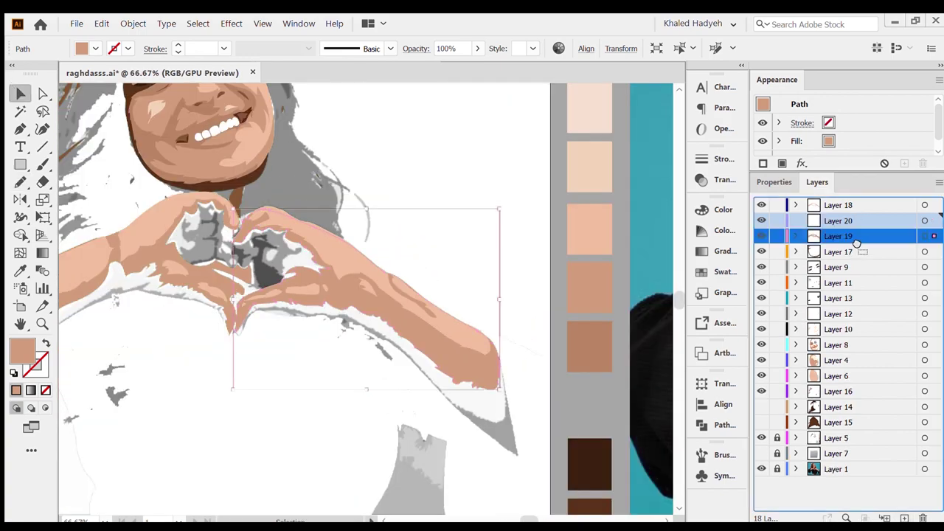
key(ctrl+shift+a)
key(i)
scroll(345, 303, up, 2)
scroll(345, 304, up, 5)
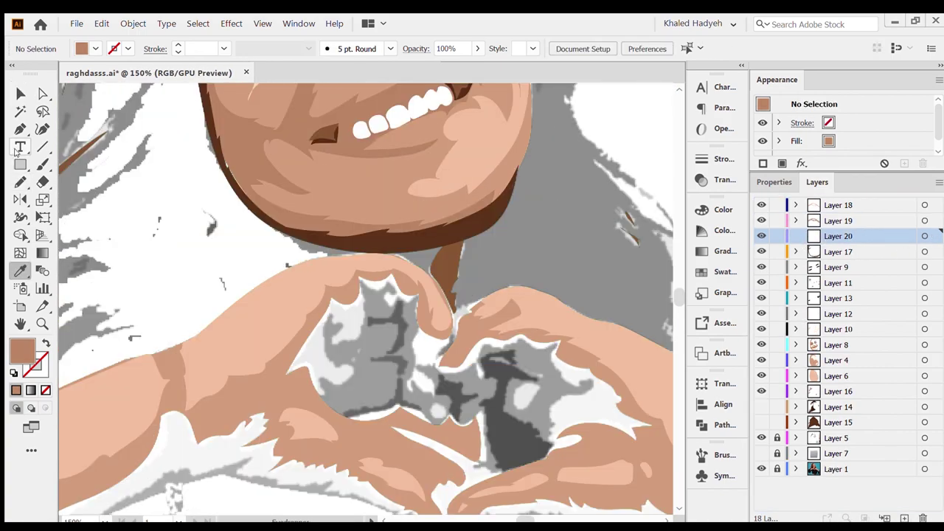
key(n)
- Fill the left and right sides of the heart opening with skin tone
mouse_move(333, 386)
mouse_down()
mouse_move(339, 325)
mouse_move(374, 293)
mouse_up()
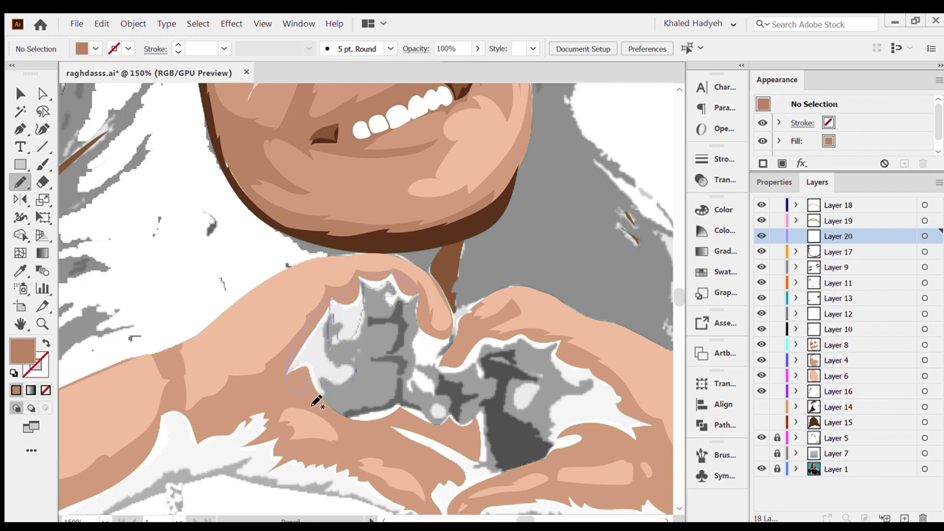
drag(316, 400, 329, 391)
scroll(356, 387, down, 2)
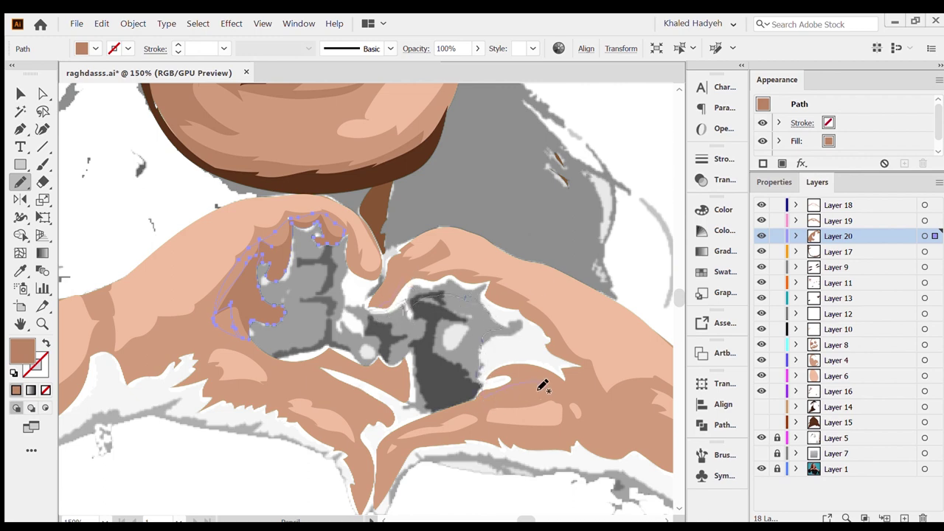
drag(415, 282, 428, 362)
scroll(419, 371, left, 2)
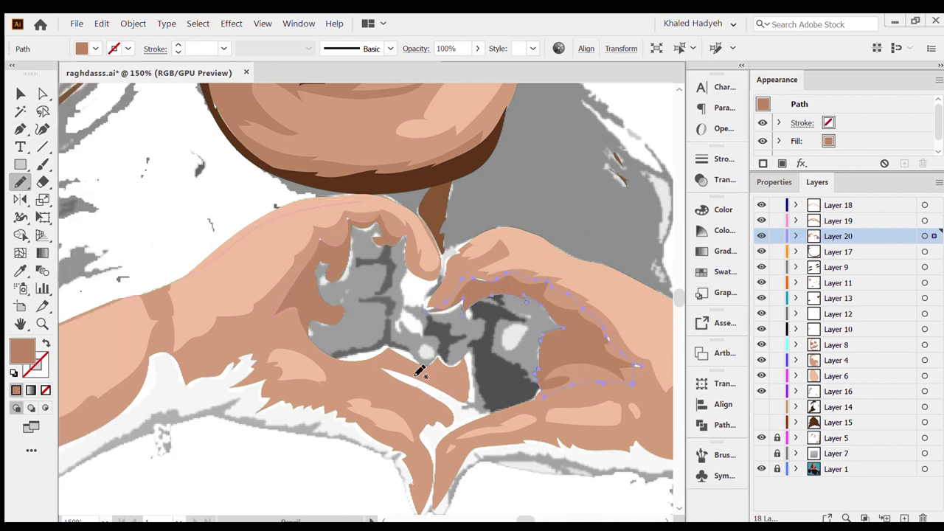
scroll(419, 371, left, 3)
scroll(435, 418, down, 1)
scroll(435, 418, right, 1)
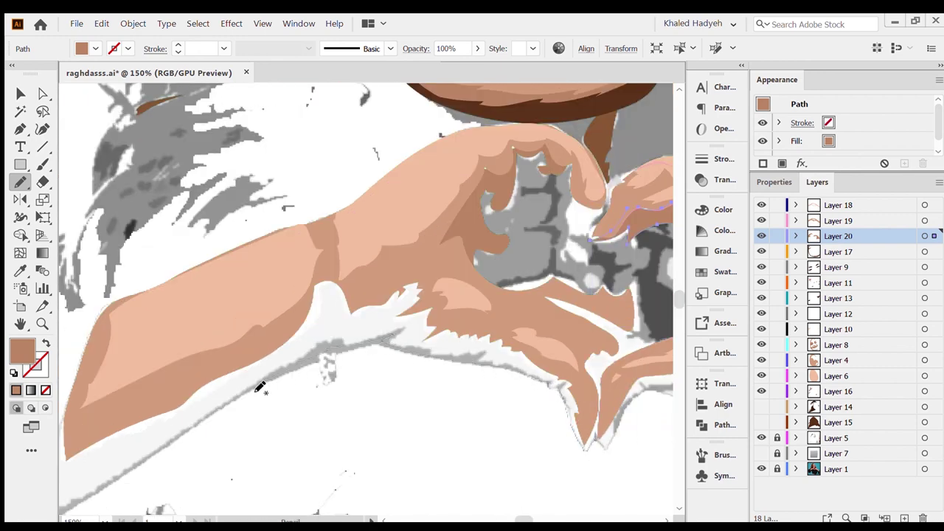
- Add darker shading under the left forearm and along the hand's lower edge
drag(260, 388, 181, 438)
scroll(184, 438, left, 2)
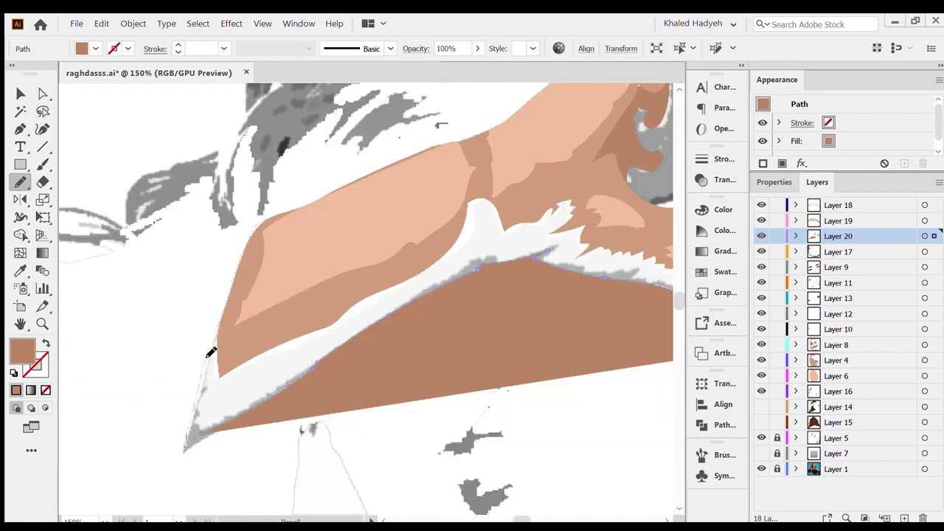
scroll(516, 273, right, 3)
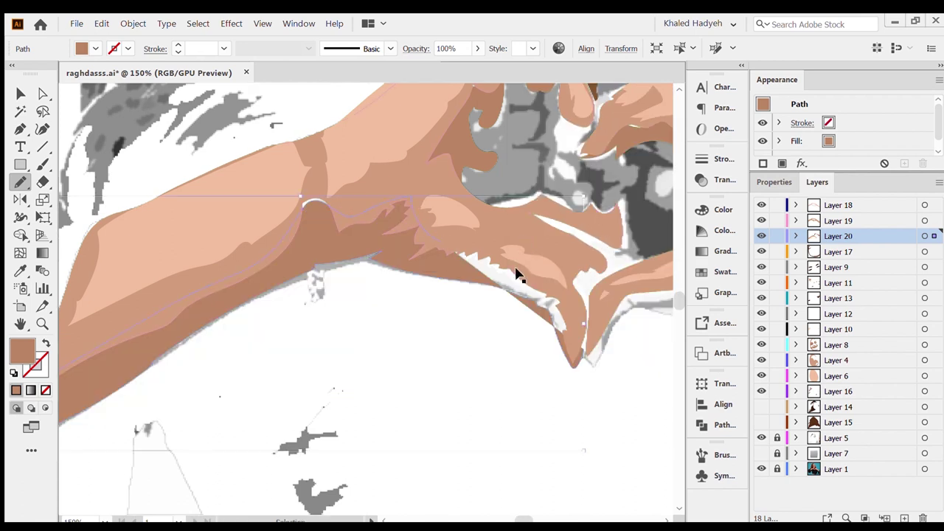
scroll(582, 352, right, 3)
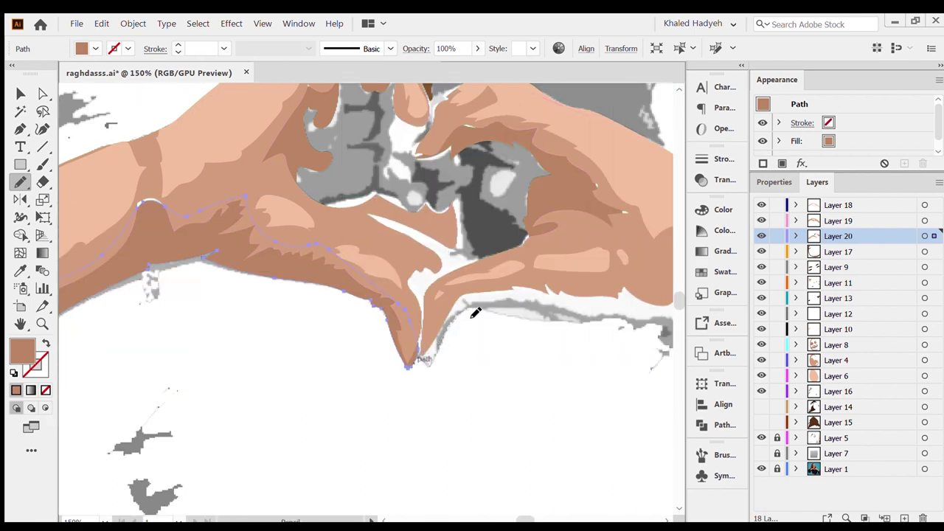
drag(475, 313, 547, 323)
scroll(383, 322, right, 3)
drag(486, 330, 613, 406)
scroll(612, 406, right, 3)
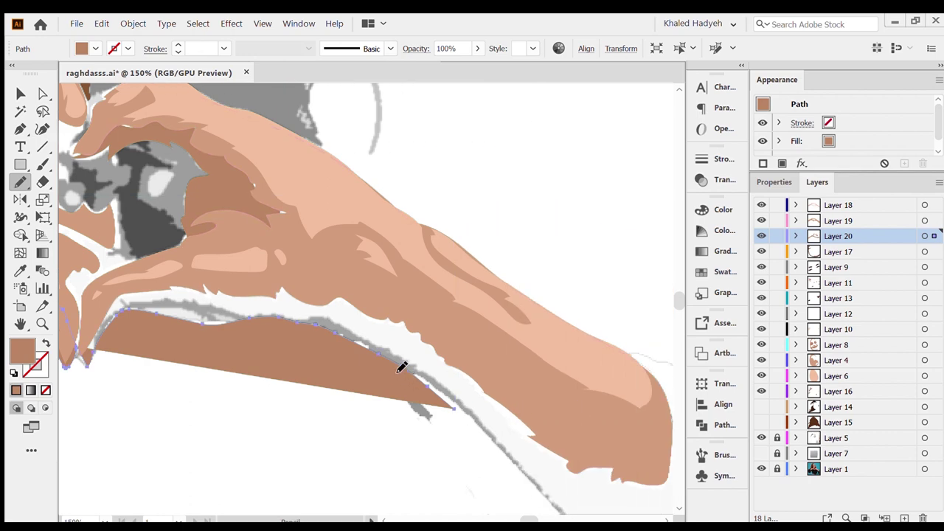
- Shade the lower edge of the right forearm and across it
drag(401, 367, 472, 413)
scroll(529, 463, right, 3)
scroll(552, 413, right, 3)
drag(335, 377, 518, 454)
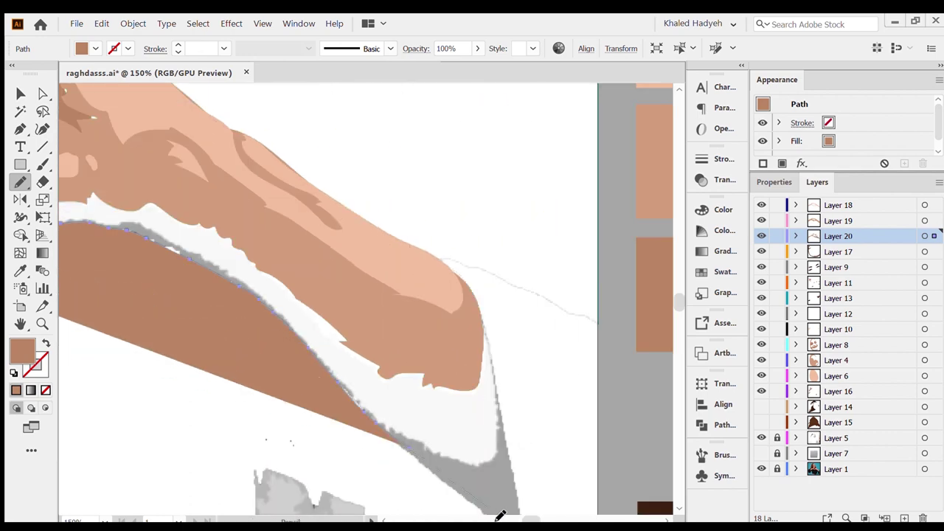
drag(473, 278, 258, 182)
scroll(226, 187, left, 3)
scroll(257, 182, up, 1)
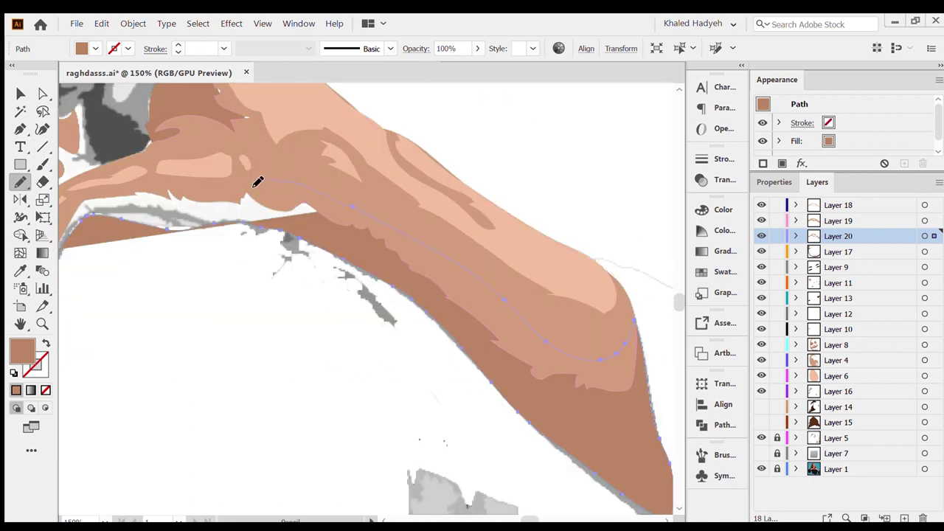
scroll(130, 194, left, 3)
scroll(305, 359, up, 5)
- Fill the gaps between the hands and fingers with skin-coloured patches, then add a new layer
key(ctrl+shift+a)
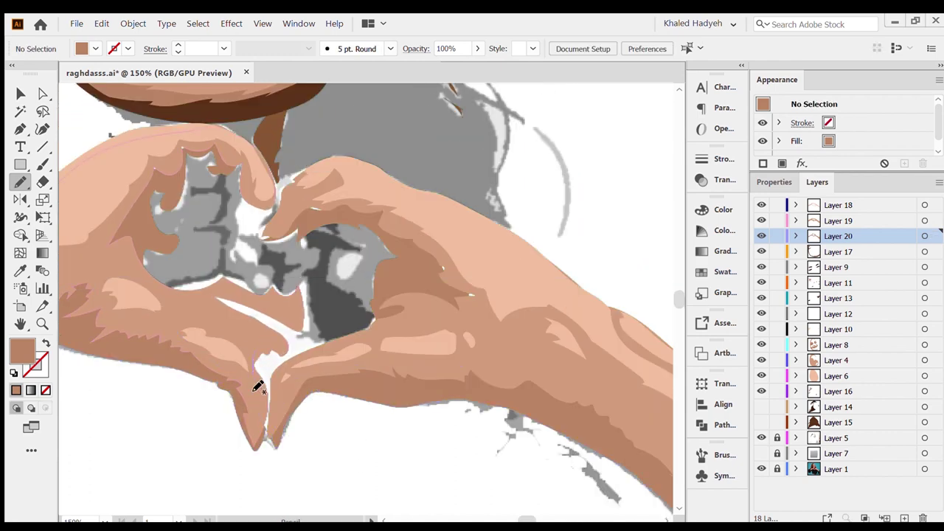
drag(311, 333, 270, 317)
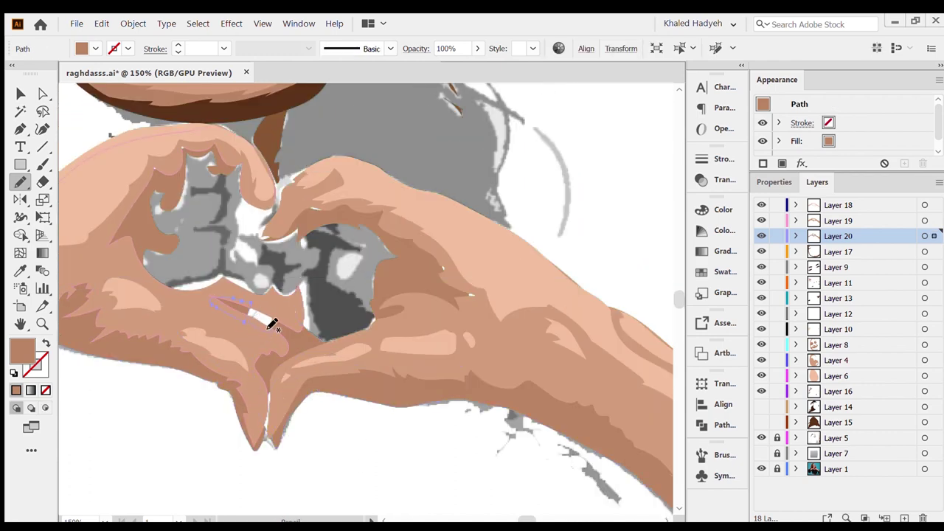
scroll(234, 295, up, 1)
scroll(235, 295, left, 1)
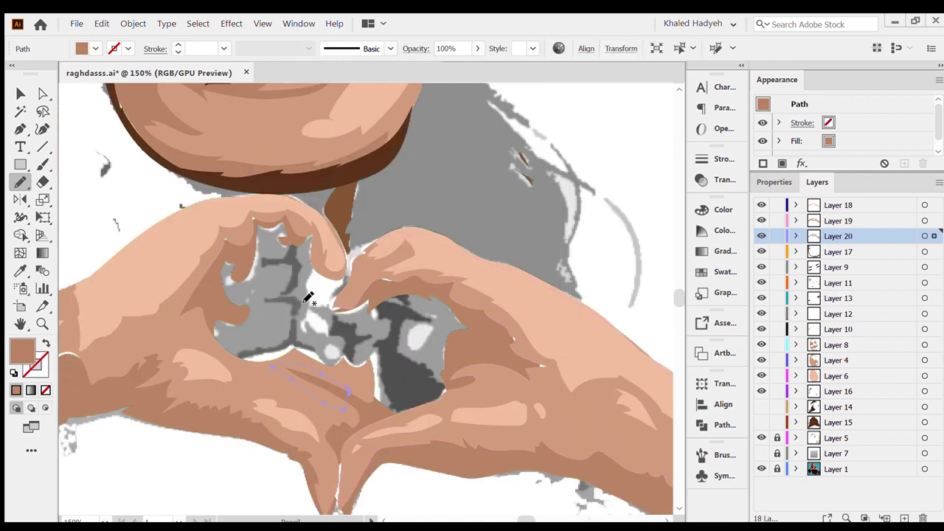
drag(317, 323, 316, 328)
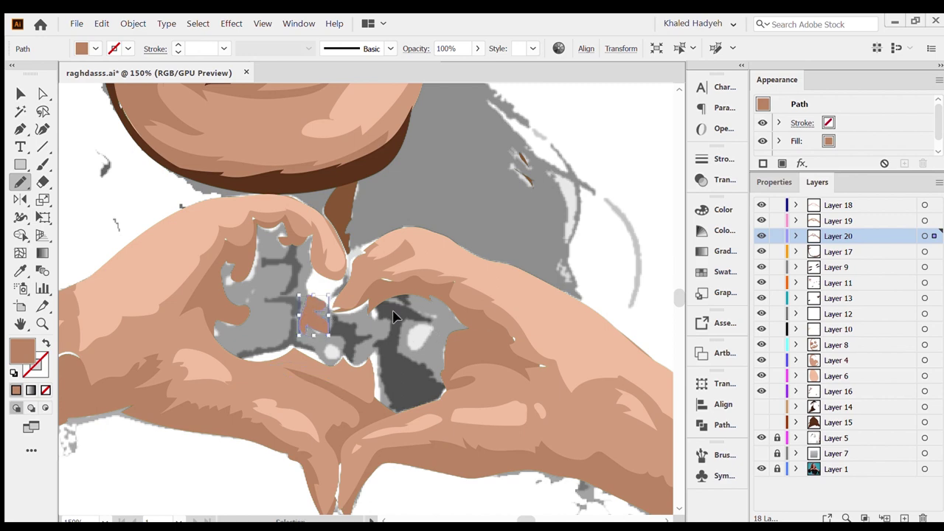
scroll(317, 354, up, 2)
scroll(317, 354, right, 1)
drag(305, 380, 315, 397)
scroll(362, 406, down, 2)
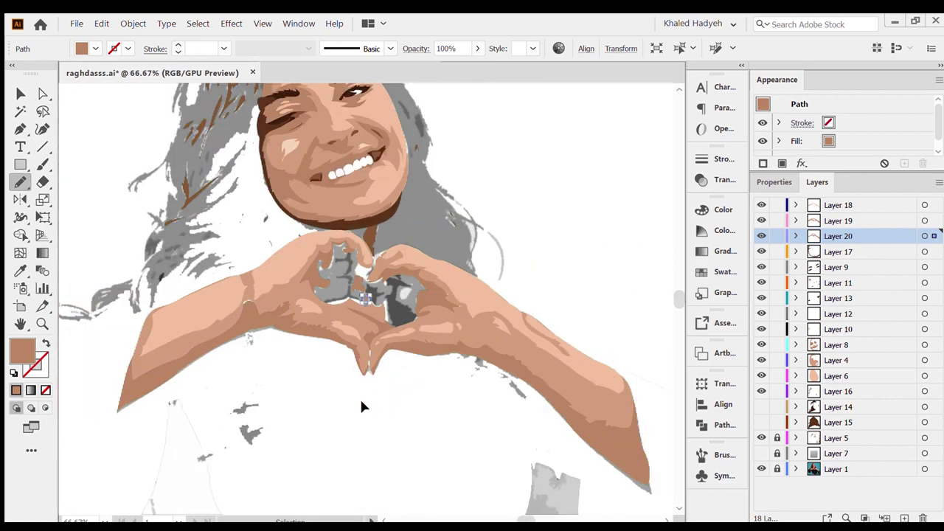
scroll(362, 406, up, 2)
key(ctrl+l)
click(838, 251)
- Sample the dark brown swatch and draw a closed dark brown shape in the heart opening
scroll(651, 302, down, 2)
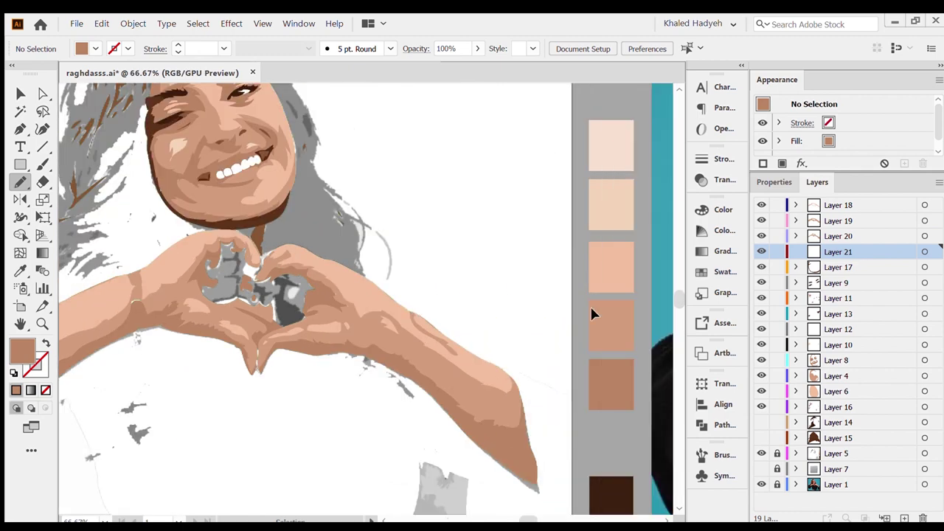
key(i)
click(560, 486)
scroll(326, 337, up, 3)
key(n)
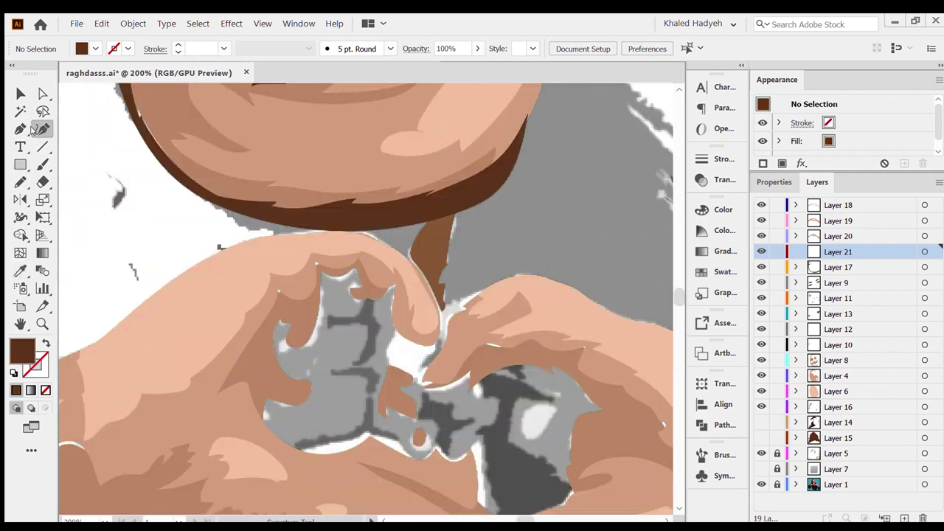
drag(317, 267, 466, 481)
scroll(466, 481, down, 2)
drag(463, 404, 532, 293)
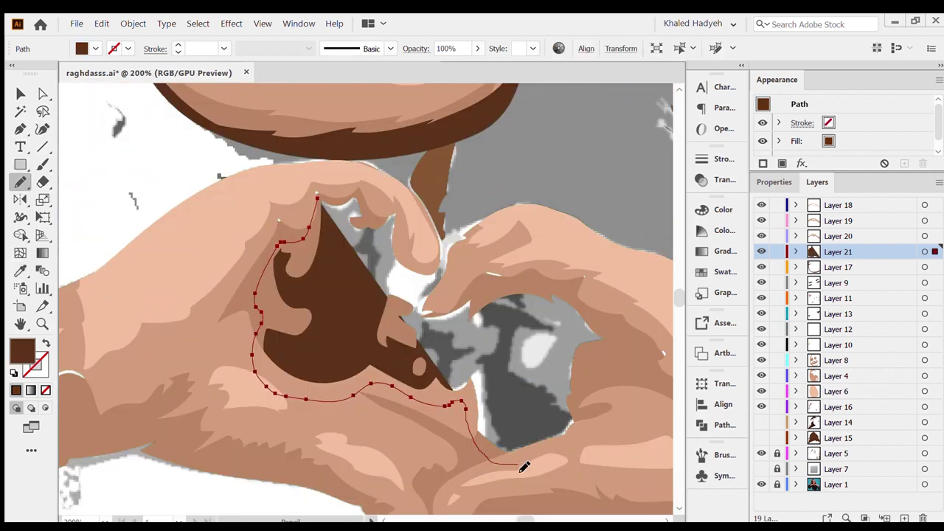
drag(460, 286, 435, 249)
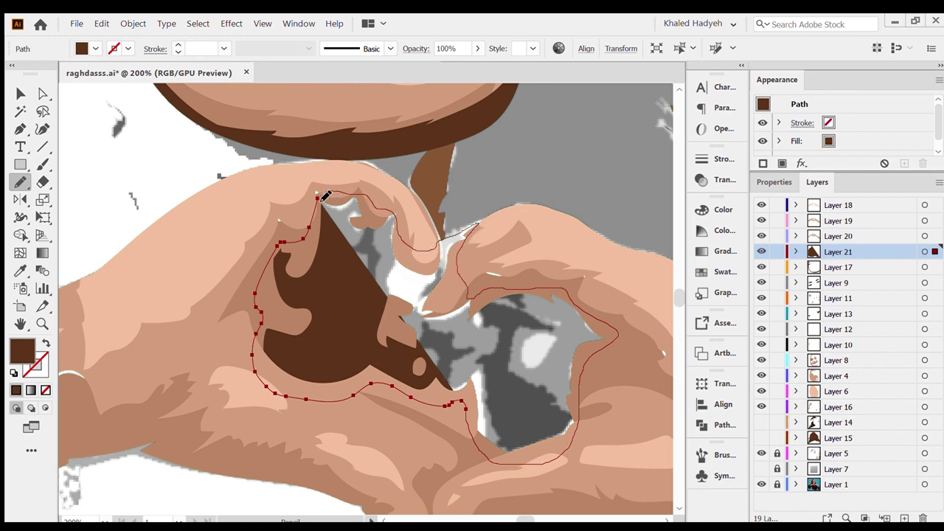
drag(325, 195, 320, 198)
- Draw dark brown shadows in the opening's left and right sides plus a small centre shape
click(761, 252)
key(ctrl+l)
key(ctrl+minus)
key(ctrl+minus)
key(ctrl+minus)
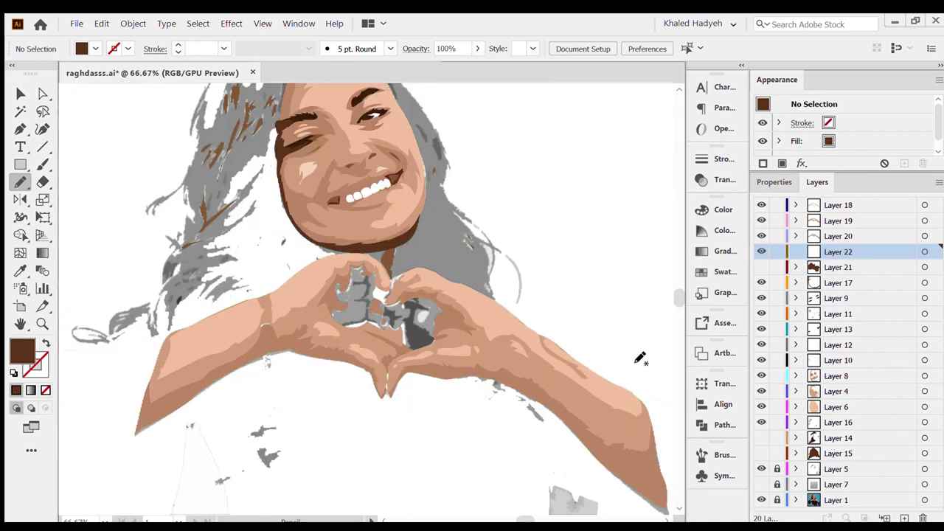
scroll(573, 312, down, 3)
scroll(301, 298, up, 3)
scroll(301, 298, down, 3)
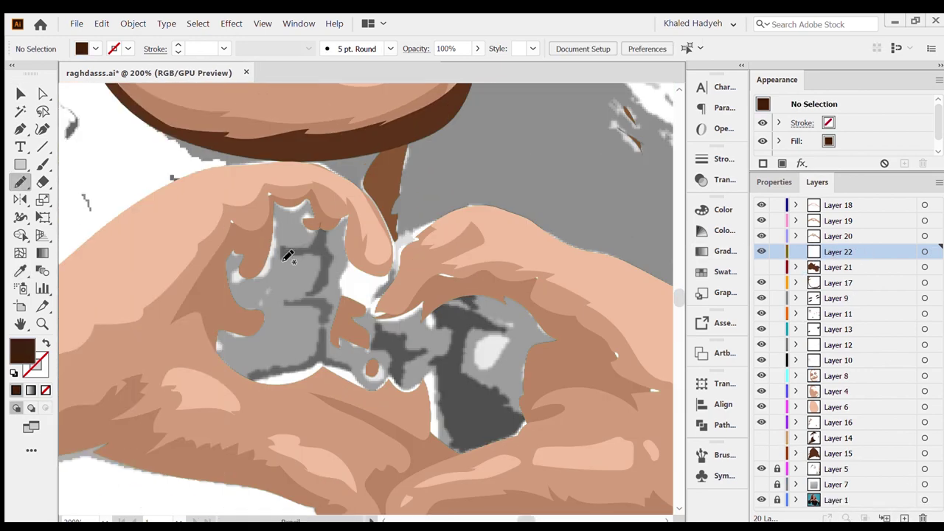
drag(254, 382, 328, 370)
drag(325, 228, 257, 381)
drag(438, 402, 512, 415)
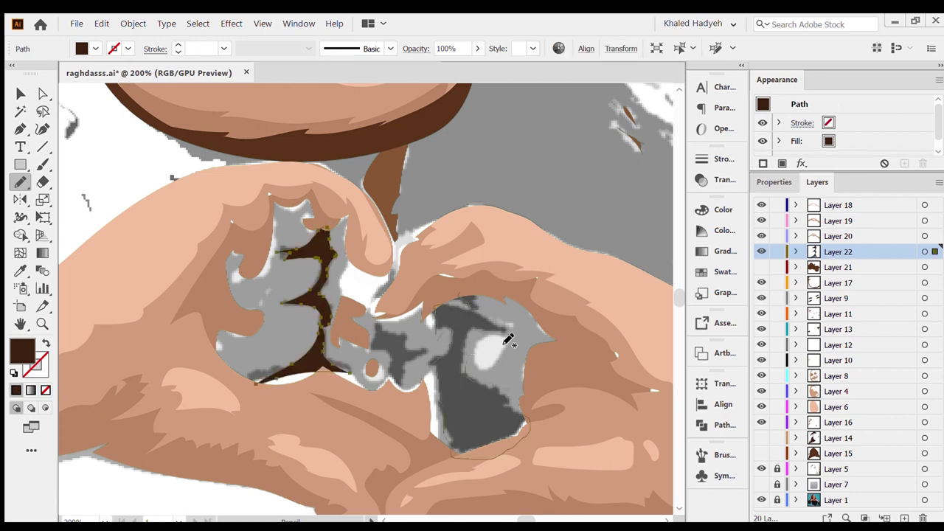
drag(508, 339, 438, 401)
drag(380, 328, 374, 352)
- Select the hand skin shapes and toggle the skin-tone layers off and back on
click(21, 95)
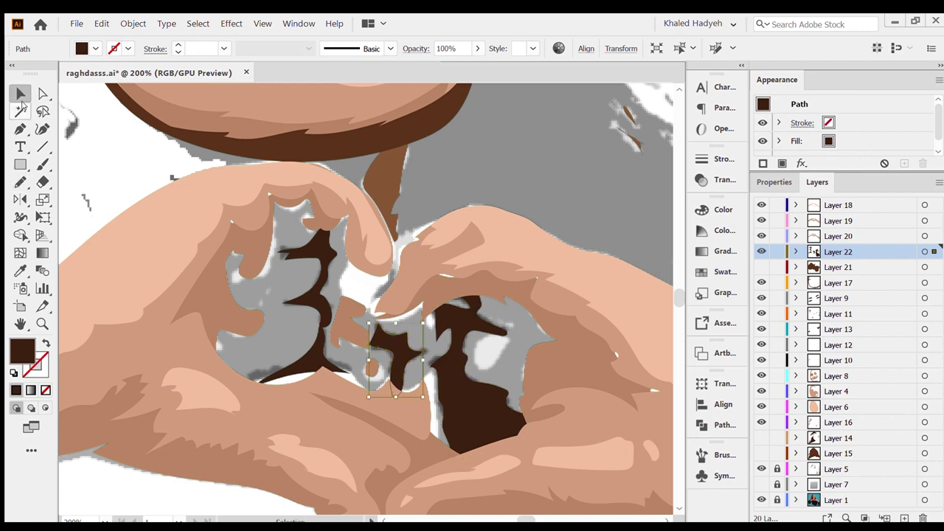
click(506, 248)
click(416, 265)
click(501, 252)
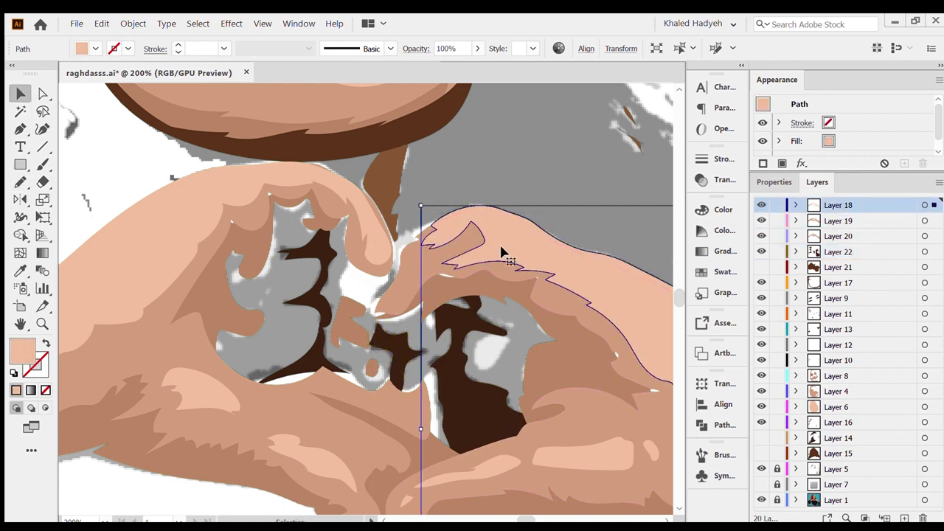
scroll(501, 253, up, 2)
click(761, 205)
click(761, 236)
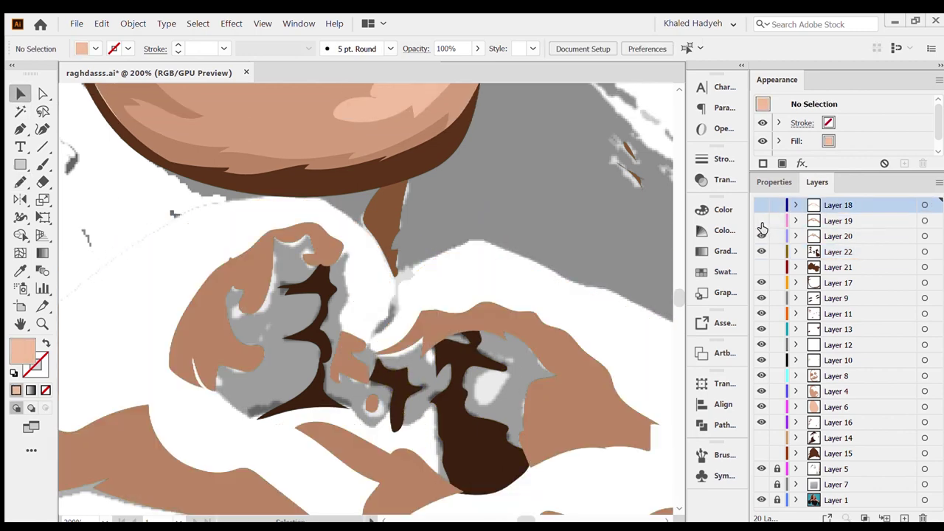
click(761, 205)
click(762, 220)
- Turn the brown hair layers' visibility back on
key(ctrl+minus)
key(ctrl+minus)
key(ctrl+minus)
scroll(528, 329, left, 1)
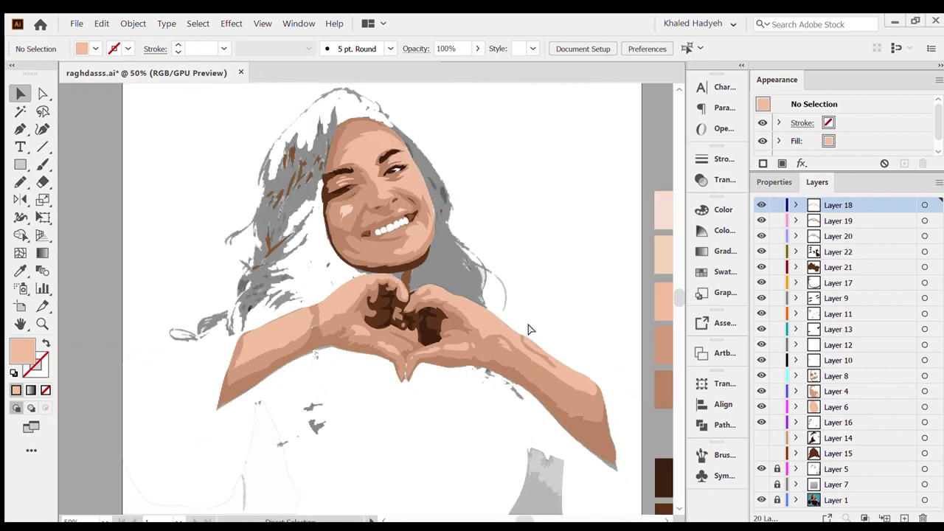
click(762, 453)
click(762, 437)
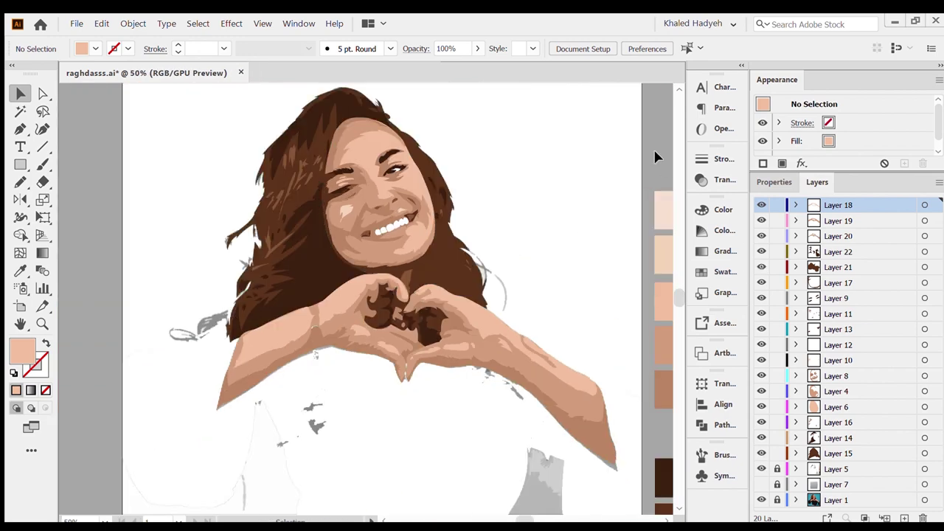
click(761, 468)
- Add a new layer beneath the hair layers and start the top's outline at the shoulder
key(p)
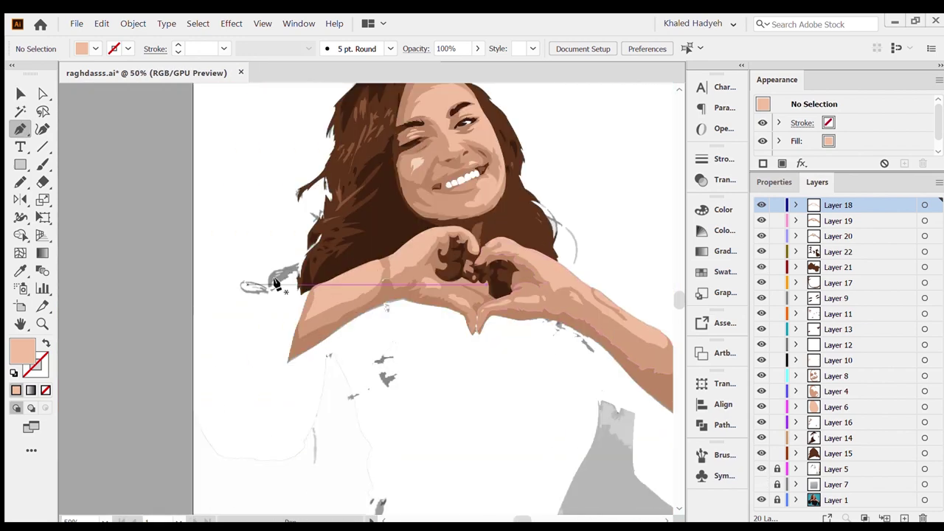
click(904, 517)
drag(832, 451, 833, 476)
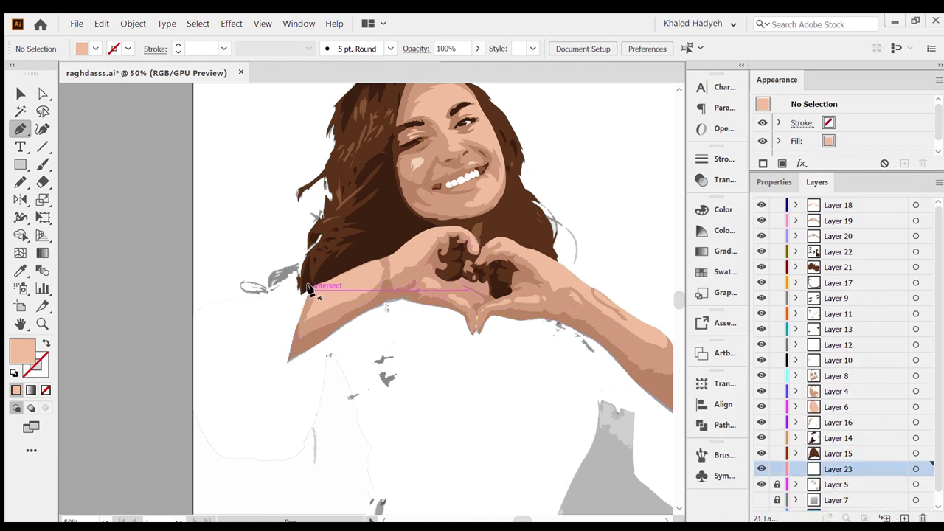
click(329, 356)
click(303, 441)
click(217, 457)
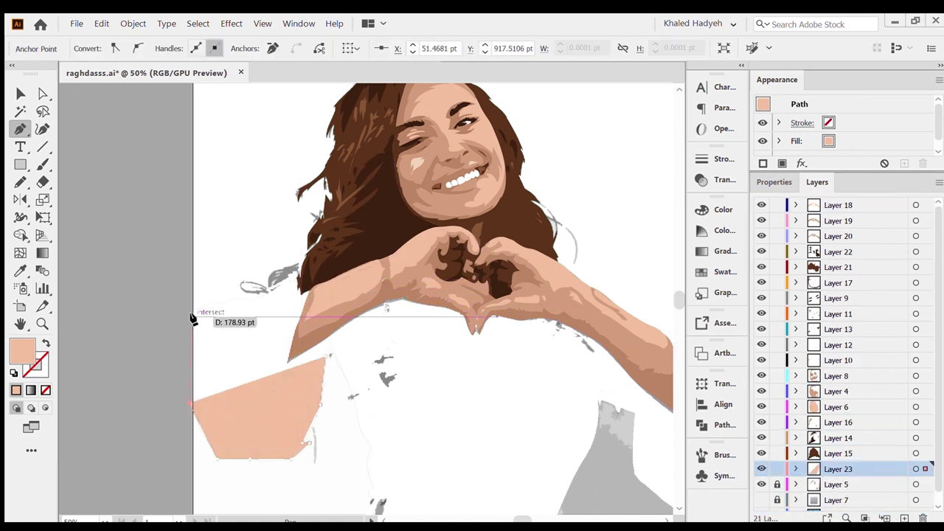
- Extend the skin outline along the left shoulder, upper edge and across the hands
click(194, 407)
click(194, 316)
click(219, 300)
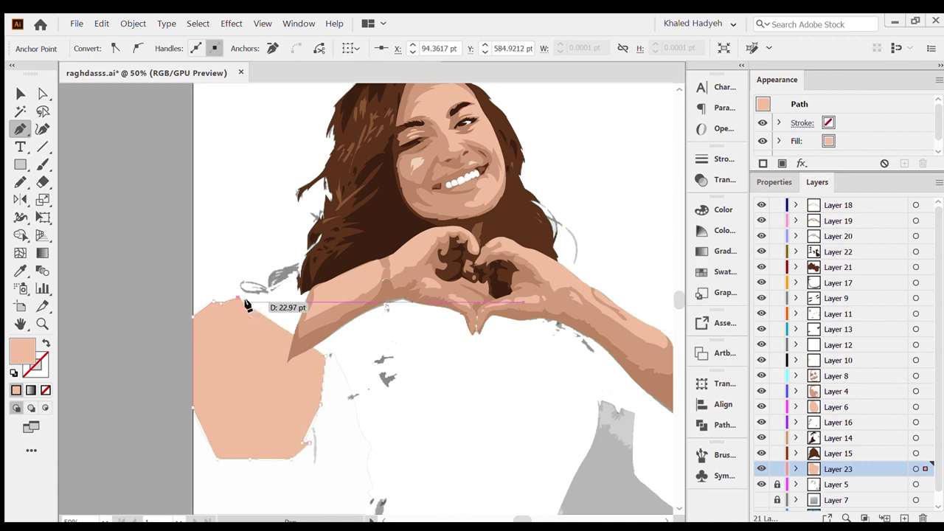
click(249, 300)
click(299, 269)
click(386, 241)
click(538, 242)
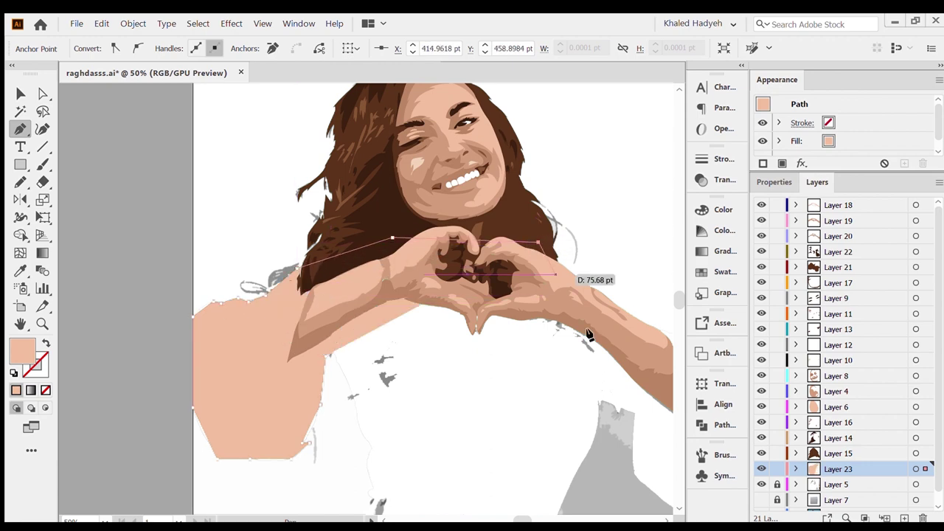
- Extend the skin shape down along the right arm
scroll(571, 269, right, 3)
click(545, 332)
click(593, 350)
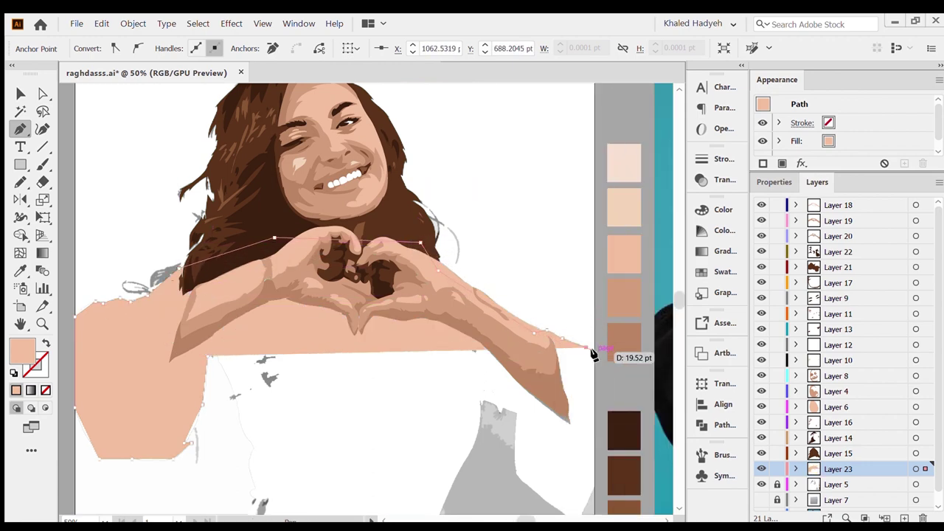
click(594, 487)
scroll(583, 472, down, 2)
click(571, 446)
- Swap fill and stroke, then trace the closed shirt outline around the torso
key(shift+x)
click(545, 430)
click(516, 404)
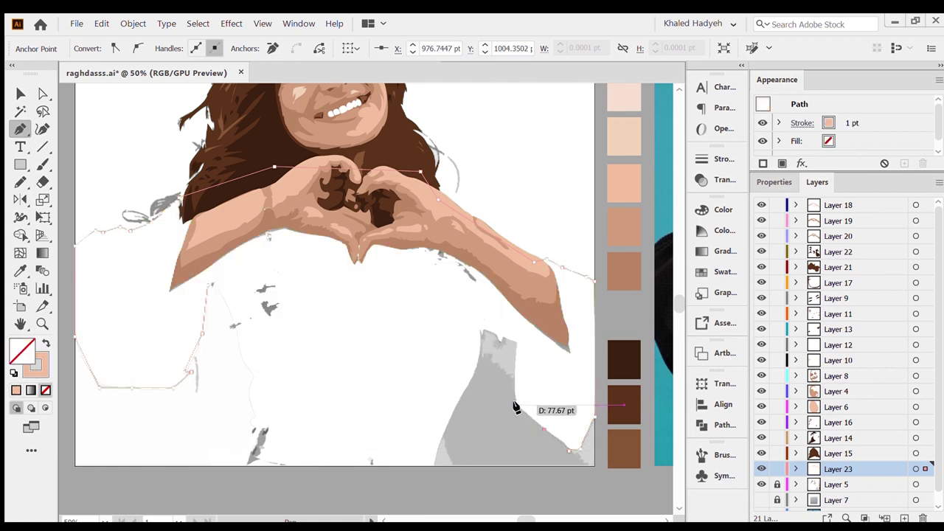
click(516, 340)
click(480, 329)
click(433, 467)
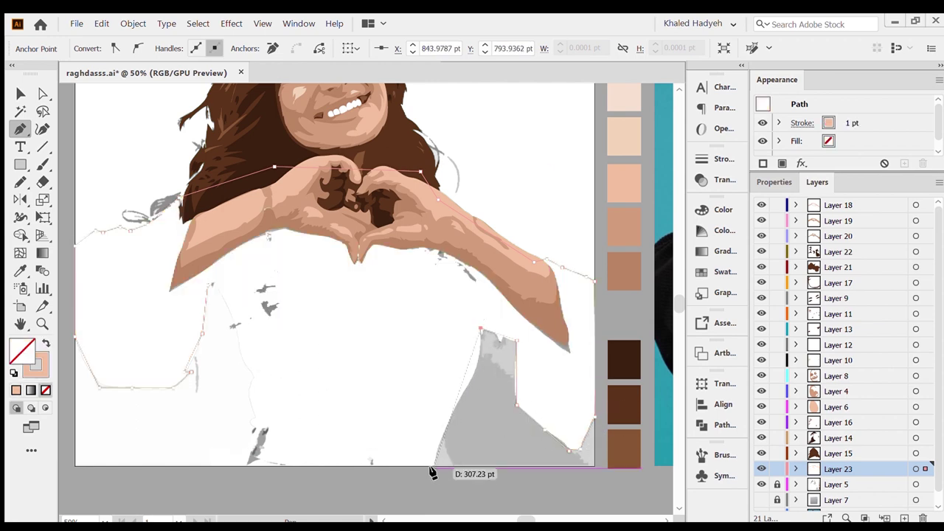
click(253, 426)
click(253, 380)
click(238, 352)
click(212, 284)
- Curve the shirt outline along the sleeve edges with the Curvature tool, keeping the left edge straight
key(shift+grave)
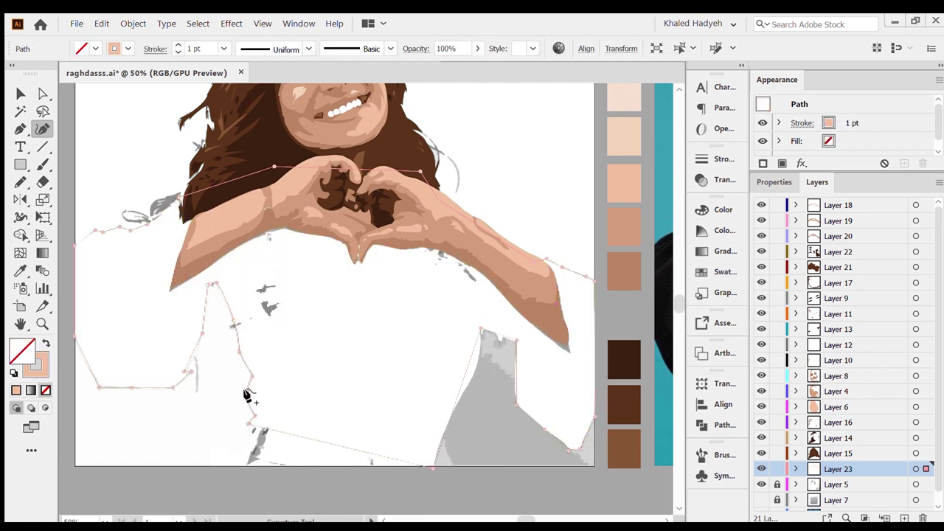
click(477, 361)
click(448, 419)
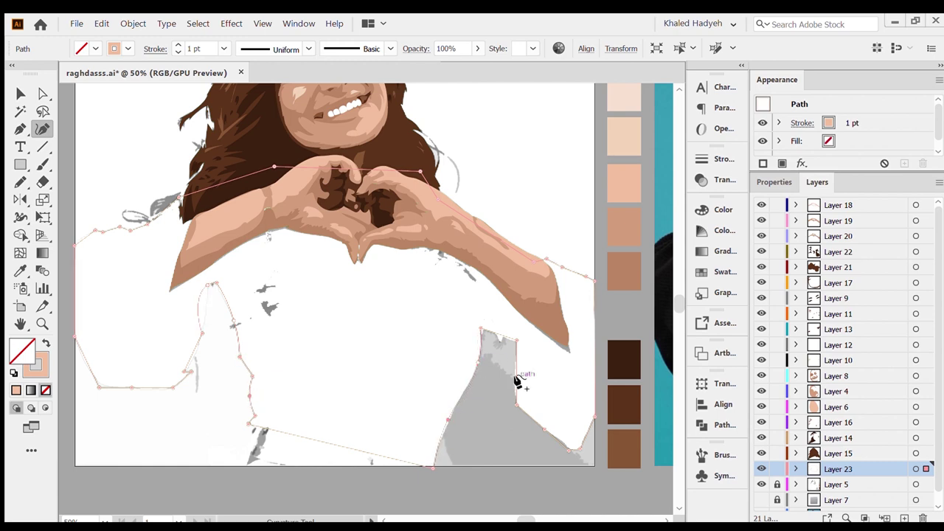
click(513, 377)
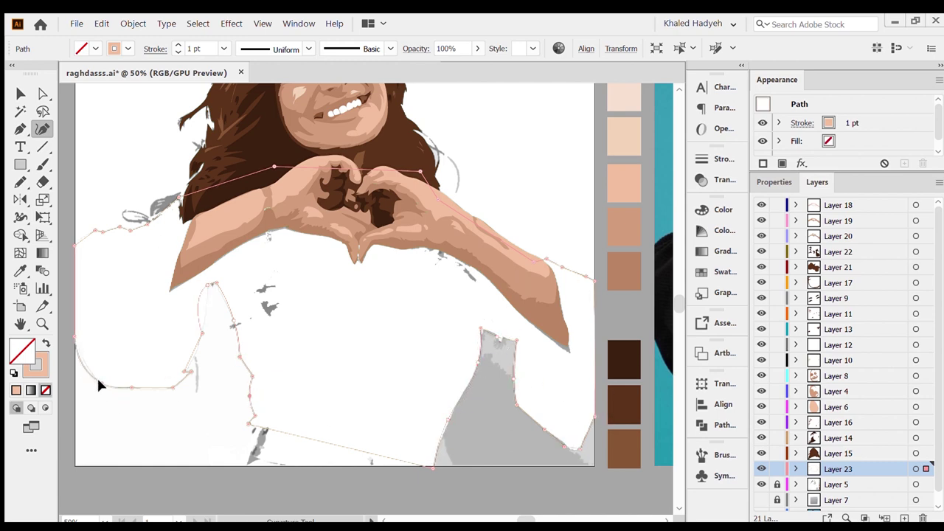
click(74, 336)
drag(74, 337, 74, 336)
- Eyedrop a dark brown fill into the shirt, then select the hands shape and zoom in
scroll(343, 316, up, 3)
key(i)
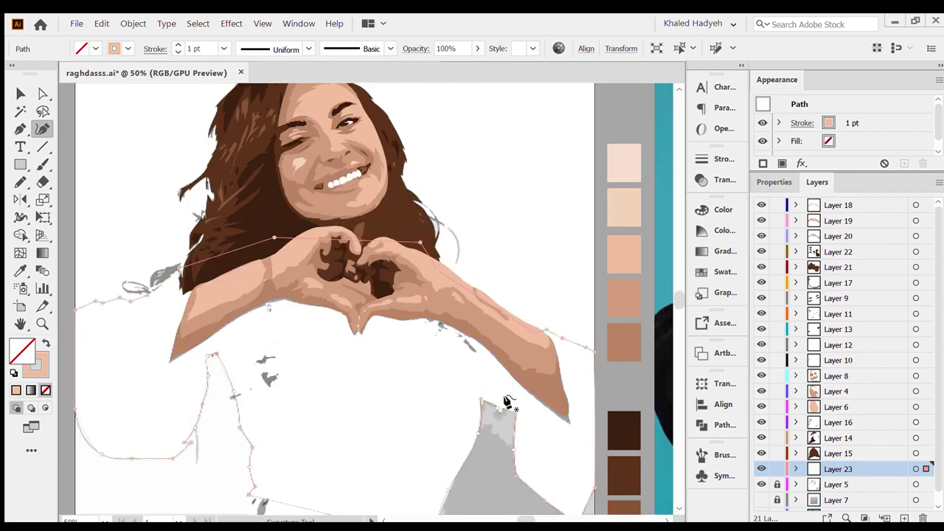
click(623, 430)
key(v)
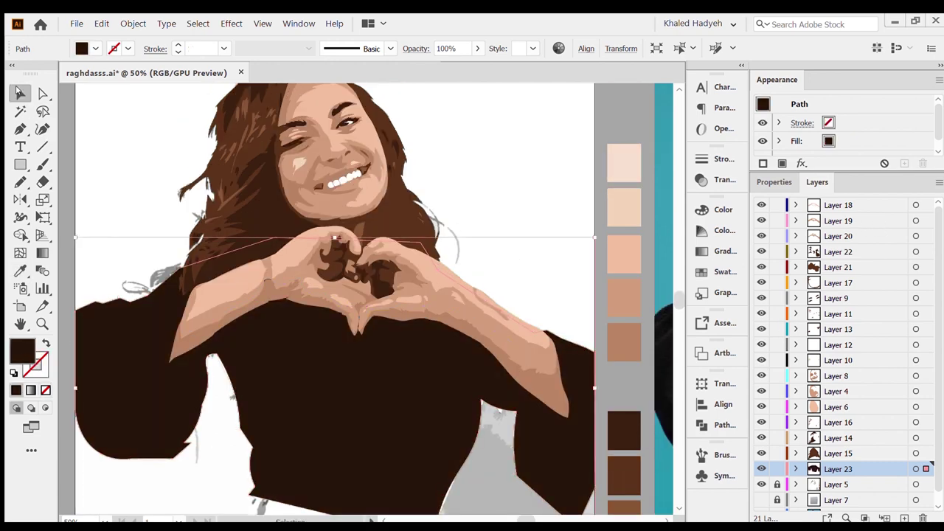
scroll(436, 261, down, 3)
click(435, 261)
click(498, 471)
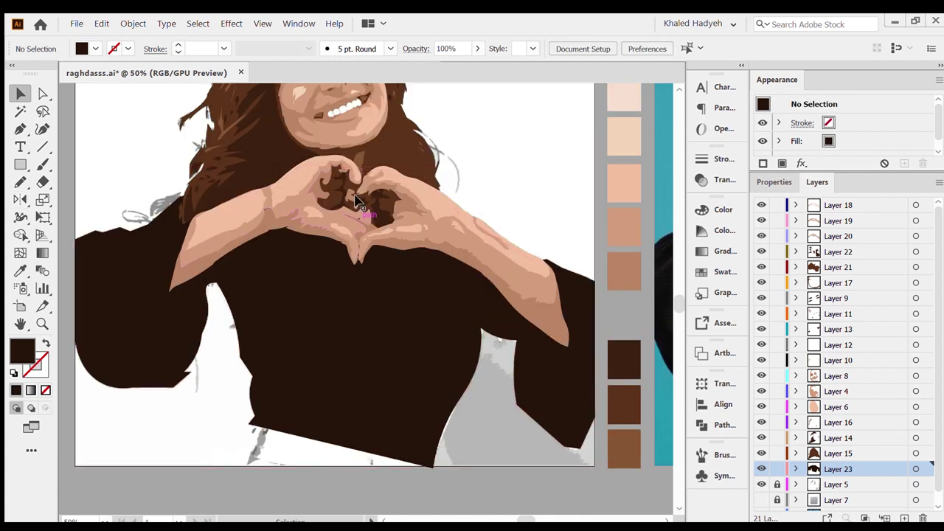
click(359, 214)
key(ctrl+plus)
key(ctrl+plus)
key(ctrl+plus)
- Hide and reshow the upper layers to check what lies beneath the hands
click(762, 220)
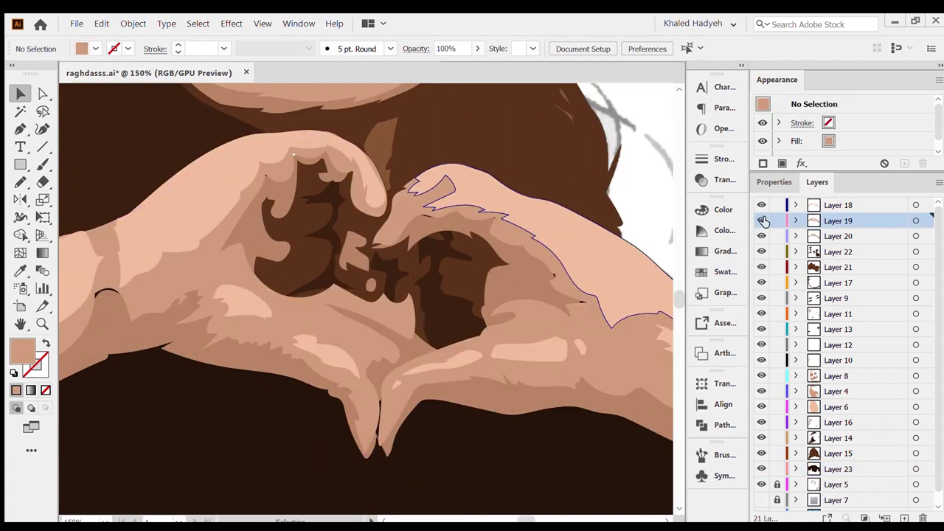
drag(762, 205, 762, 298)
click(762, 468)
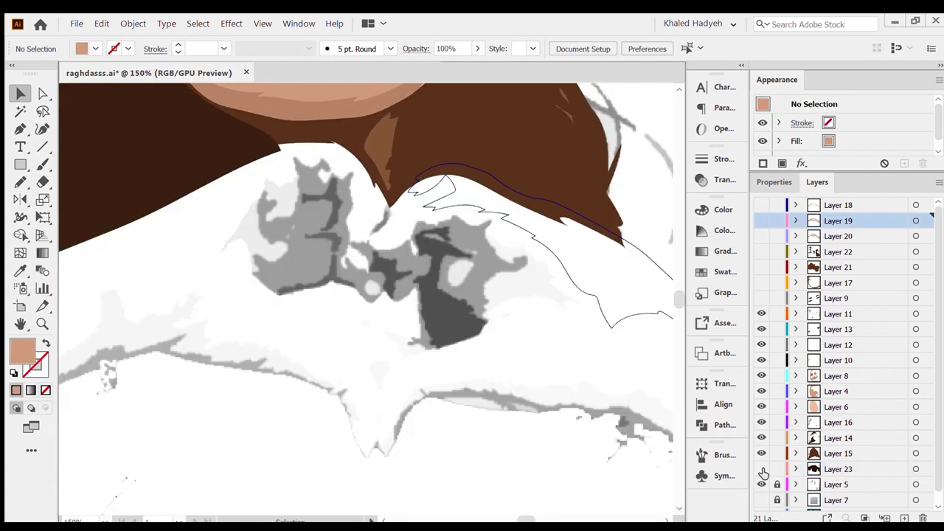
drag(762, 298, 761, 205)
key(ctrl+minus)
key(ctrl+minus)
key(ctrl+minus)
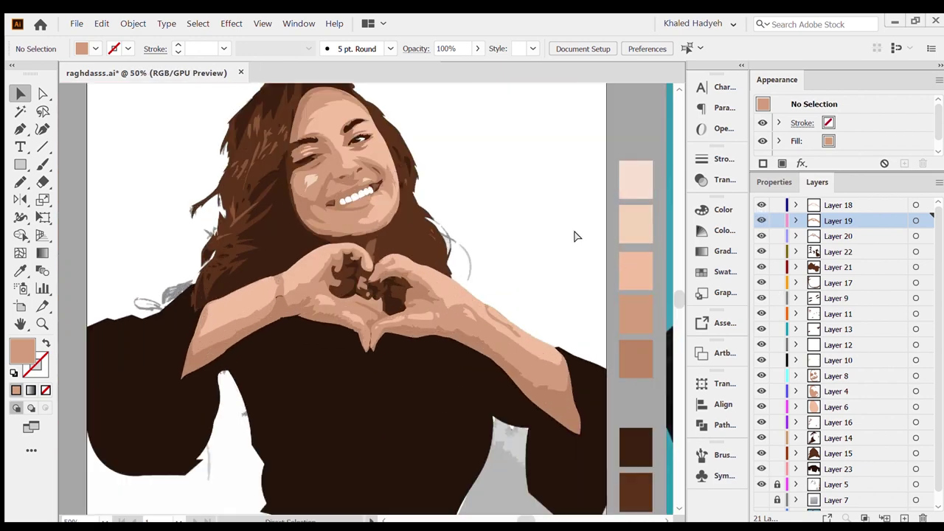
key(ctrl+minus)
key(ctrl+minus)
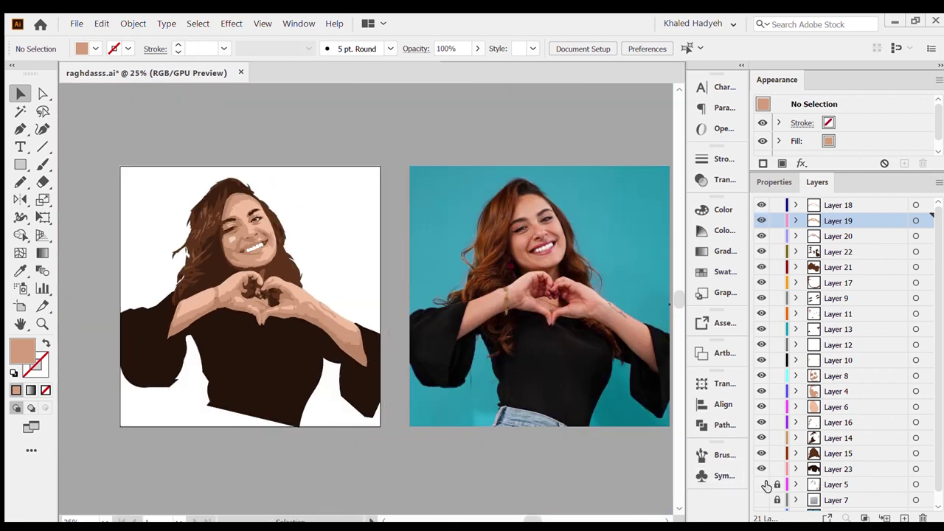
click(761, 484)
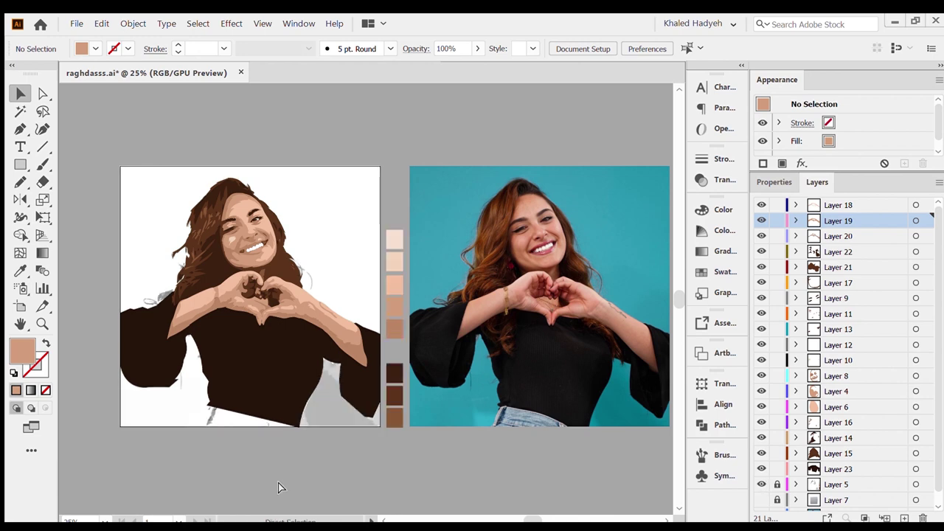
key(ctrl+plus)
scroll(276, 488, down, 3)
- Draw a closed jeans shape below the shirt with the Curvature tool
click(43, 129)
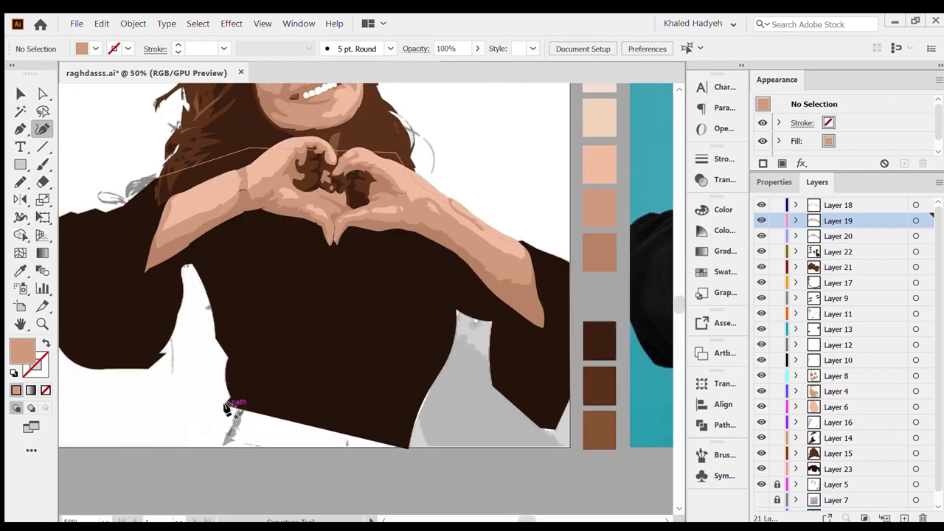
click(226, 404)
click(218, 454)
click(408, 451)
click(399, 426)
click(225, 404)
- Fill the jeans blue-grey and move its layer below the shirt
key(i)
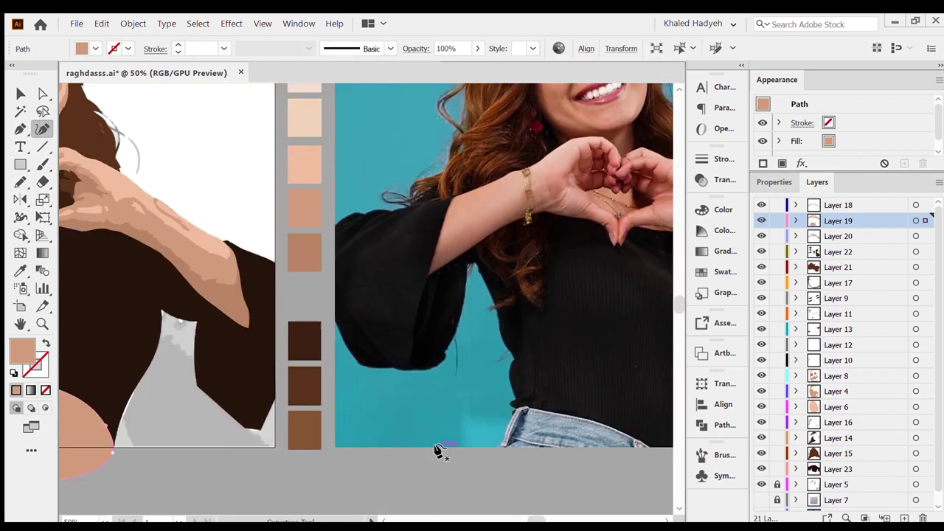
click(434, 442)
key(v)
drag(838, 221, 838, 465)
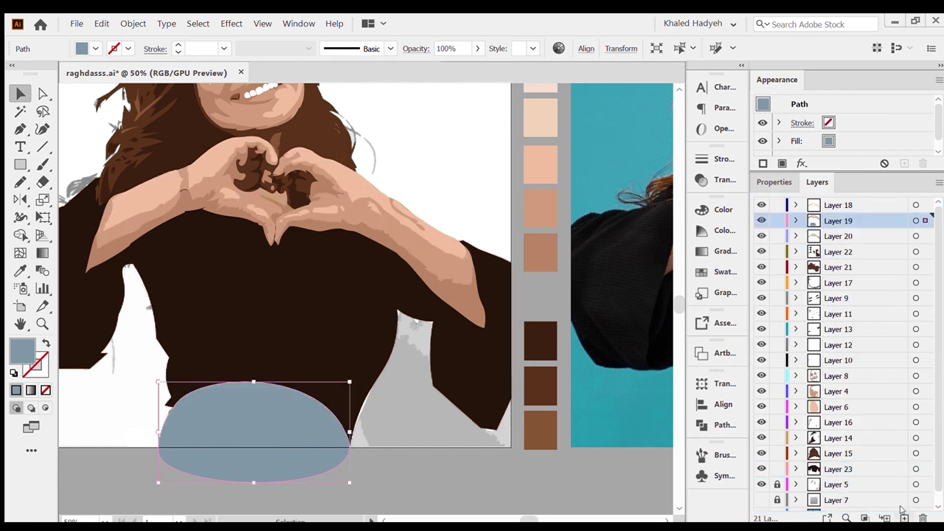
click(341, 471)
key(ctrl+minus)
- Draw an artboard-sized background rectangle, move it to the top layer, and clip the artwork to it
scroll(301, 142, up, 2)
key(m)
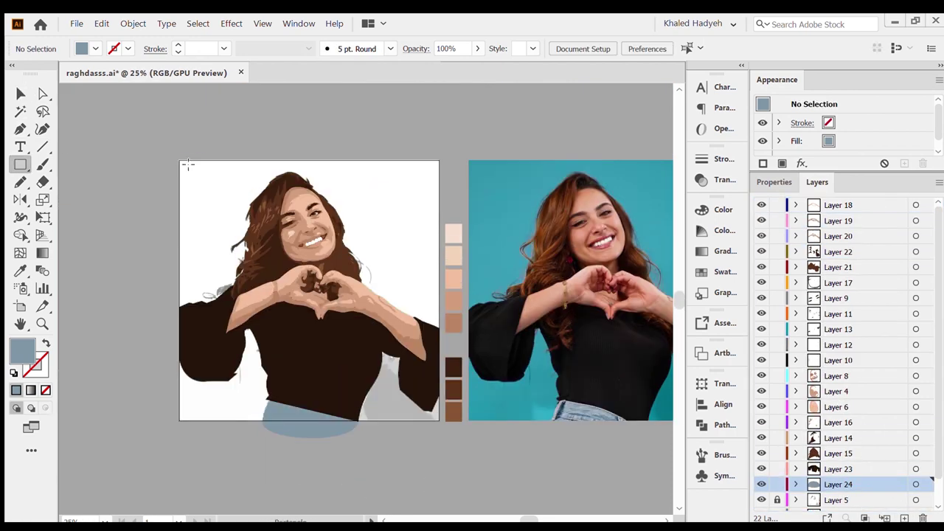
drag(179, 159, 439, 420)
drag(857, 282, 838, 200)
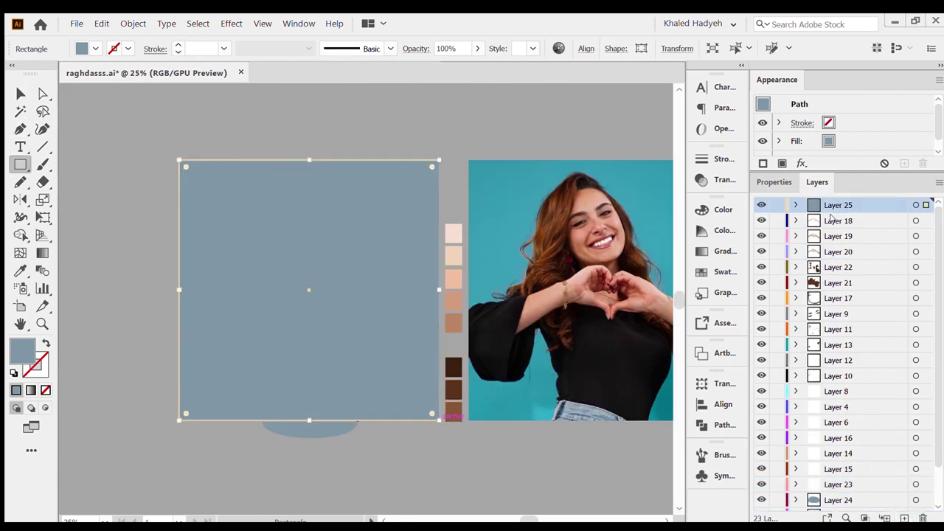
key(v)
drag(120, 101, 379, 269)
key(ctrl+7)
click(396, 455)
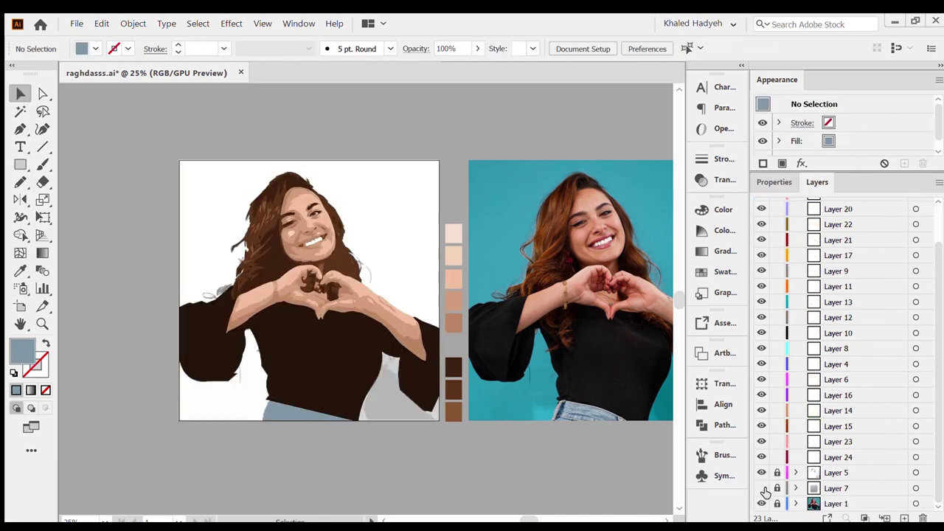
- Select the clipped artwork near the hair and enter the clip group for editing
scroll(301, 199, up, 3)
scroll(344, 488, up, 2)
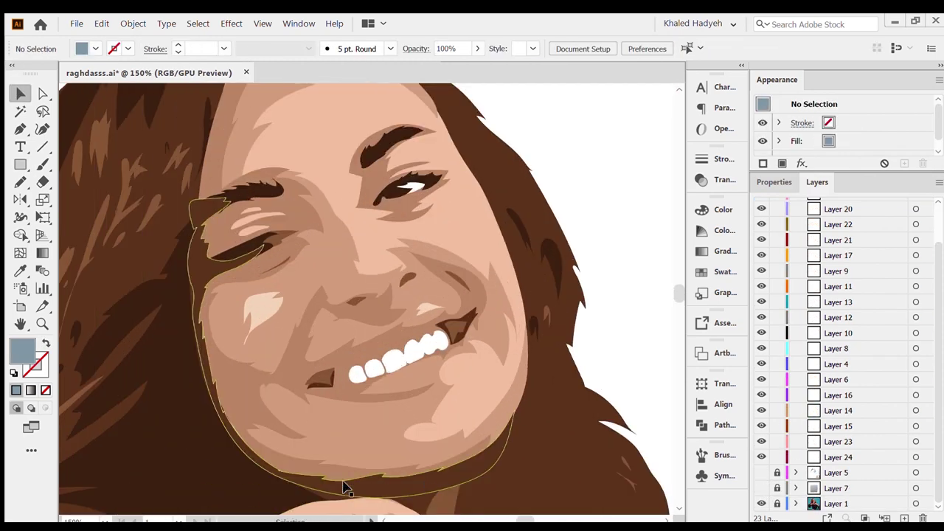
scroll(344, 488, down, 2)
scroll(345, 488, down, 1)
scroll(351, 489, down, 2)
scroll(258, 369, up, 5)
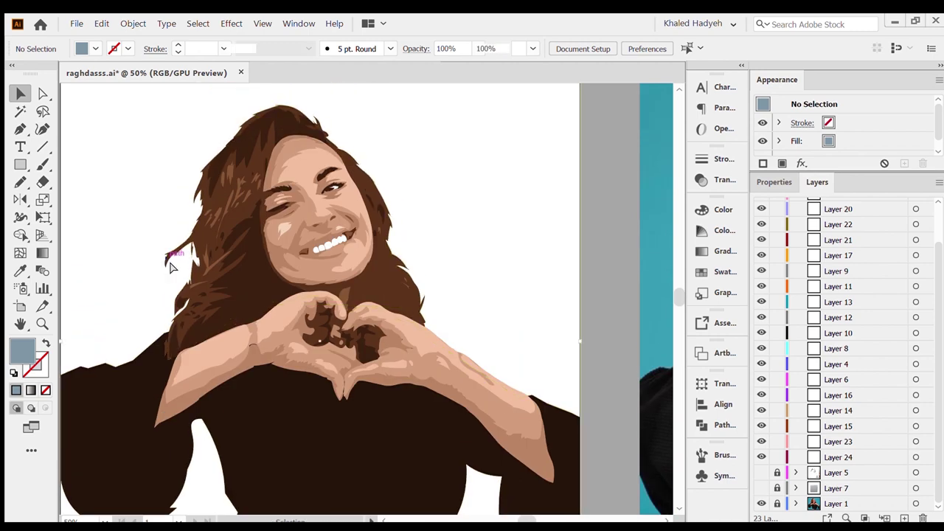
scroll(173, 264, up, 2)
click(173, 267)
double_click(184, 300)
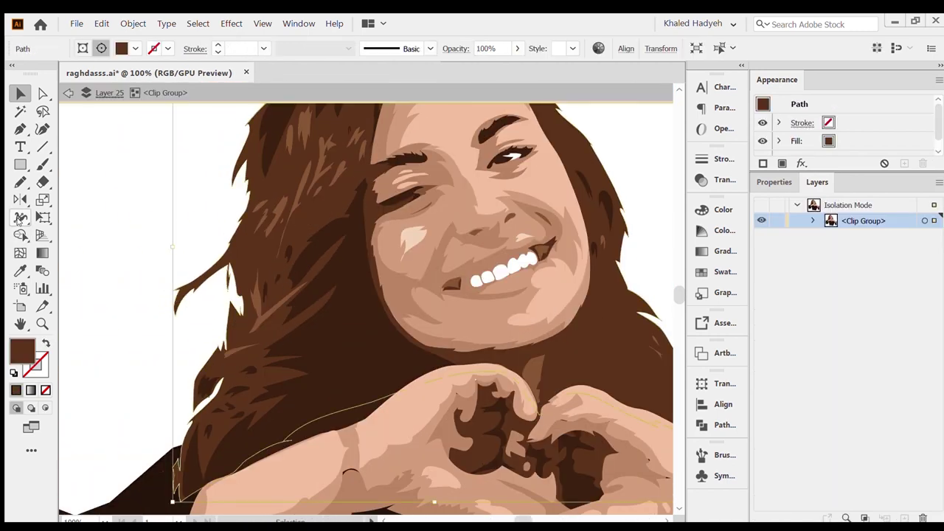
- Warp the stray left hair strand inward, then exit the clip group
click(20, 218)
drag(206, 302, 225, 299)
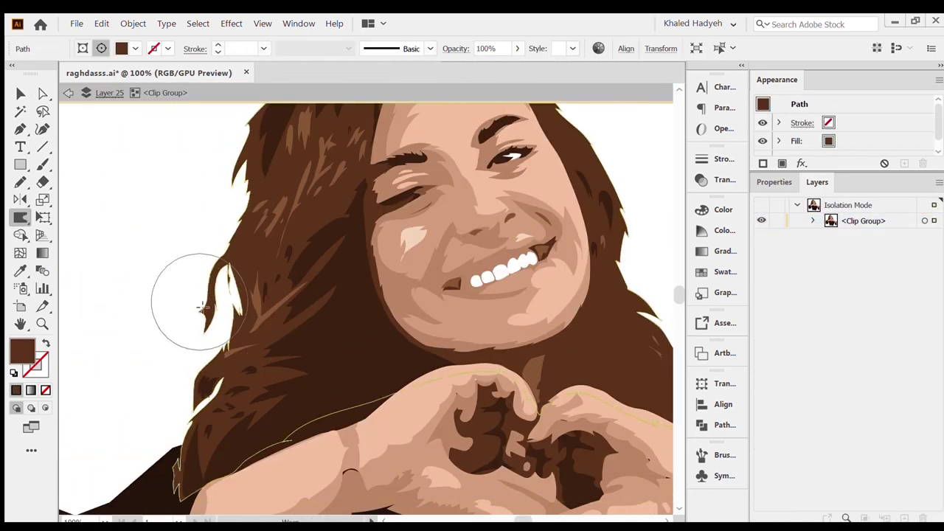
drag(179, 337, 221, 332)
key(v)
click(140, 184)
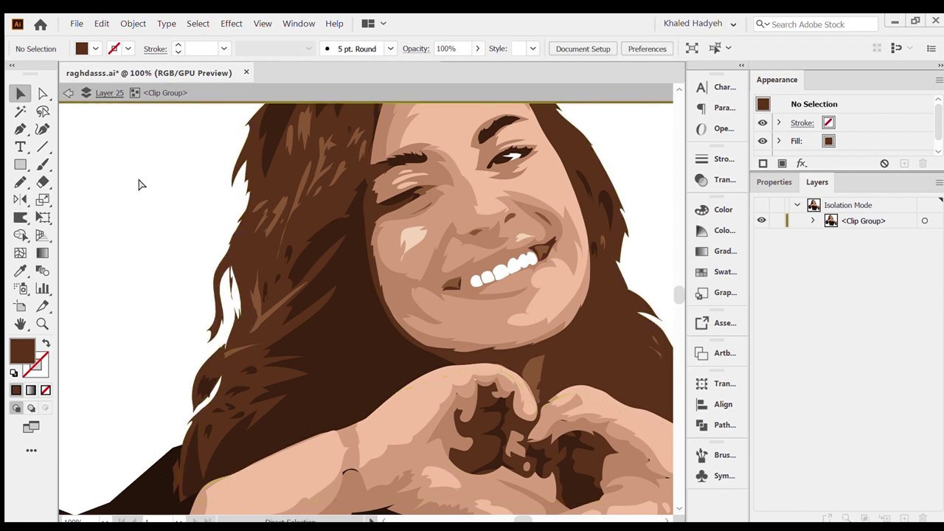
scroll(148, 186, down, 5)
key(Escape)
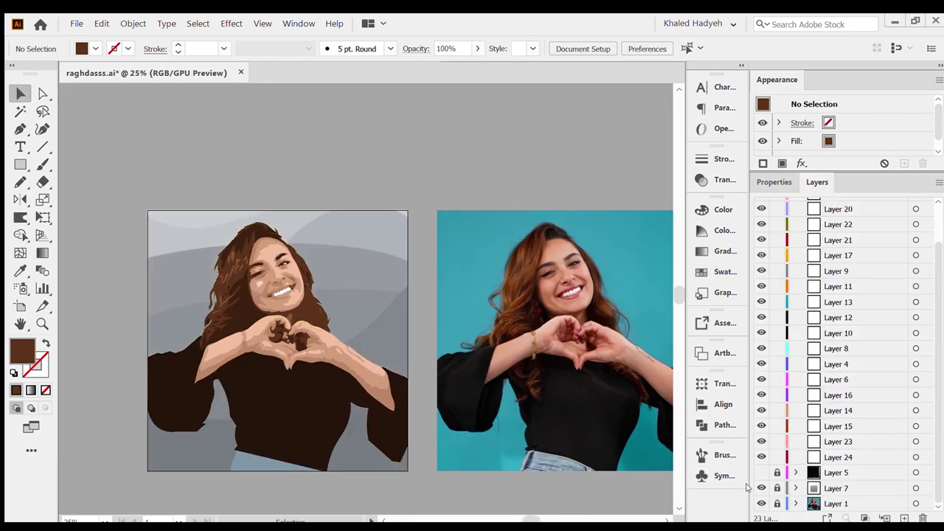
scroll(400, 182, right, 2)
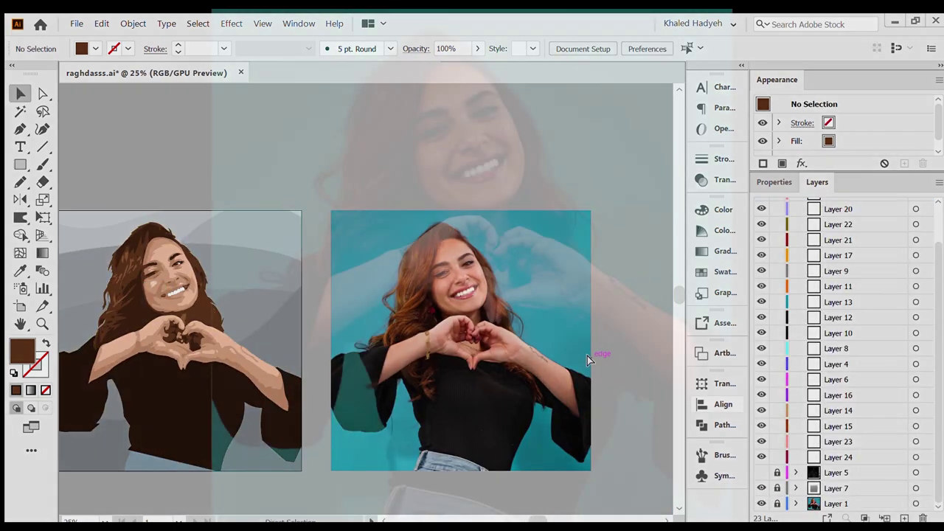